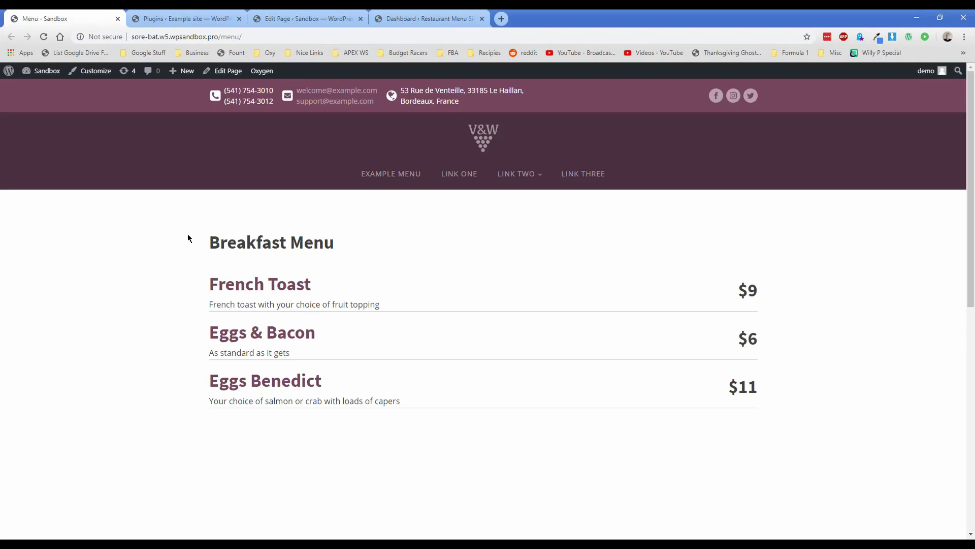
# - Show the ACF PRO and Oxygen plugins, then the Menu page's three Breakfast Menu items
pyautogui.click(180, 18)
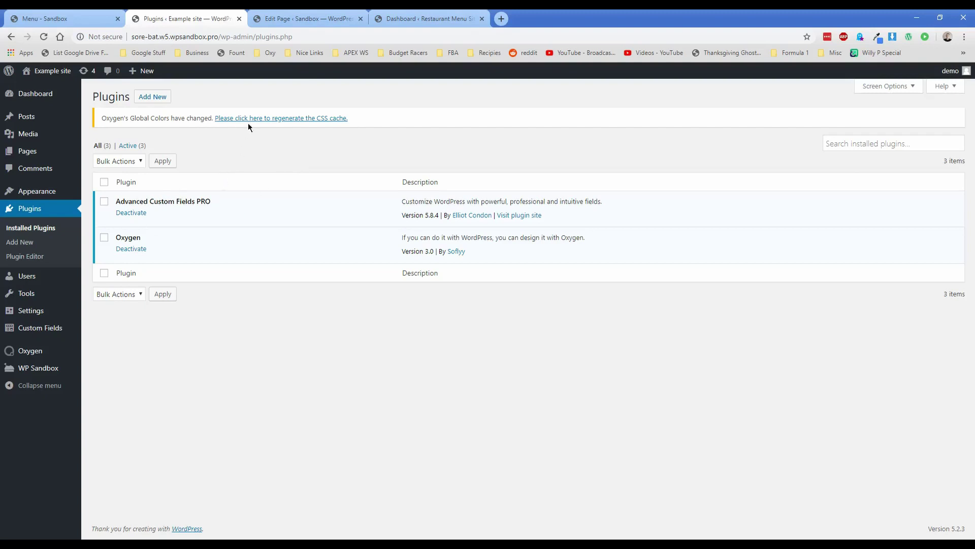
pyautogui.click(260, 20)
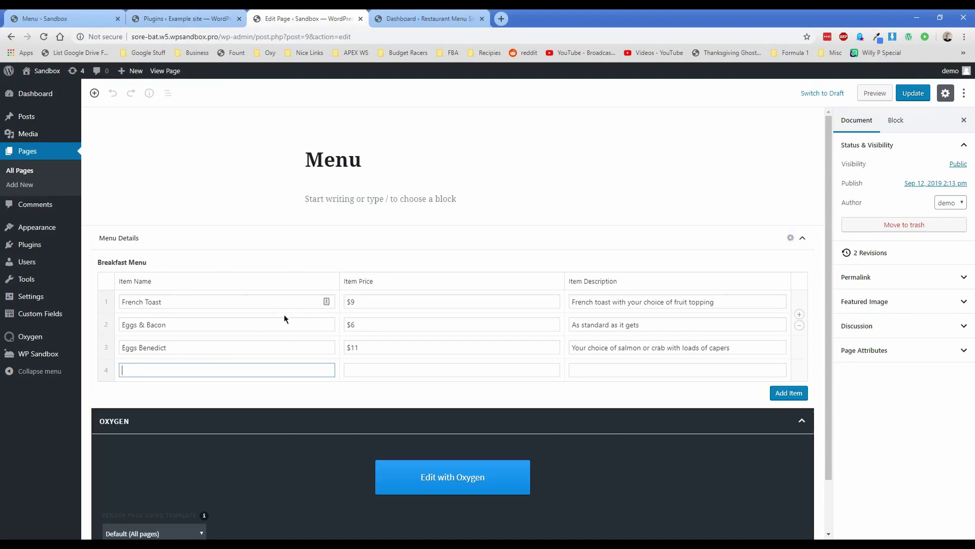
pyautogui.scroll(-1, 193, 386)
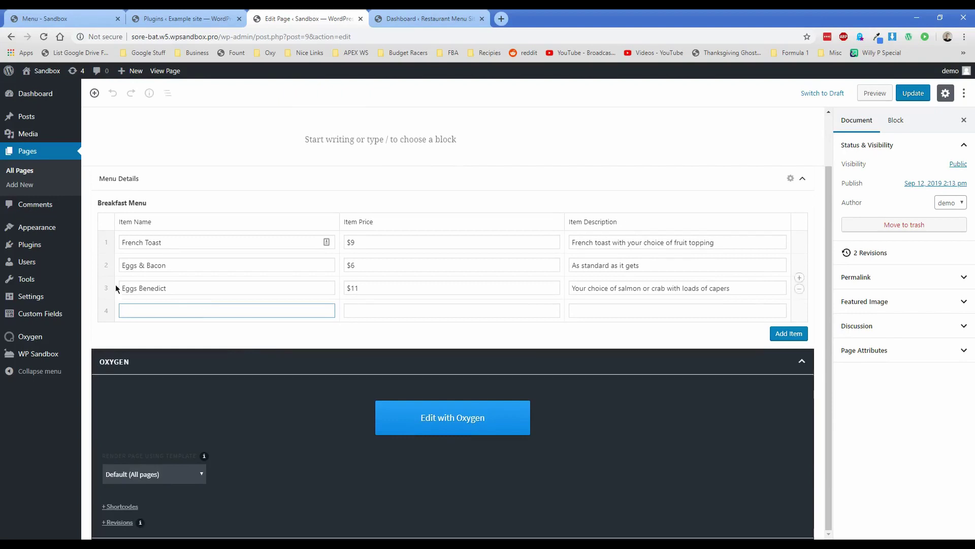
pyautogui.moveTo(59, 268)
pyautogui.scroll(1, 266, 229)
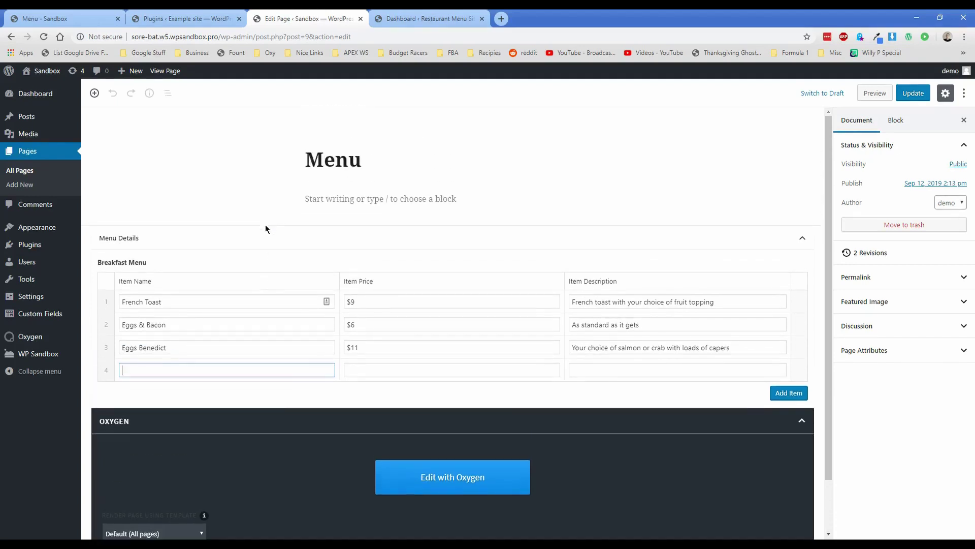
# - Close the extra browser tabs and briefly check the live site
pyautogui.click(117, 19)
pyautogui.click(118, 18)
pyautogui.hotkey('ctrl', 'w')
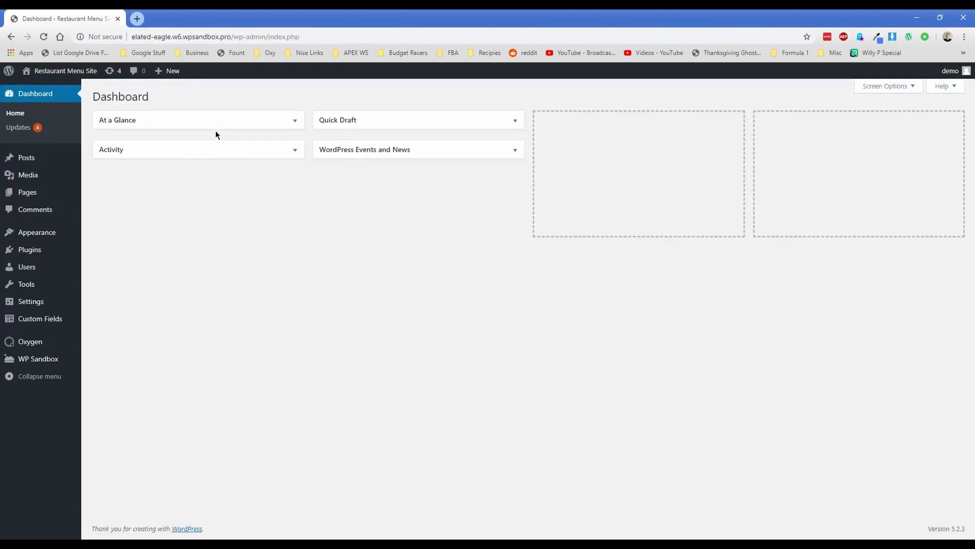
pyautogui.moveTo(56, 71)
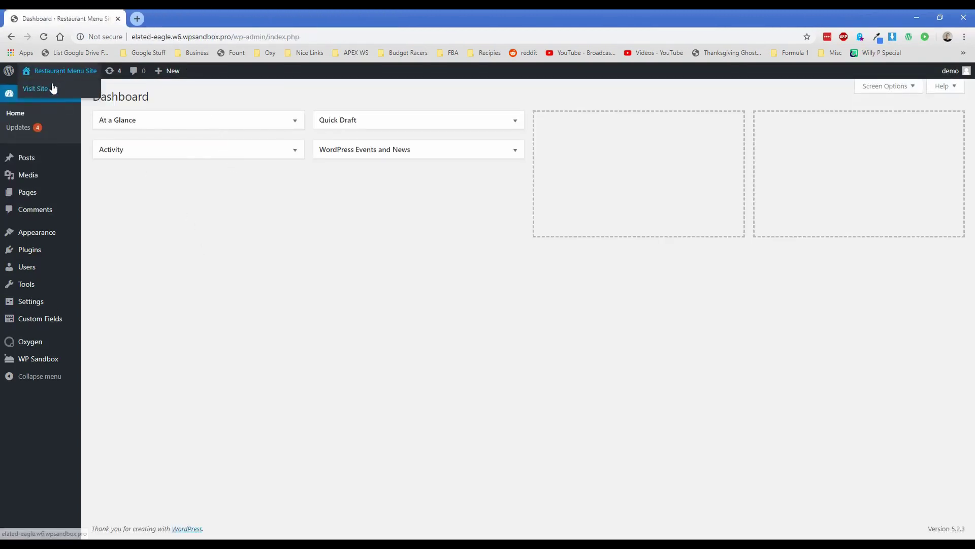
pyautogui.middleClick(51, 89)
pyautogui.click(172, 11)
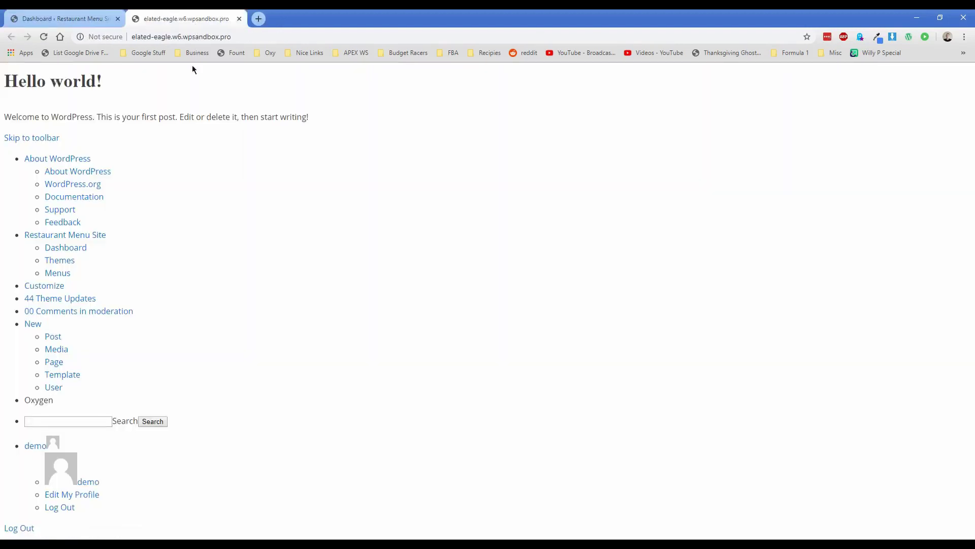
pyautogui.click(238, 19)
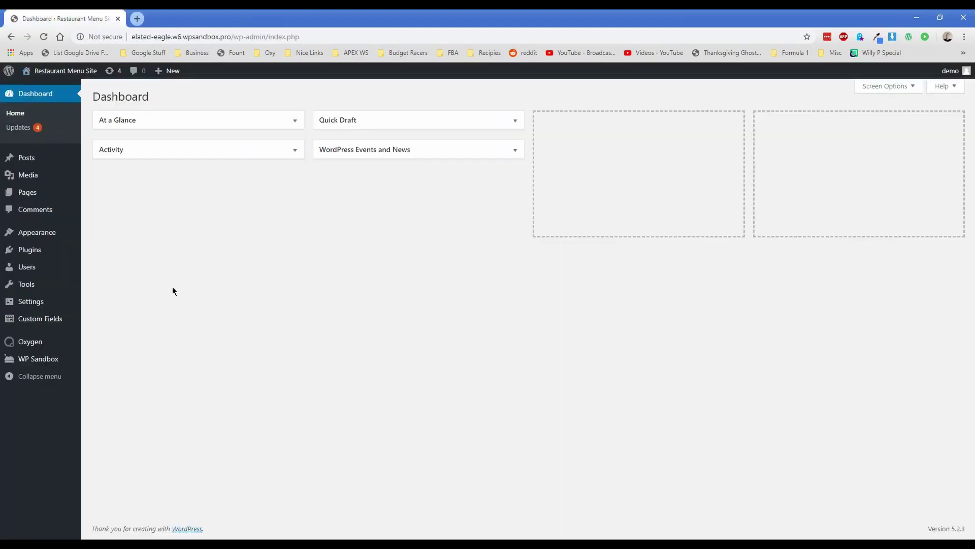
# - Create an Oxygen template titled 'All pages' applying to Singular > Pages, and publish it
pyautogui.moveTo(32, 343)
pyautogui.click(99, 359)
pyautogui.click(209, 97)
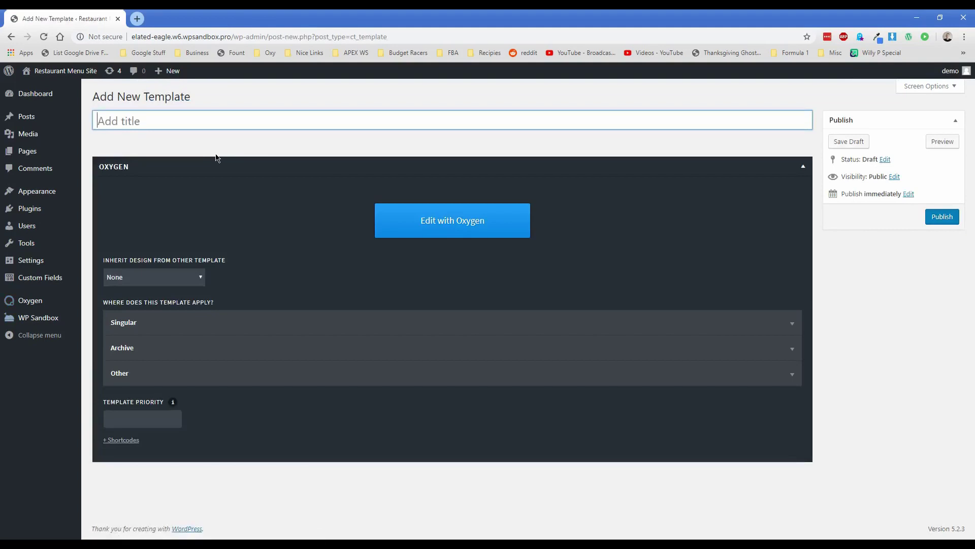
pyautogui.write('All pages')
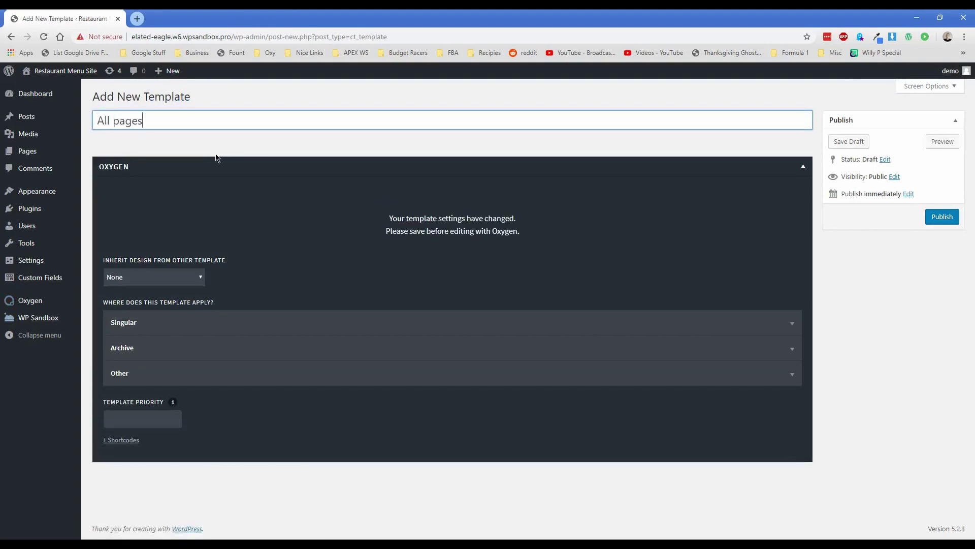
pyautogui.click(193, 278)
pyautogui.click(191, 279)
pyautogui.click(179, 316)
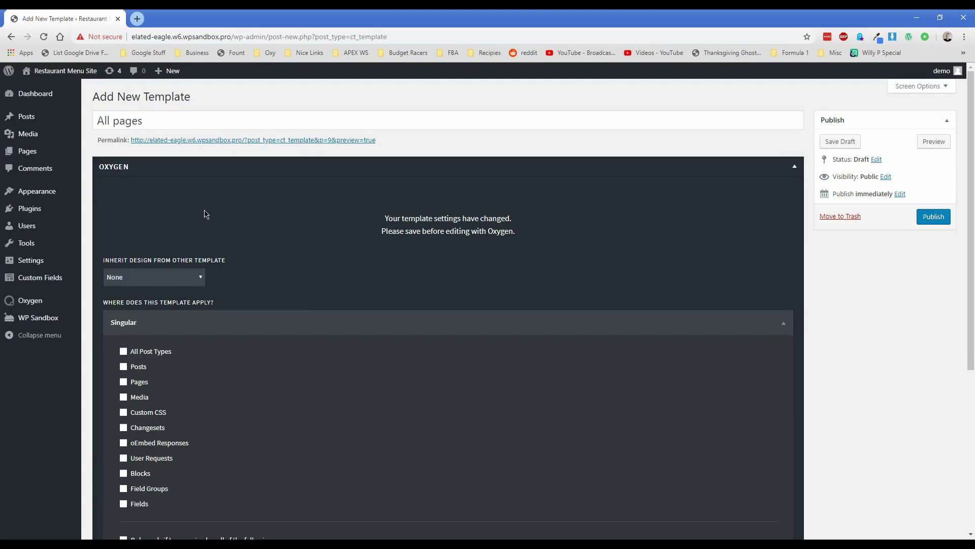
pyautogui.moveTo(113, 304); pyautogui.dragTo(219, 305)
pyautogui.click(135, 384)
pyautogui.click(925, 219)
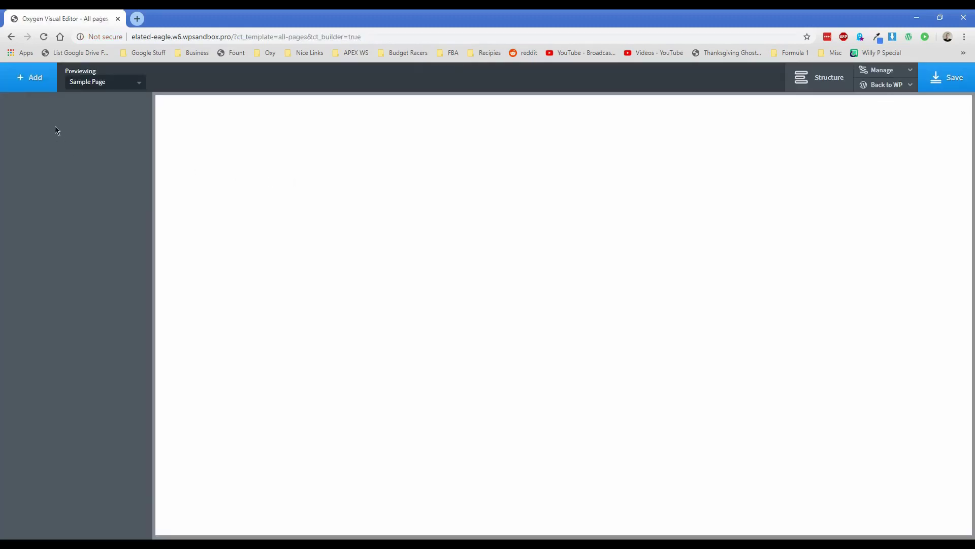
# - Insert the Winery design set's 'Header Centered White' header into the template
pyautogui.click(36, 79)
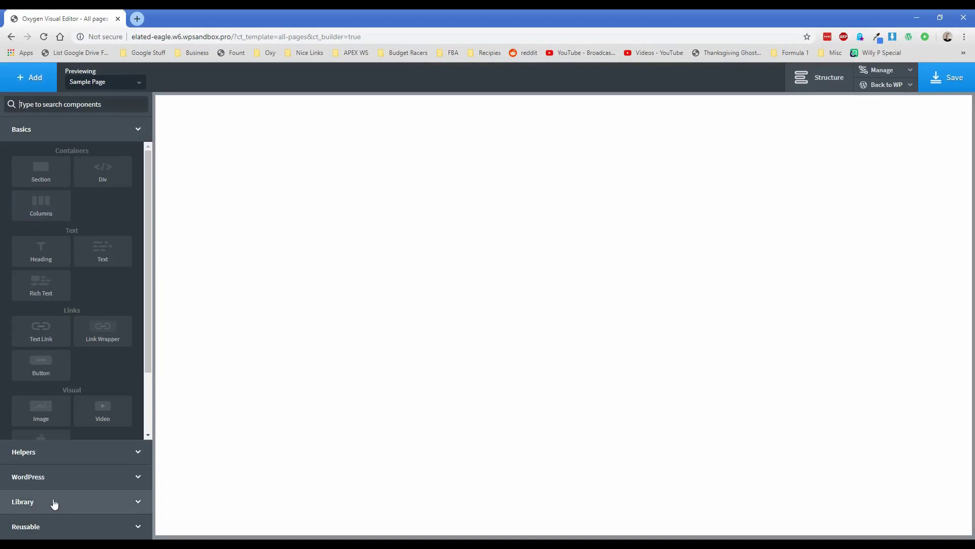
pyautogui.click(72, 505)
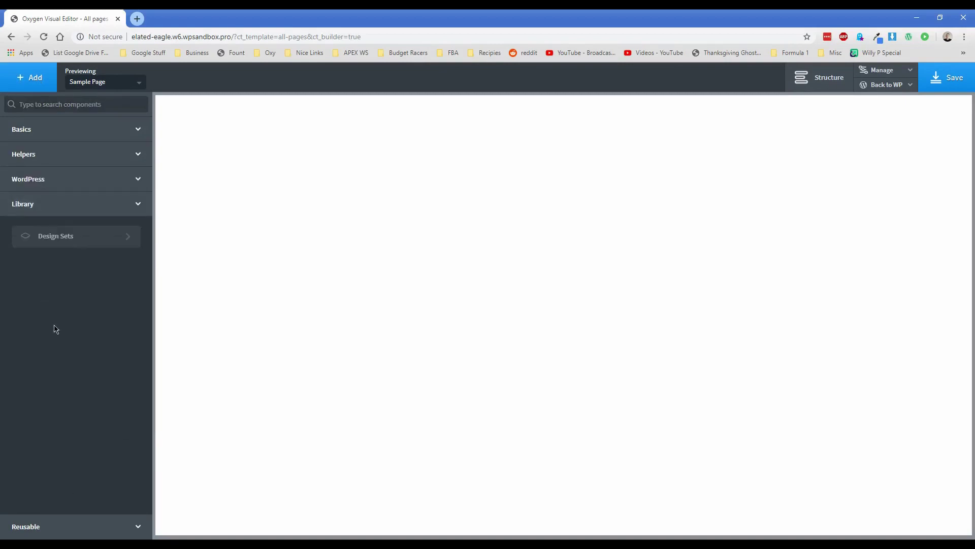
pyautogui.click(68, 246)
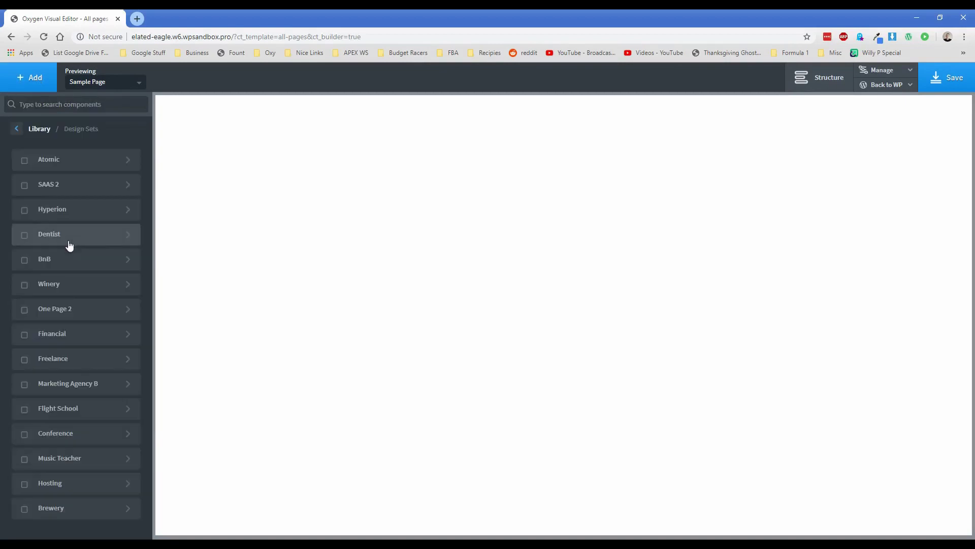
pyautogui.click(60, 276)
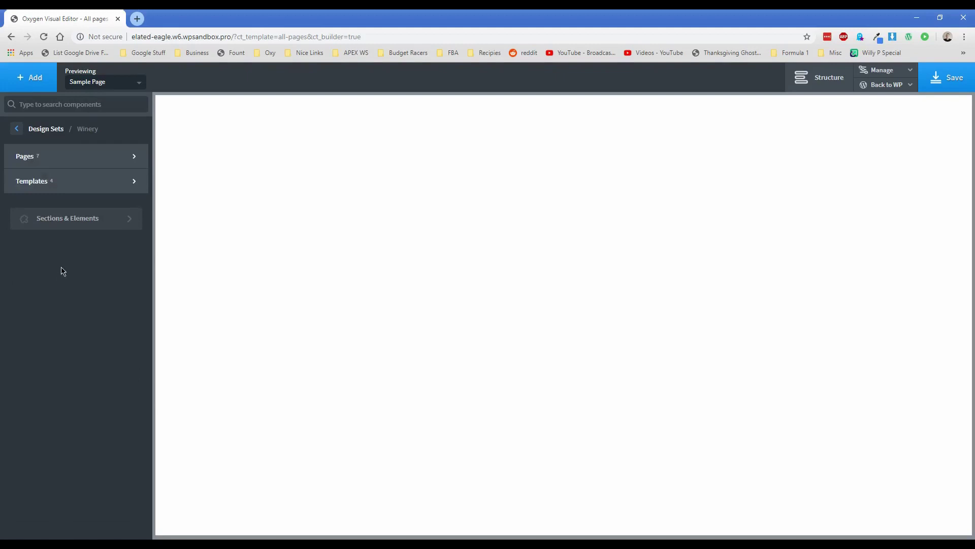
pyautogui.click(65, 220)
pyautogui.moveTo(64, 223)
pyautogui.moveTo(54, 281)
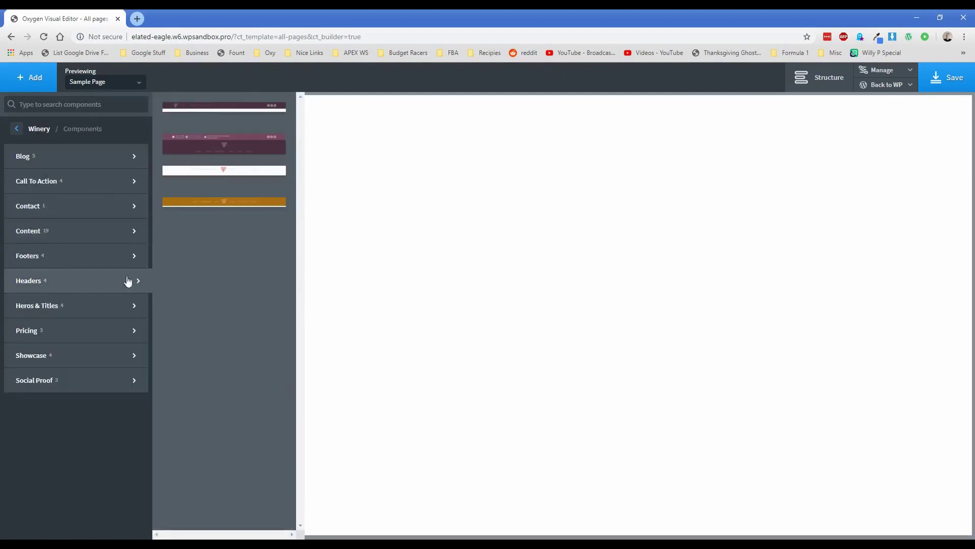
pyautogui.click(206, 175)
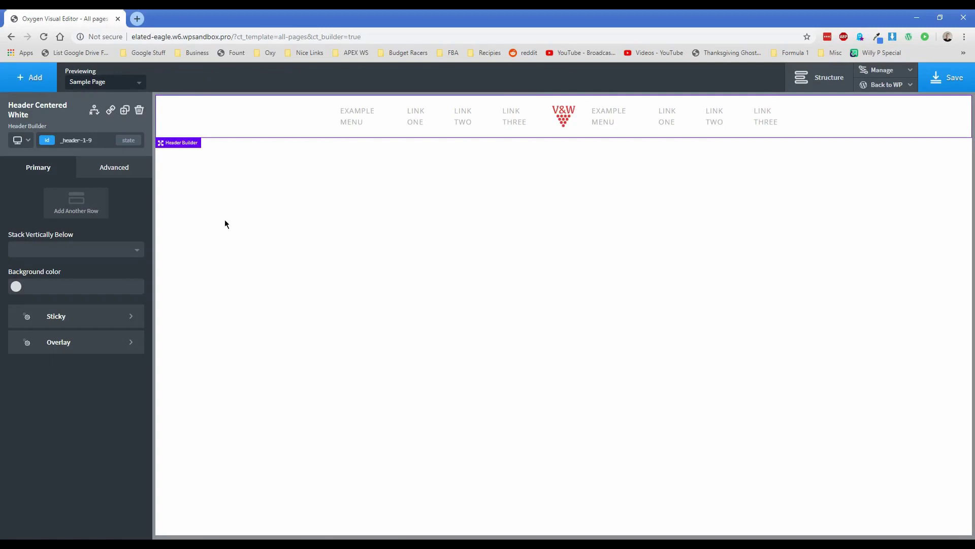
# - Insert the Winery 'Footer Big Three Columns' footer, then return to the basic components
pyautogui.click(29, 77)
pyautogui.click(71, 263)
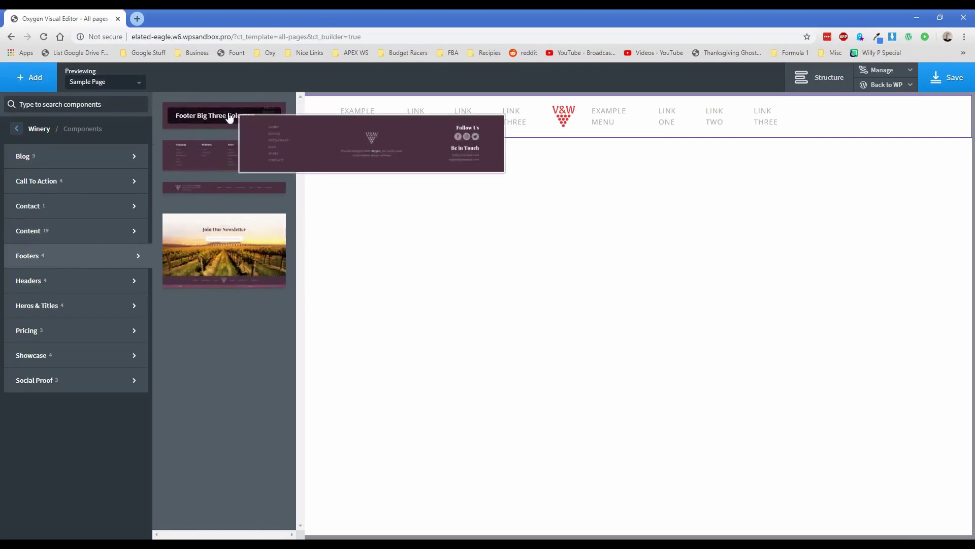
pyautogui.click(227, 118)
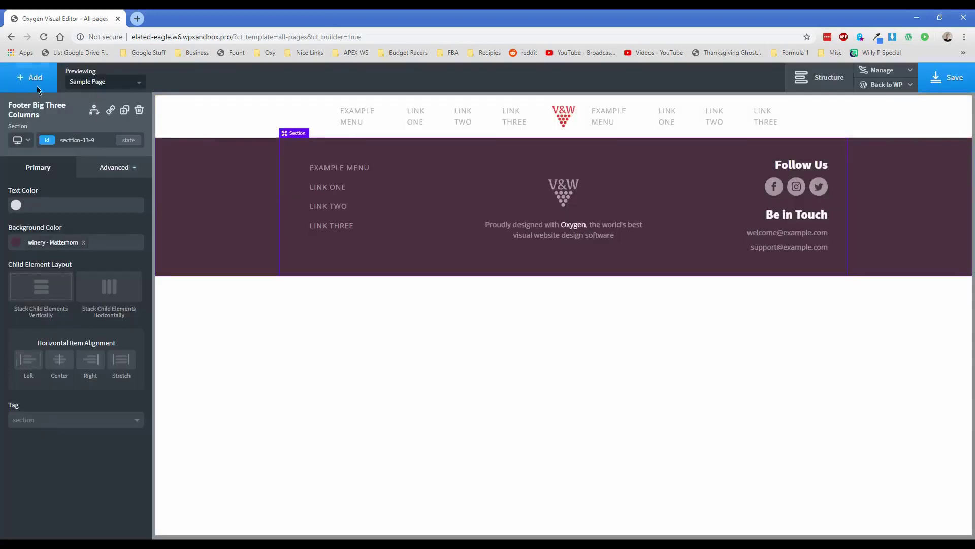
pyautogui.click(23, 83)
pyautogui.click(19, 133)
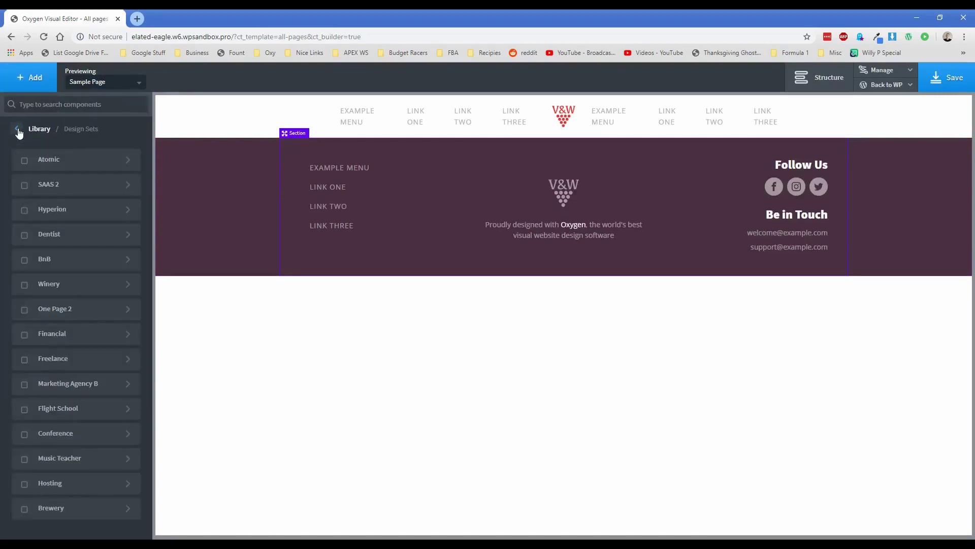
pyautogui.click(19, 133)
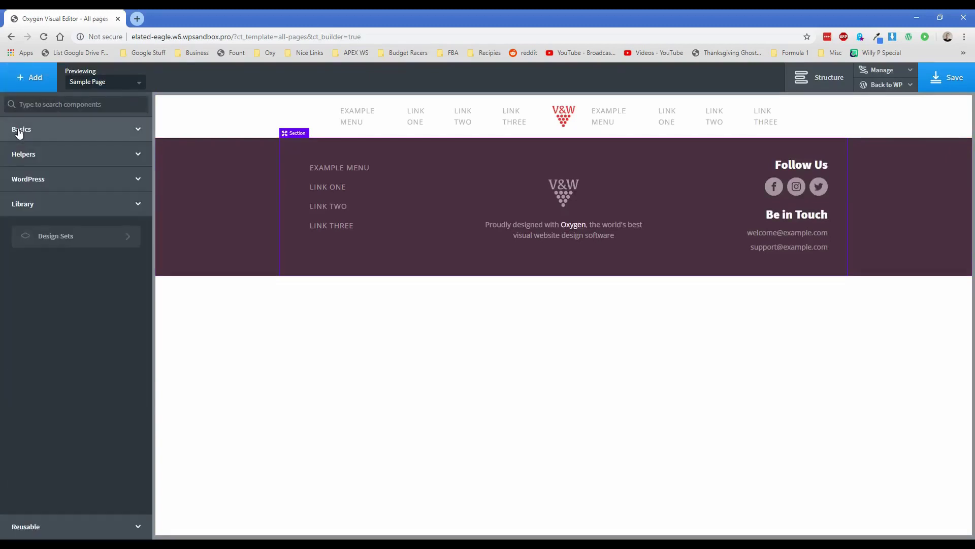
pyautogui.click(68, 133)
pyautogui.scroll(-3, 104, 330)
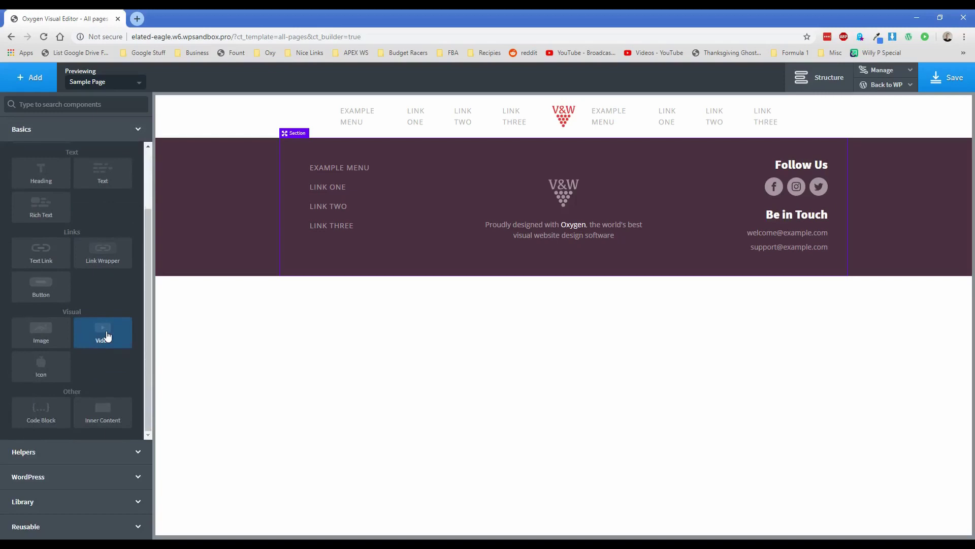
# - Add an Inner Content element and move it between the header and footer
pyautogui.click(108, 422)
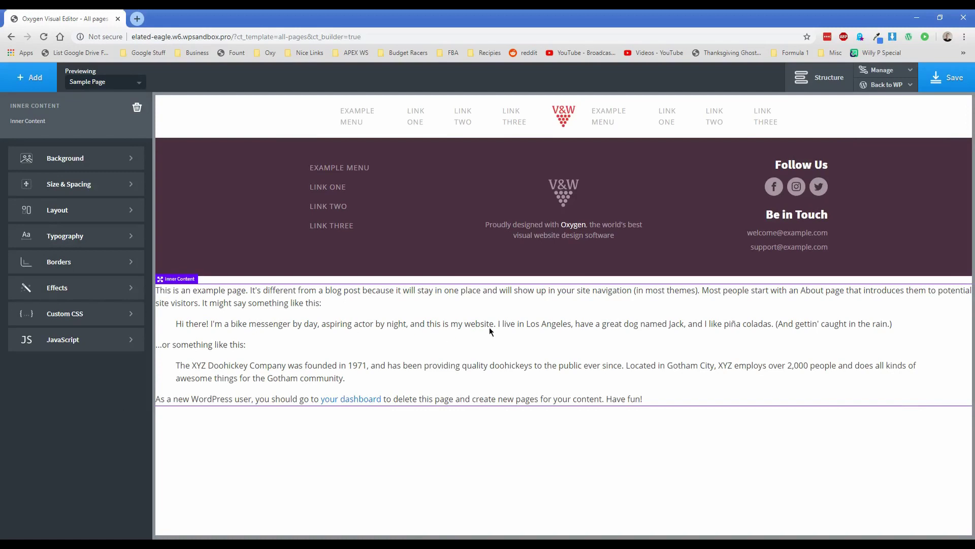
pyautogui.click(818, 84)
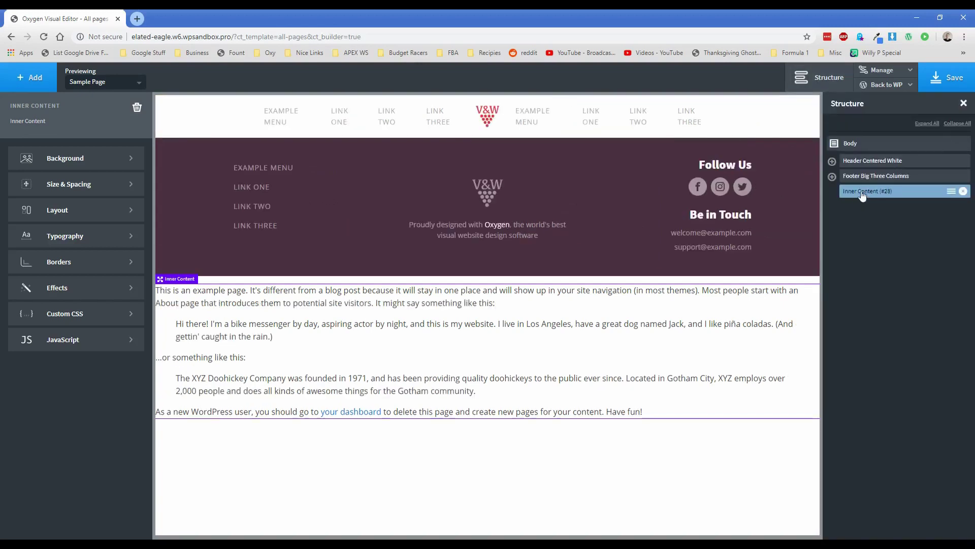
pyautogui.moveTo(862, 194); pyautogui.dragTo(864, 175)
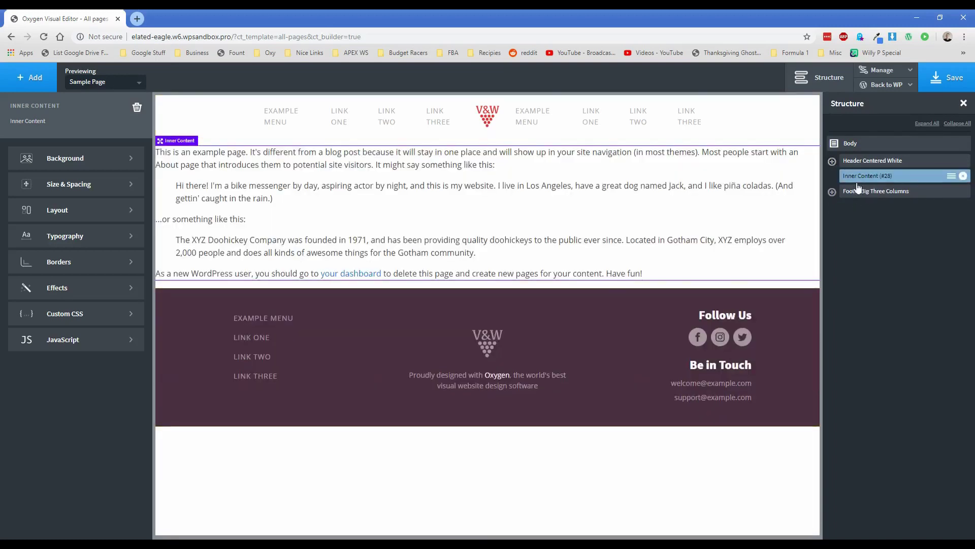
# - Set the Inner Content minimum height to 85 vh and save the template
pyautogui.click(89, 190)
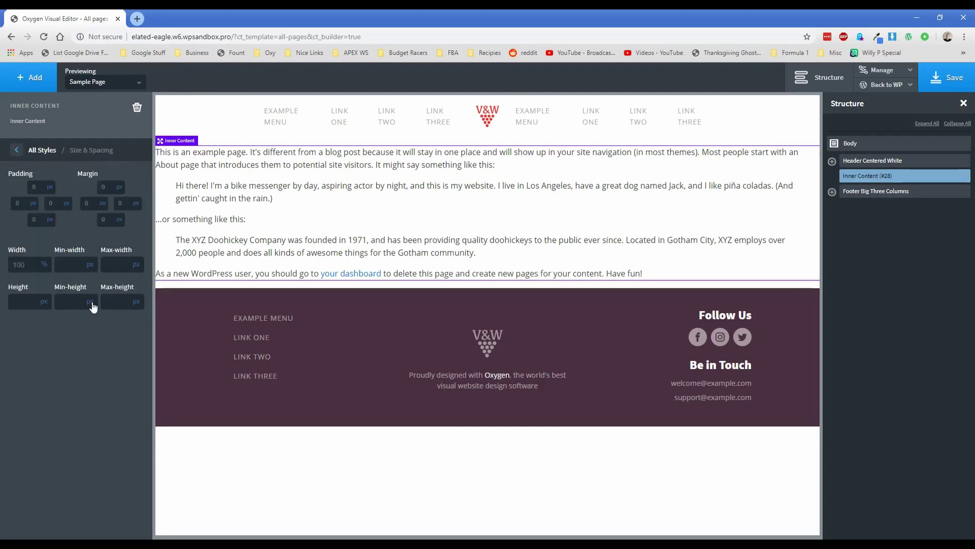
pyautogui.click(94, 331)
pyautogui.click(75, 301)
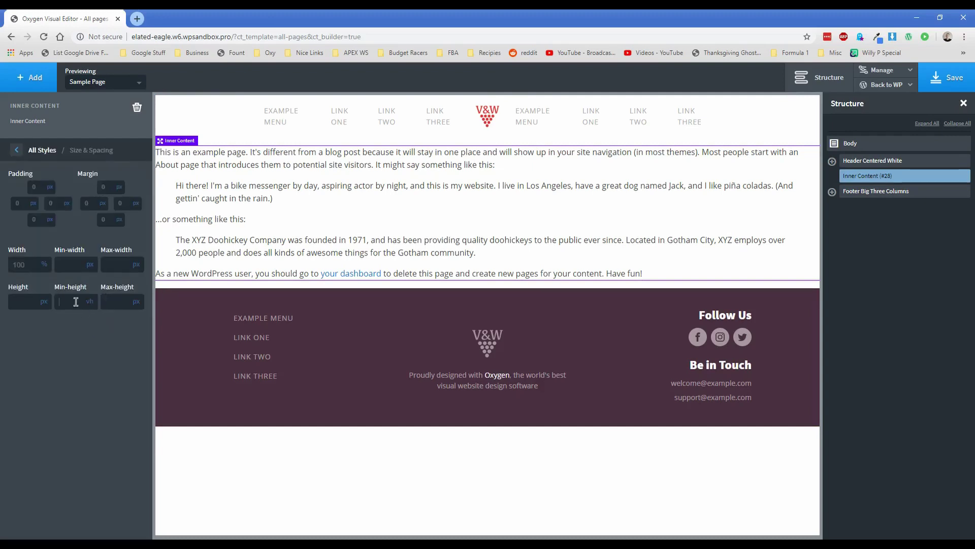
pyautogui.write('85')
pyautogui.scroll(-3, 242, 355)
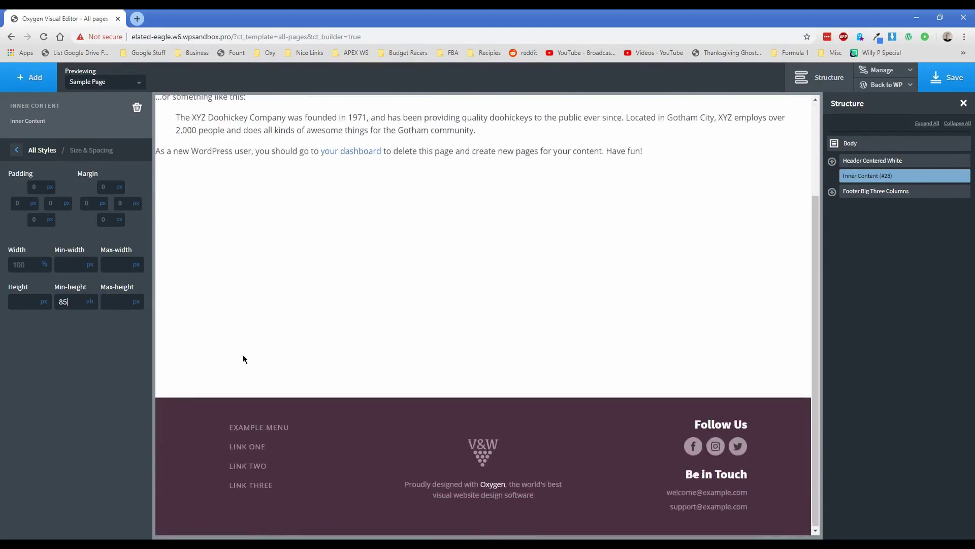
pyautogui.scroll(1, 243, 355)
pyautogui.scroll(2, 243, 355)
pyautogui.scroll(-3, 242, 353)
pyautogui.scroll(3, 240, 349)
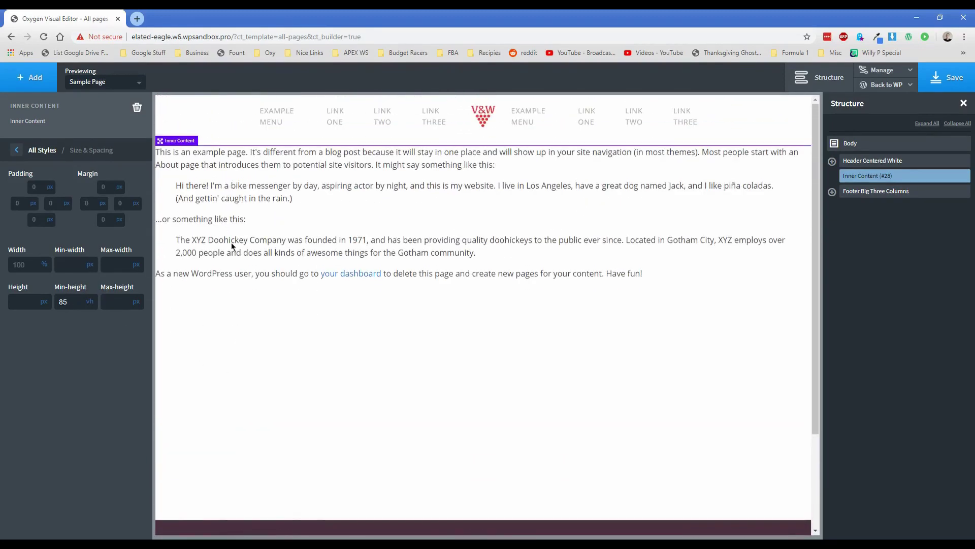
pyautogui.click(938, 89)
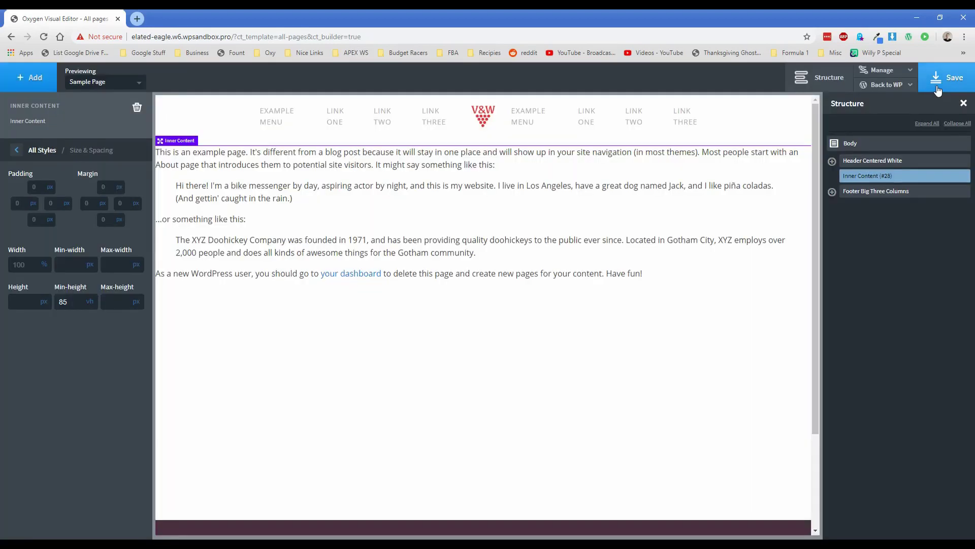
pyautogui.scroll(-3, 668, 343)
pyautogui.scroll(3, 642, 339)
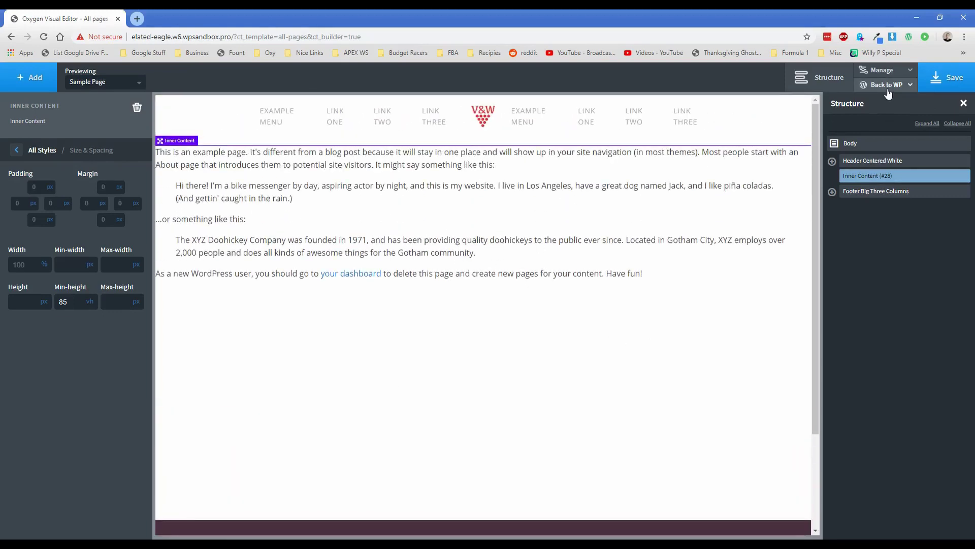
# - Leave Oxygen for the WordPress admin and publish a new page titled 'Menu'
pyautogui.moveTo(884, 85)
pyautogui.click(879, 112)
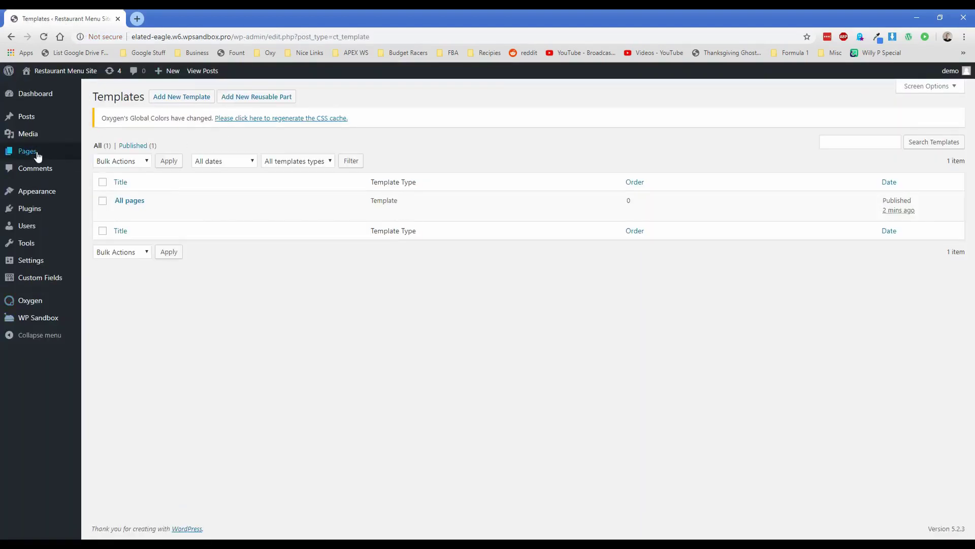
pyautogui.moveTo(30, 150)
pyautogui.click(92, 152)
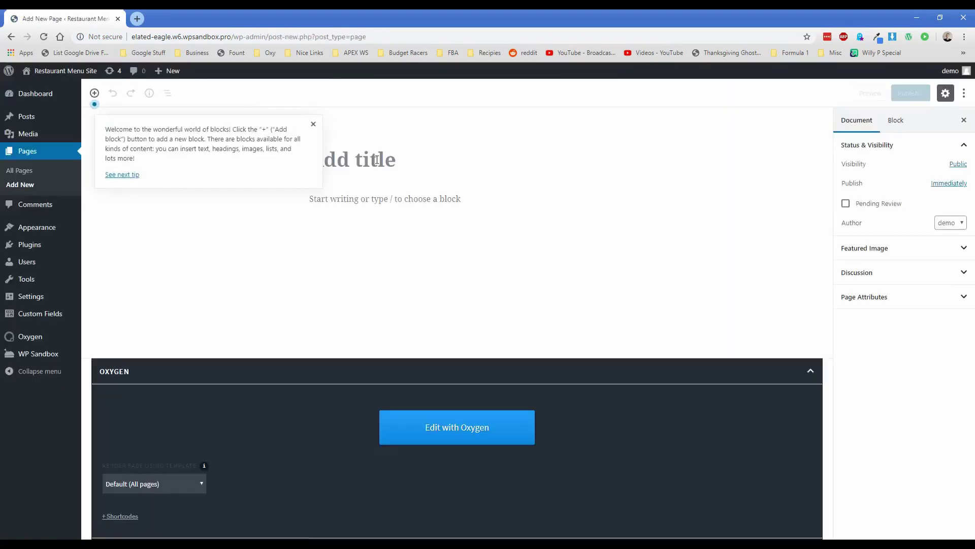
pyautogui.click(343, 158)
pyautogui.write('Menu')
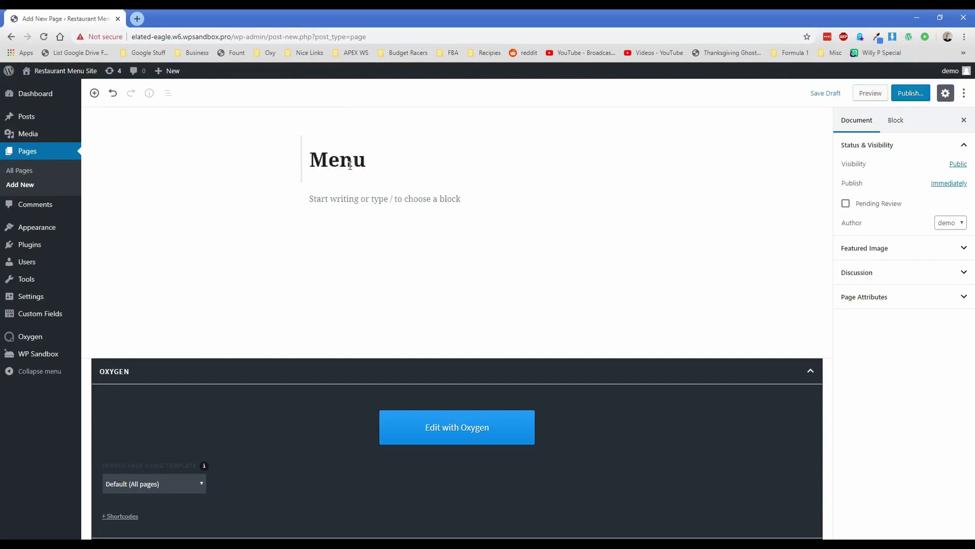
pyautogui.click(910, 94)
pyautogui.click(909, 94)
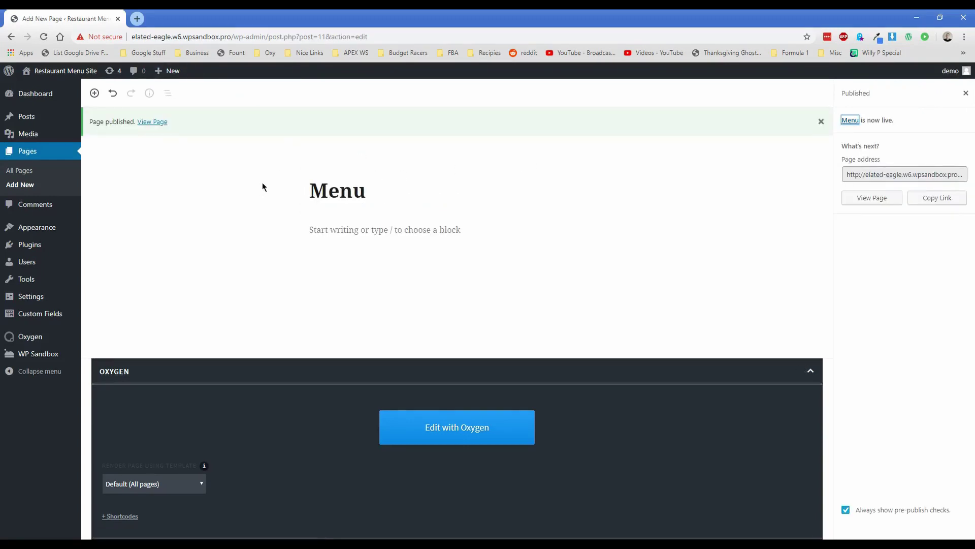
pyautogui.moveTo(42, 323)
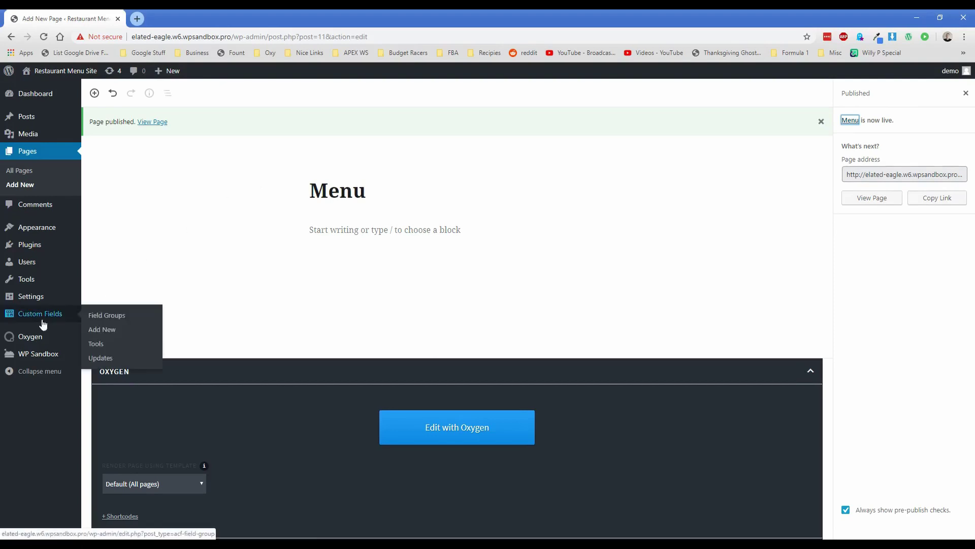
# - Start a new ACF field group titled 'Menu'
pyautogui.click(98, 315)
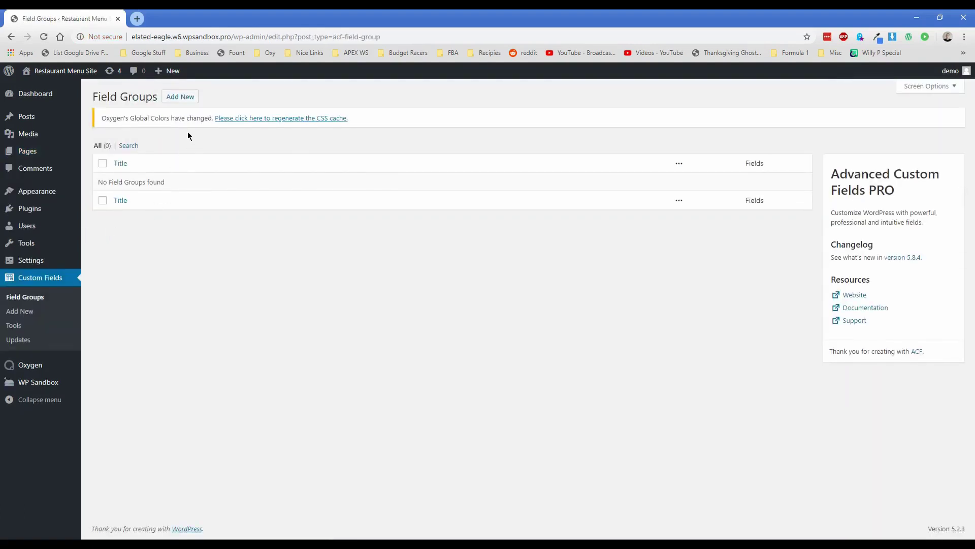
pyautogui.click(176, 97)
pyautogui.write('Menu')
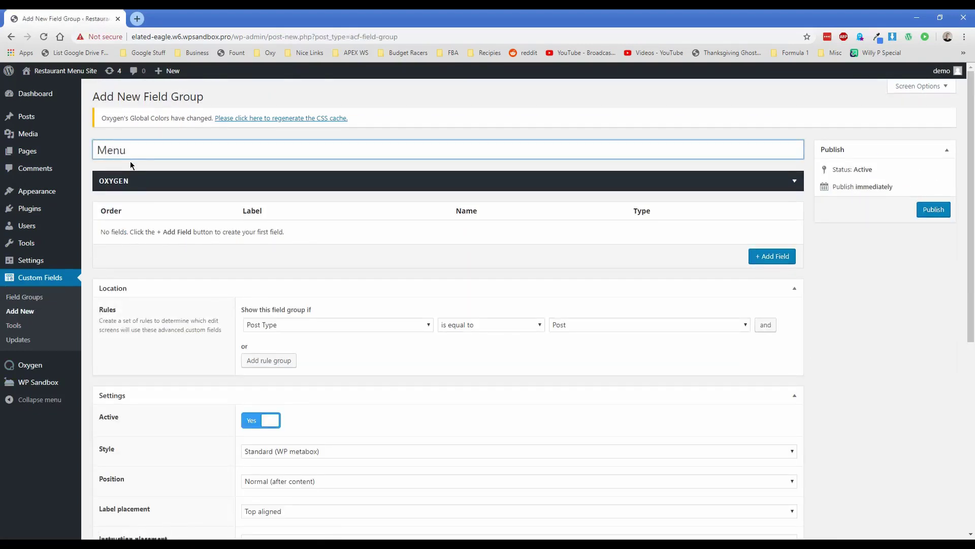
pyautogui.click(180, 176)
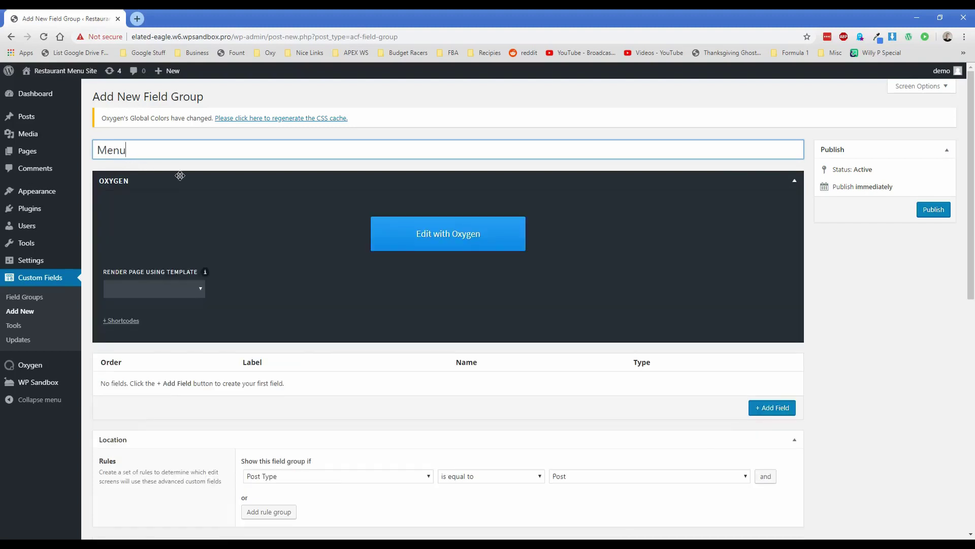
pyautogui.click(180, 175)
pyautogui.click(179, 175)
pyautogui.click(180, 175)
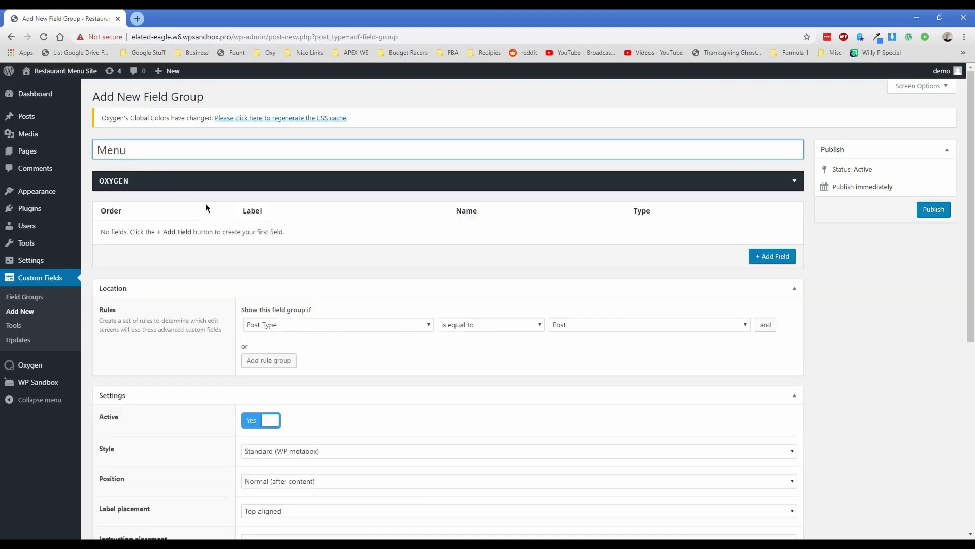
pyautogui.scroll(-1, 178, 204)
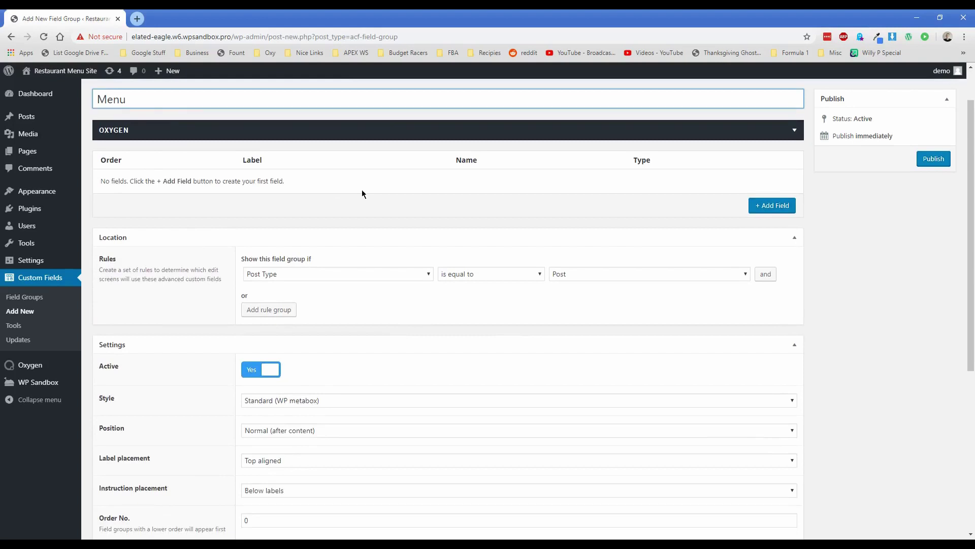
# - Set the location rules to Post Type is Page and Page is Menu
pyautogui.click(560, 273)
pyautogui.click(574, 294)
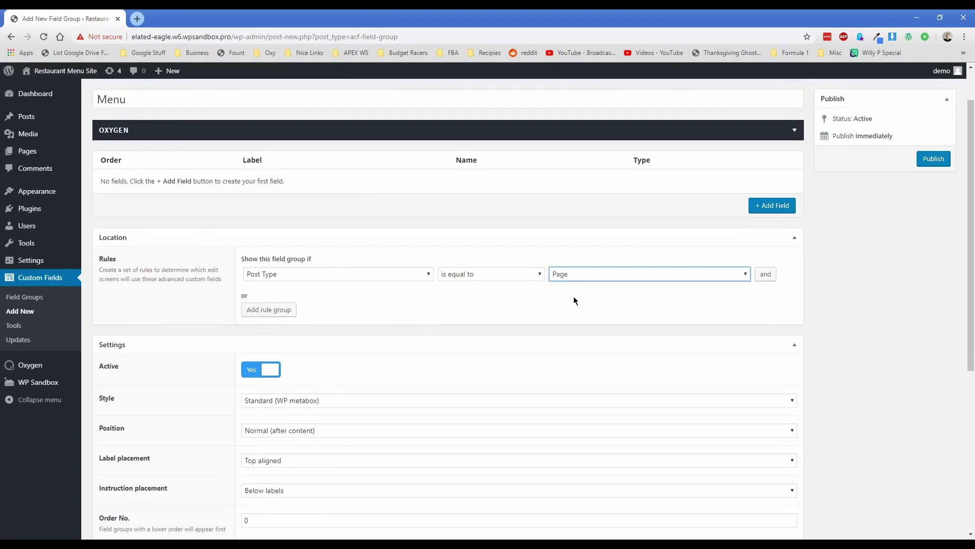
pyautogui.click(766, 275)
pyautogui.click(318, 292)
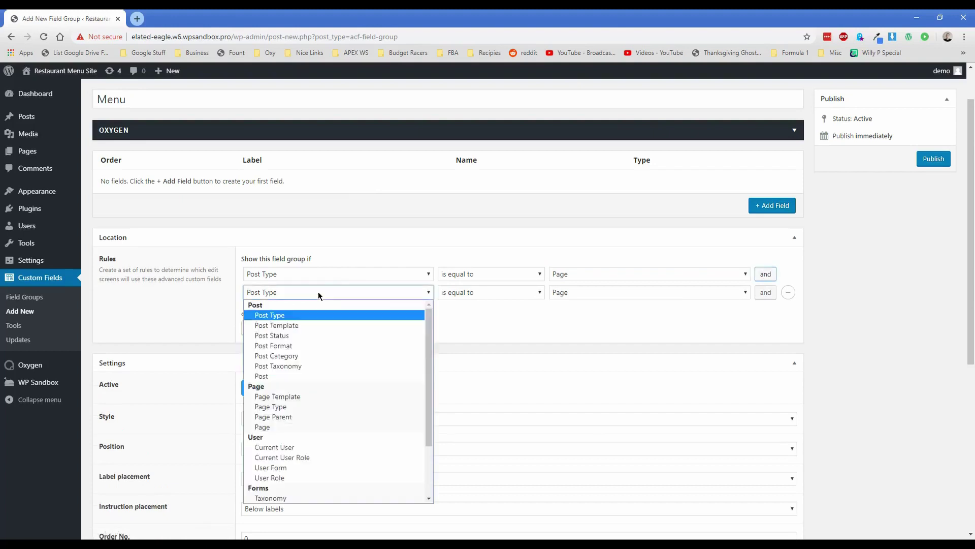
pyautogui.click(272, 428)
pyautogui.click(584, 291)
pyautogui.click(571, 305)
pyautogui.click(572, 298)
pyautogui.click(571, 306)
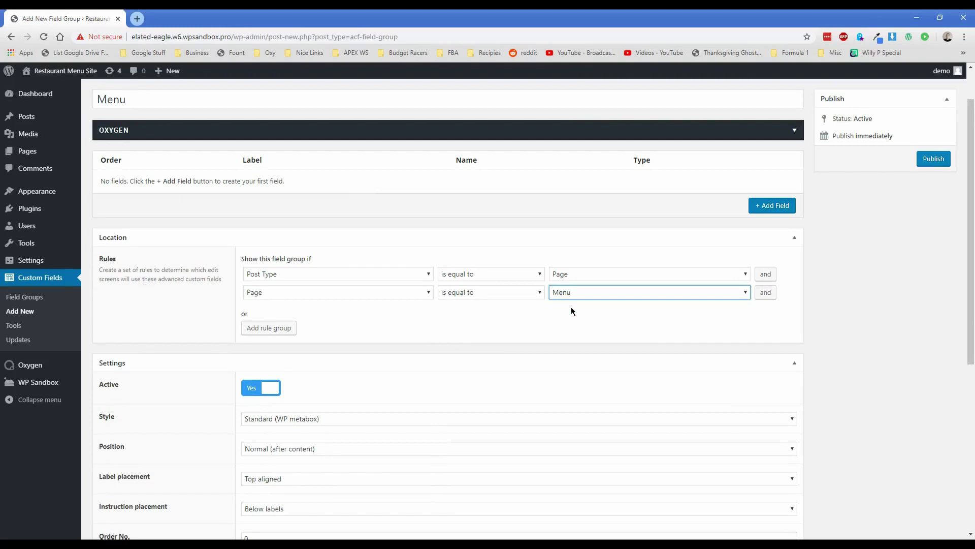
pyautogui.click(584, 293)
pyautogui.click(583, 294)
# - Set the field group position to High (after title) and publish it
pyautogui.scroll(-2, 396, 351)
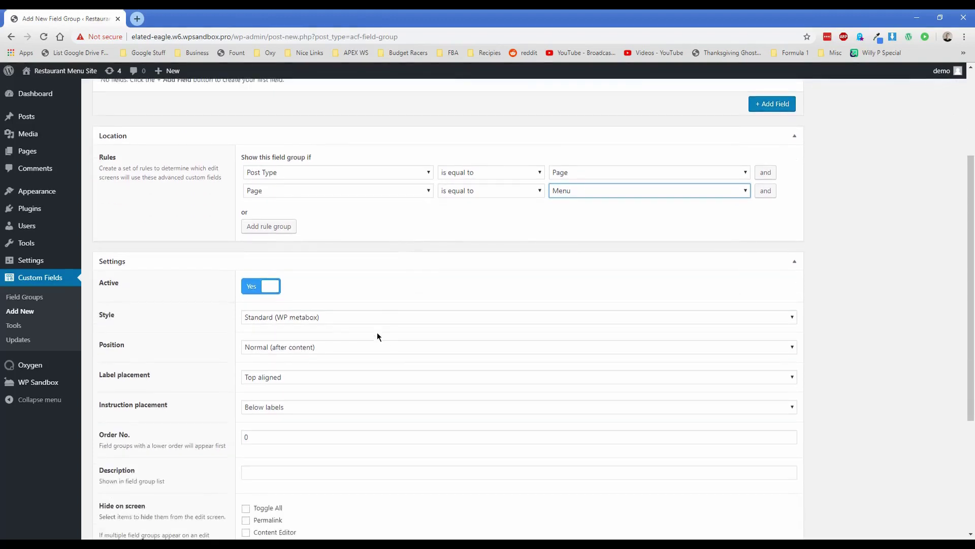
pyautogui.click(299, 350)
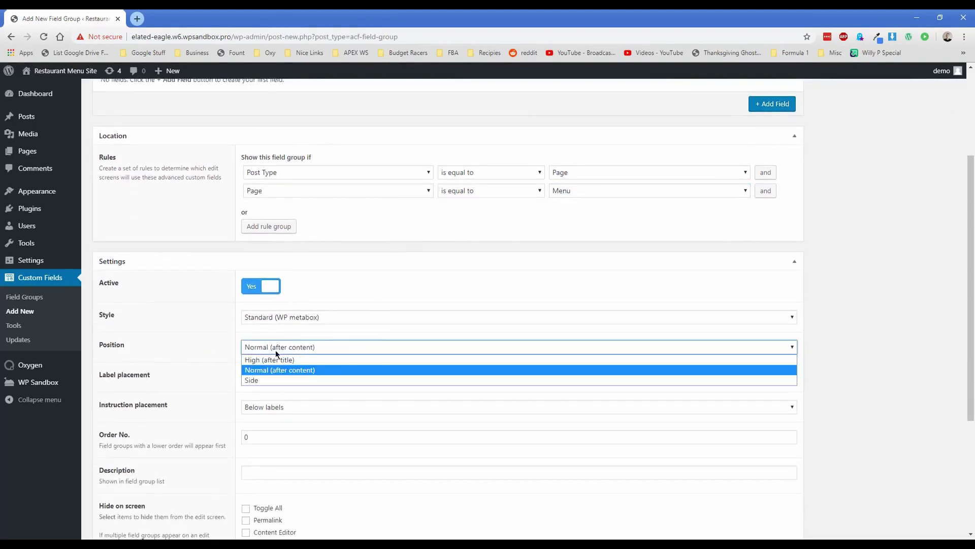
pyautogui.click(282, 359)
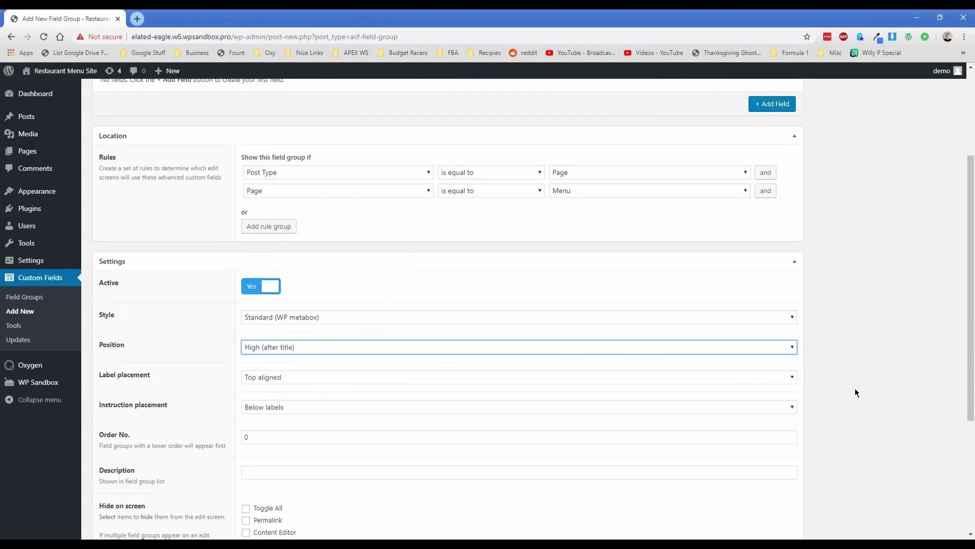
pyautogui.scroll(3, 853, 392)
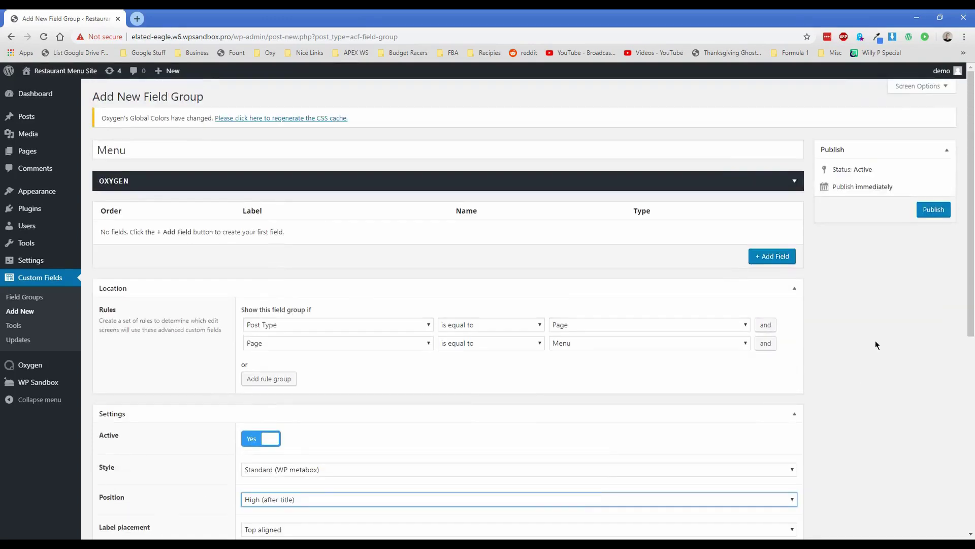
pyautogui.click(927, 213)
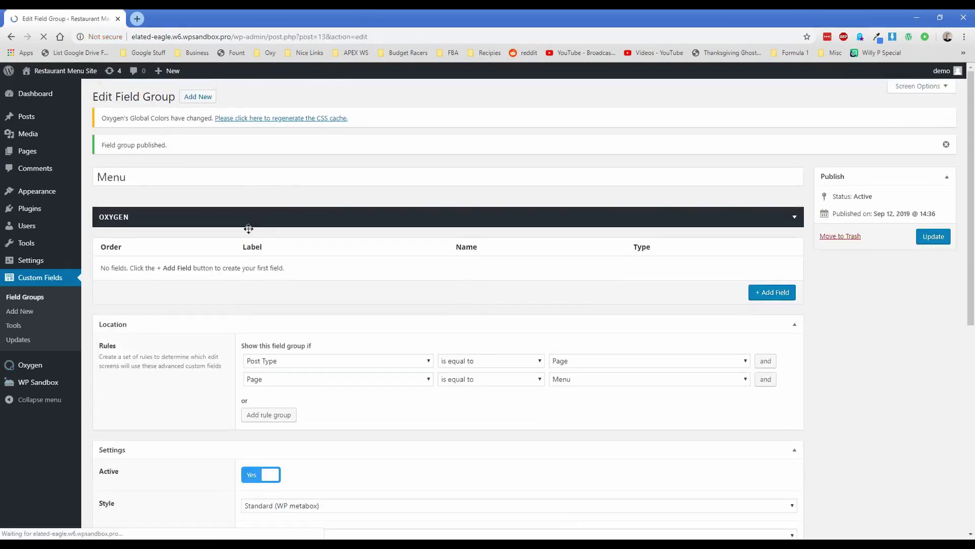
# - Add a Repeater field labelled 'Breakfast Menu' with the auto-filled name breakfast_menu
pyautogui.click(765, 295)
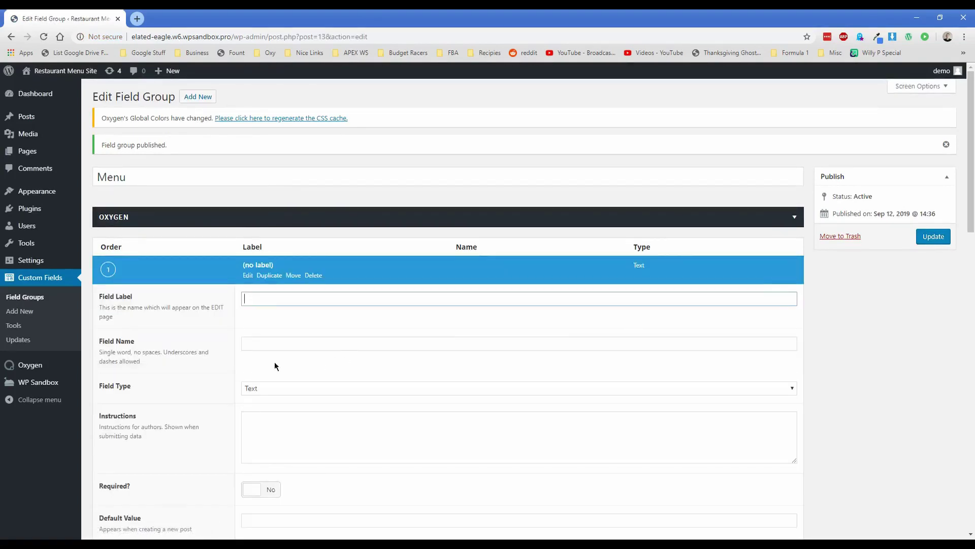
pyautogui.scroll(-2, 198, 340)
pyautogui.scroll(-3, 198, 288)
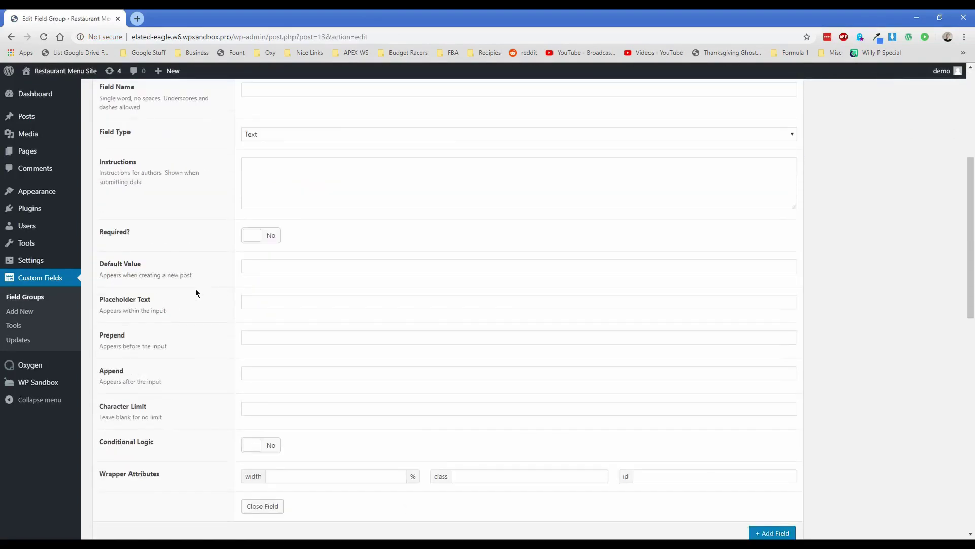
pyautogui.scroll(5, 202, 311)
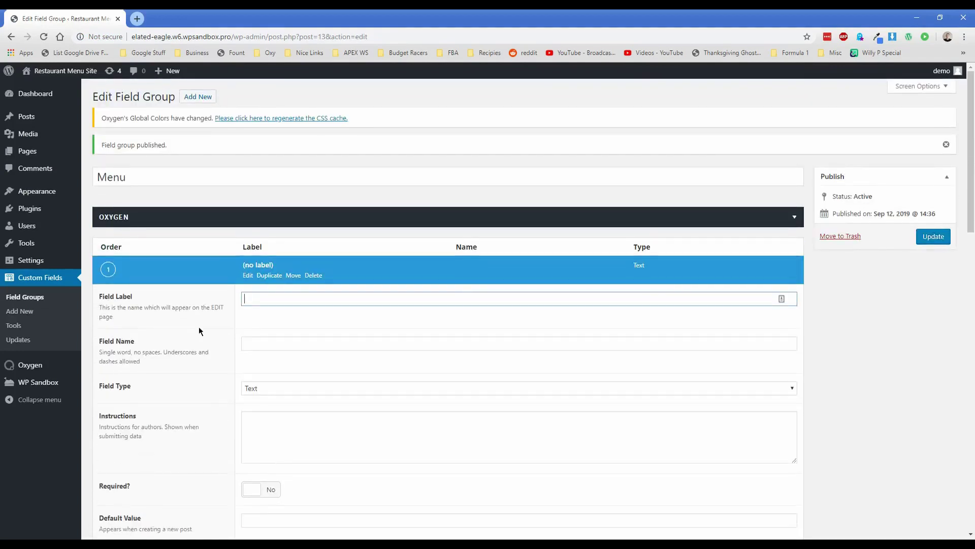
pyautogui.scroll(-2, 165, 230)
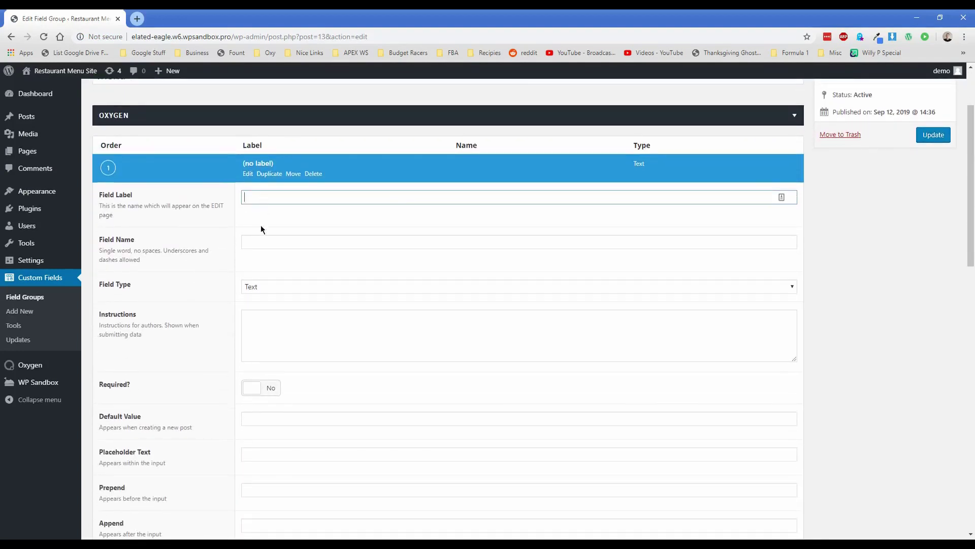
pyautogui.click(261, 288)
pyautogui.scroll(-5, 272, 356)
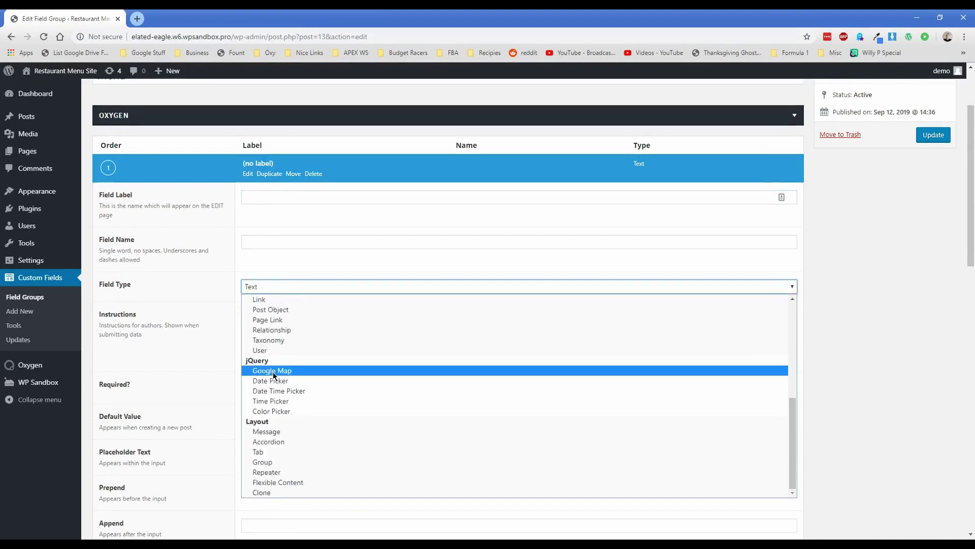
pyautogui.click(278, 474)
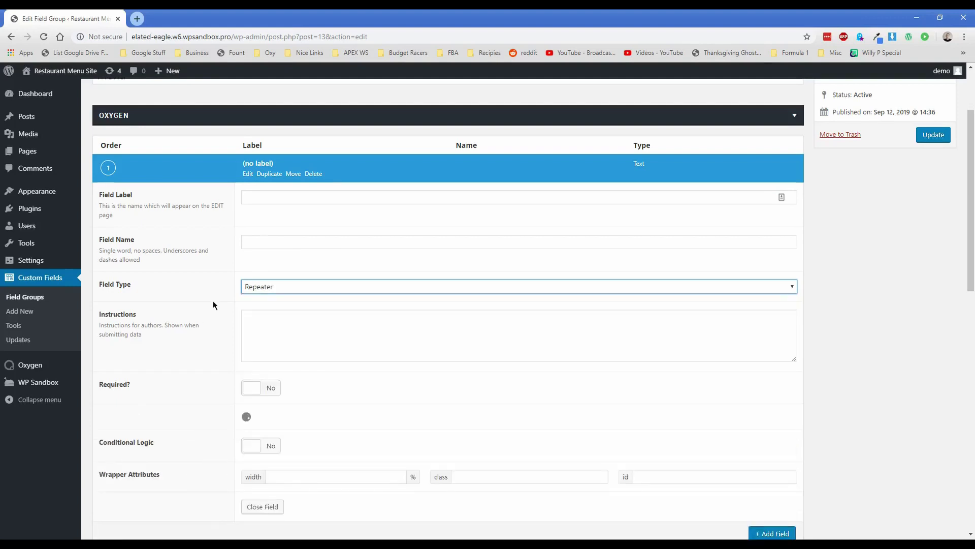
pyautogui.click(263, 197)
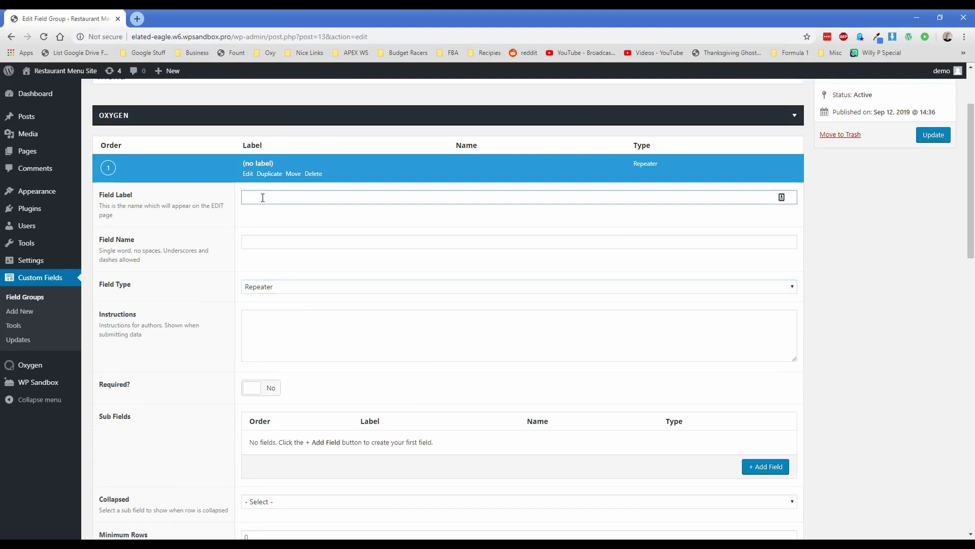
pyautogui.write('Breakfast Menu')
pyautogui.press('Tab')
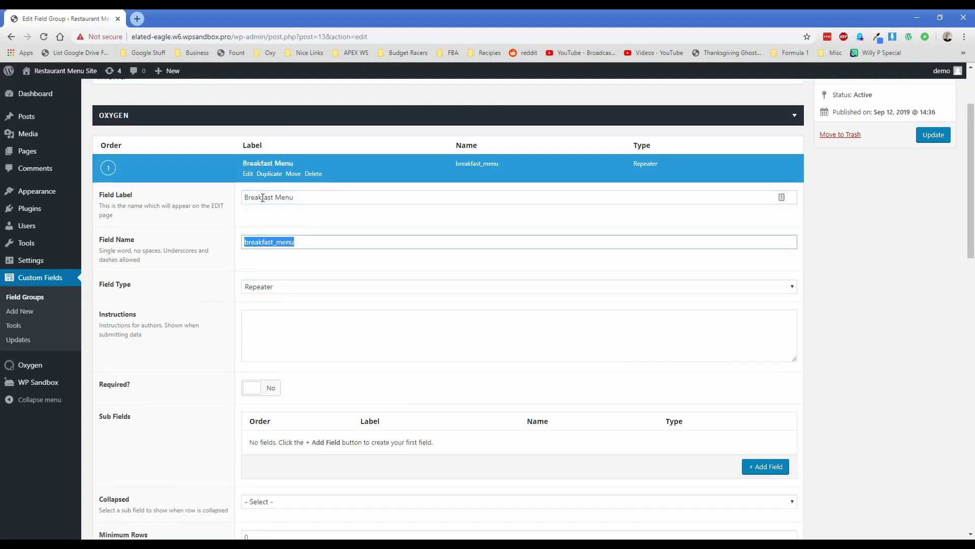
pyautogui.click(318, 242)
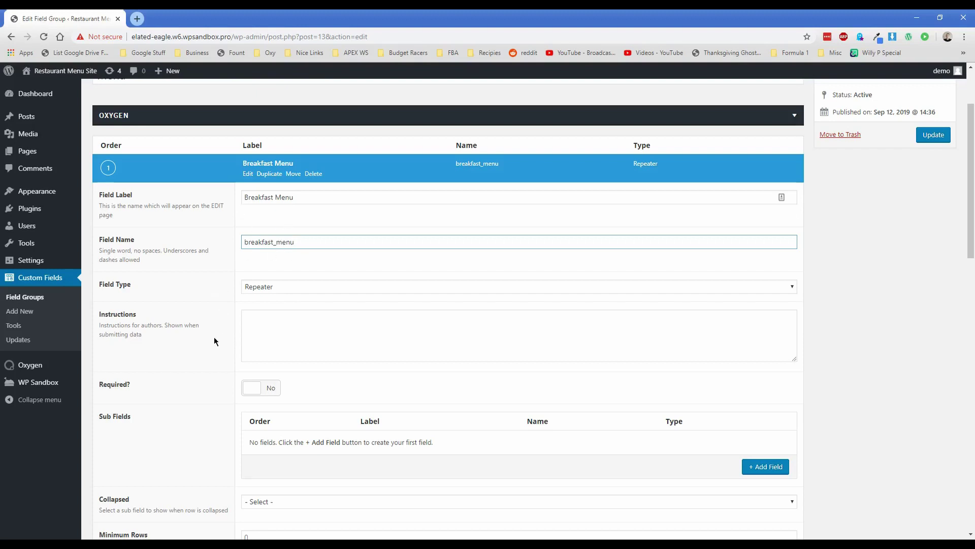
pyautogui.scroll(-3, 215, 341)
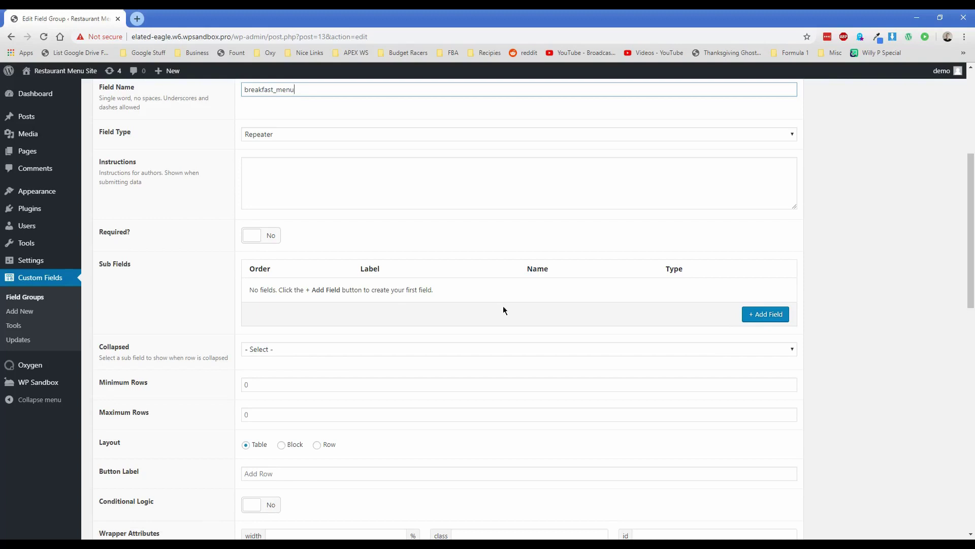
# - Add an 'Item Name' Text sub field named item_name to the repeater
pyautogui.click(770, 315)
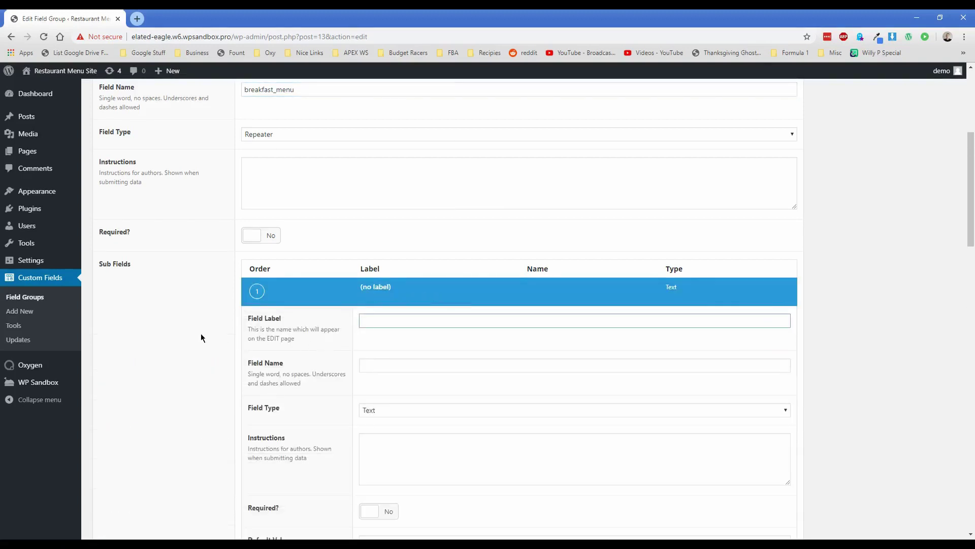
pyautogui.scroll(-1, 199, 338)
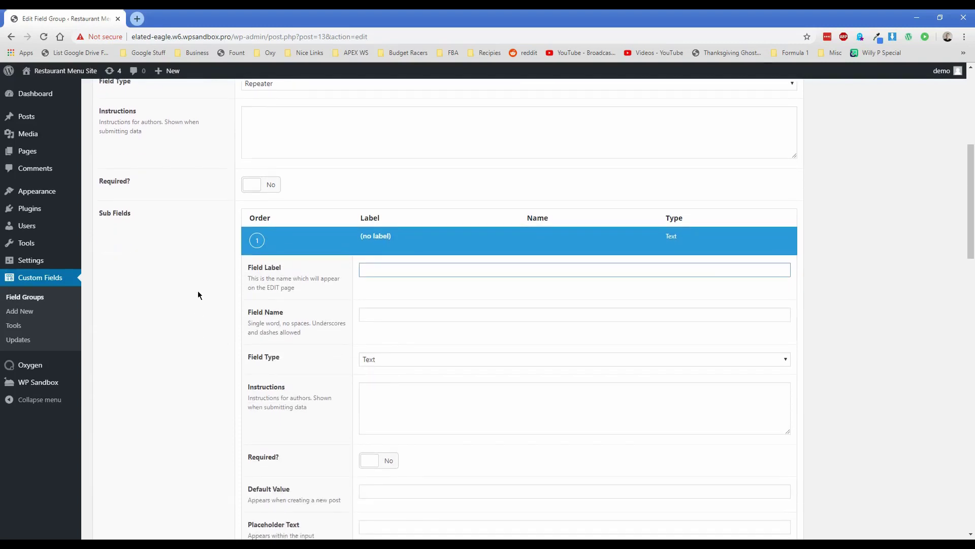
pyautogui.write('Item Name')
pyautogui.press('Tab')
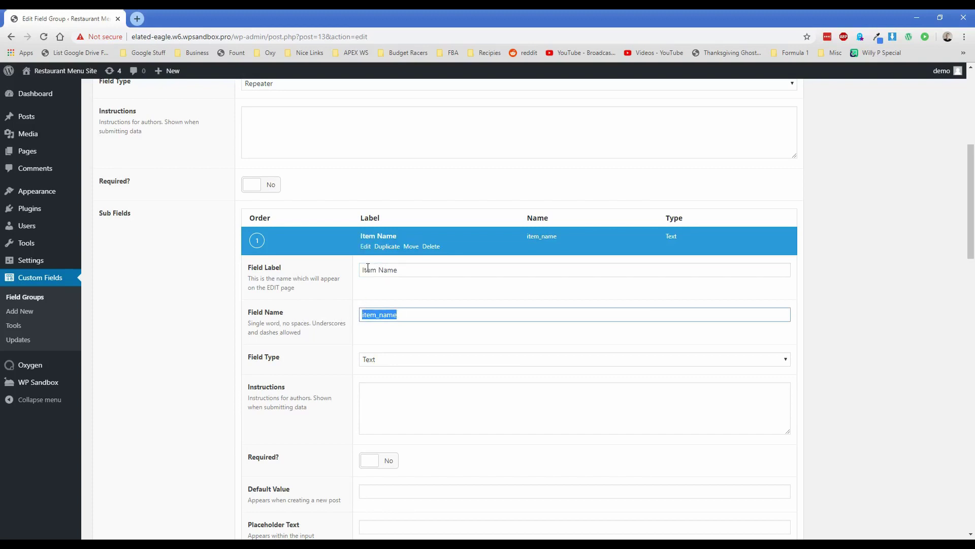
pyautogui.click(410, 313)
pyautogui.scroll(-1, 317, 287)
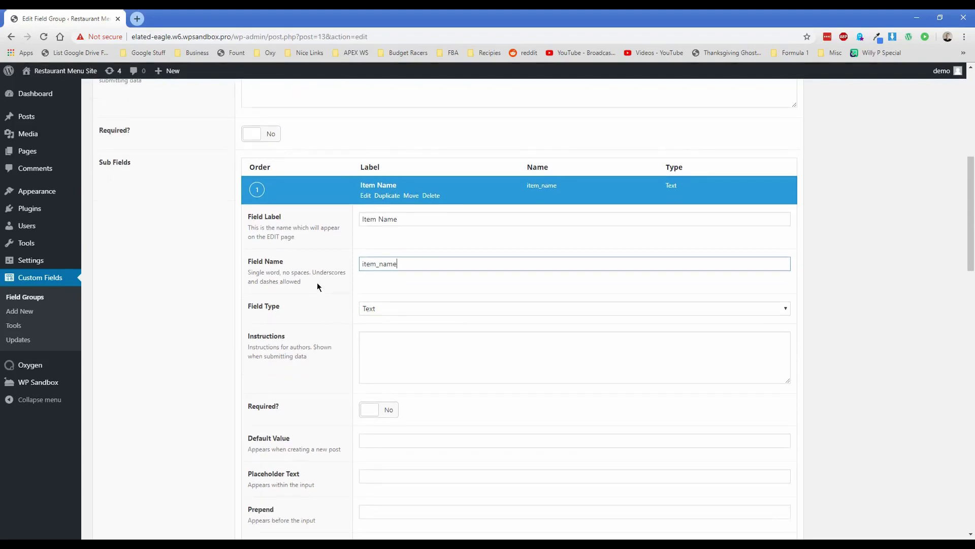
pyautogui.click(371, 307)
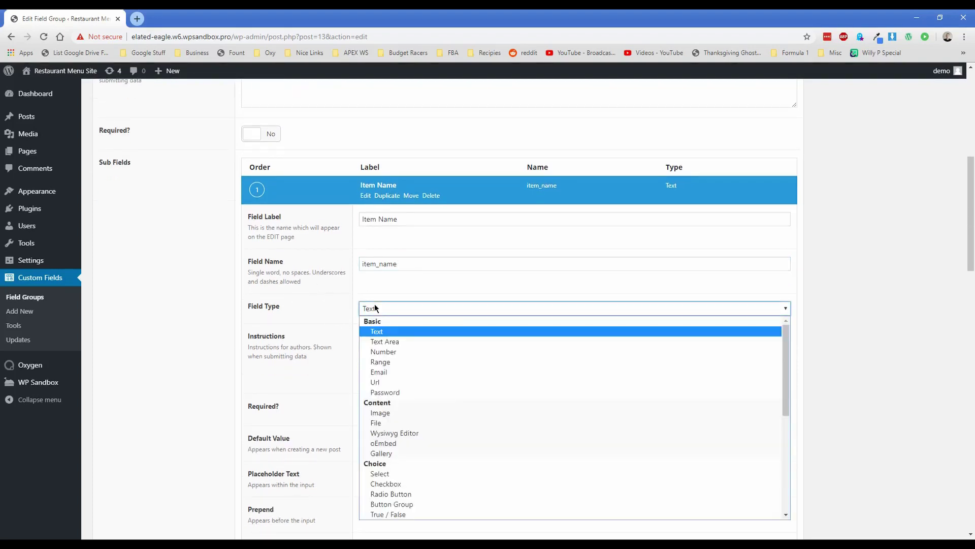
pyautogui.click(383, 336)
pyautogui.scroll(-2, 347, 308)
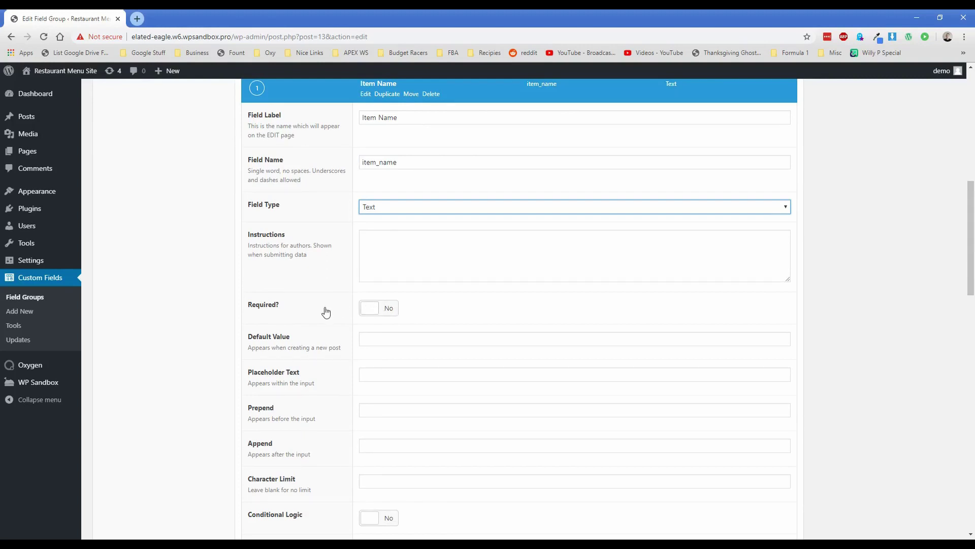
pyautogui.scroll(-5, 325, 312)
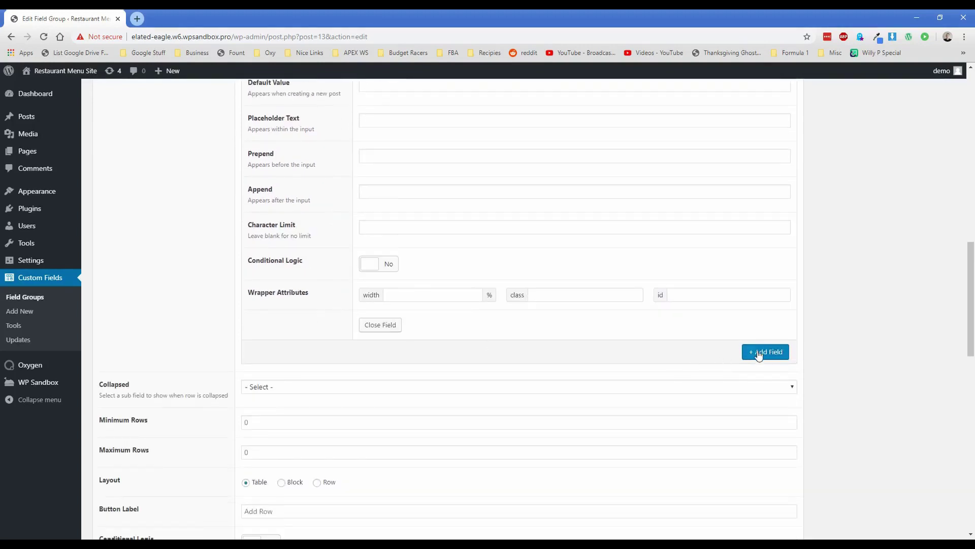
# - Add 'Item Price' and 'Item Description' sub fields, named item_price and item_description
pyautogui.click(759, 352)
pyautogui.write('Item Price')
pyautogui.press('Tab')
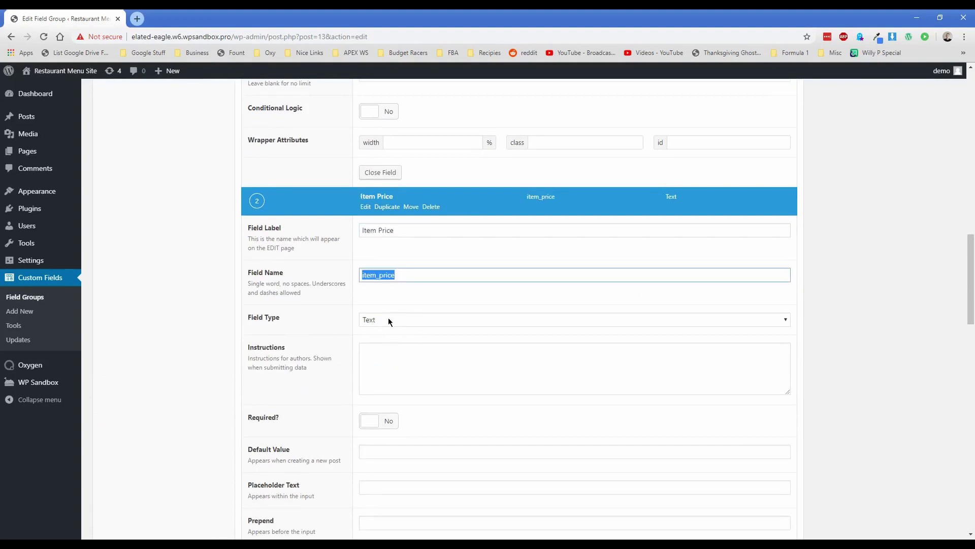
pyautogui.scroll(-5, 589, 364)
pyautogui.click(765, 467)
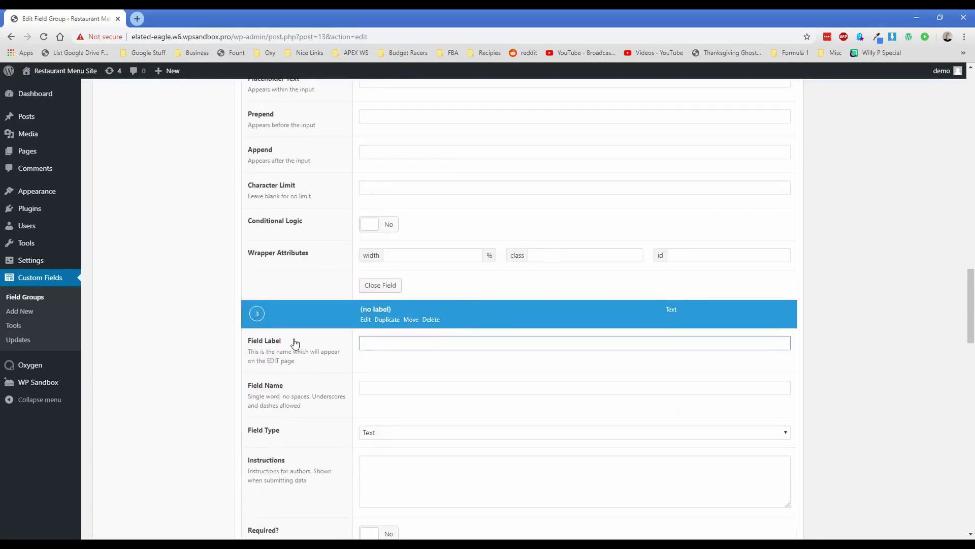
pyautogui.write('Item Description')
pyautogui.press('Tab')
pyautogui.scroll(1, 294, 334)
pyautogui.scroll(-5, 322, 307)
pyautogui.scroll(-4, 328, 305)
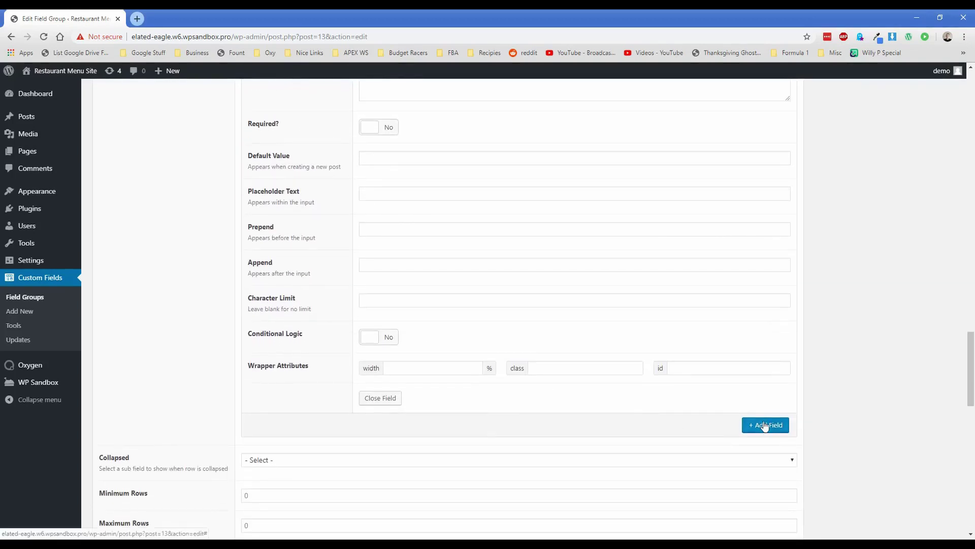
# - Remove the stray empty fourth sub field from the repeater
pyautogui.click(763, 423)
pyautogui.scroll(-3, 355, 305)
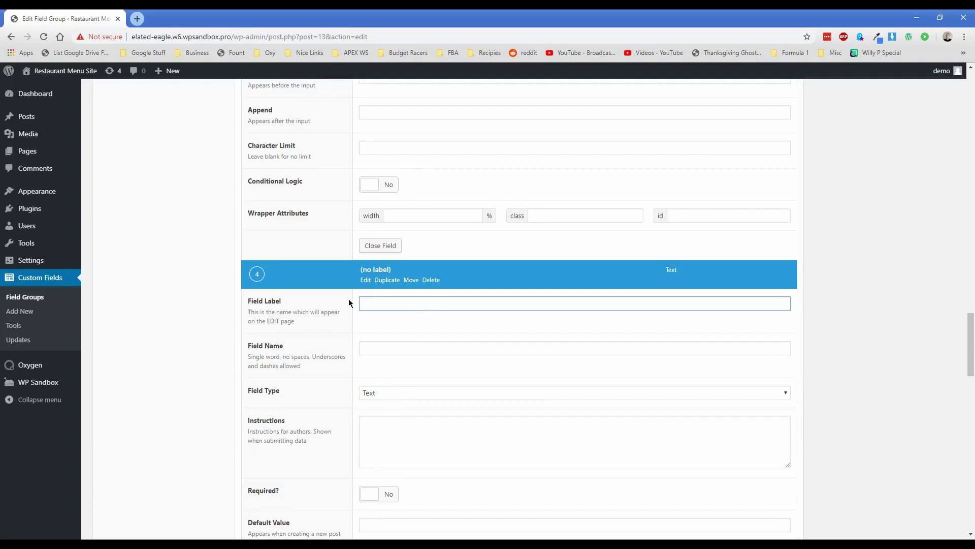
pyautogui.click(431, 279)
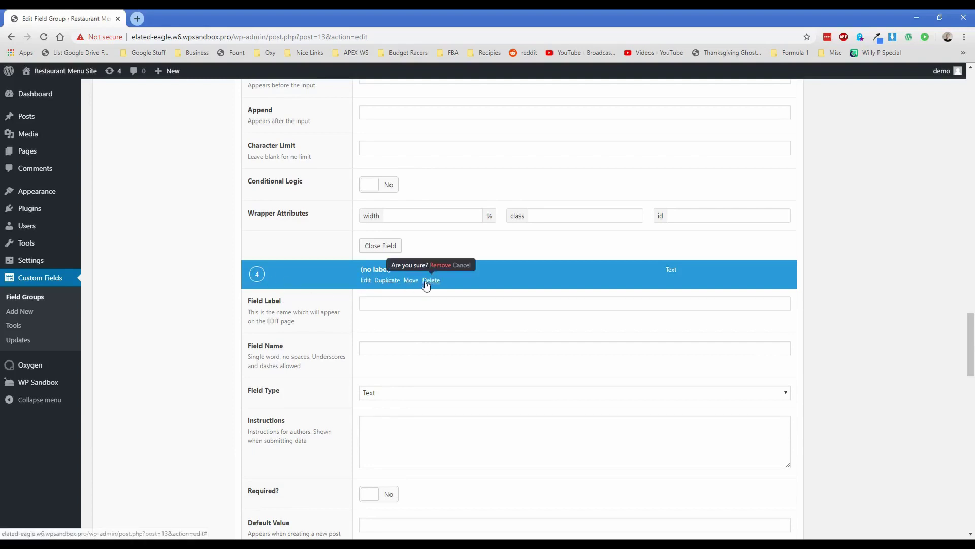
pyautogui.click(440, 265)
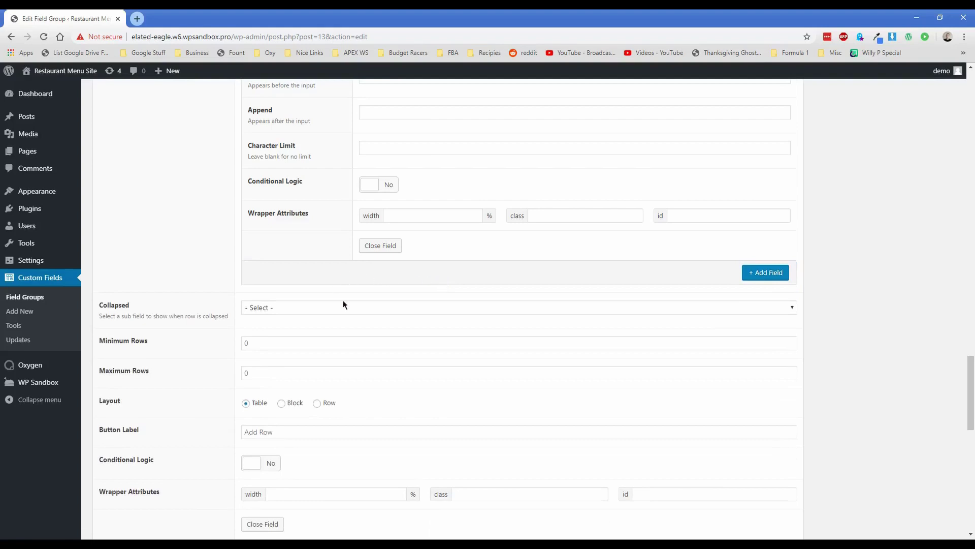
# - Leave Collapsed unset and set the repeater's Button Label to 'Add Menu Item'
pyautogui.scroll(-3, 379, 323)
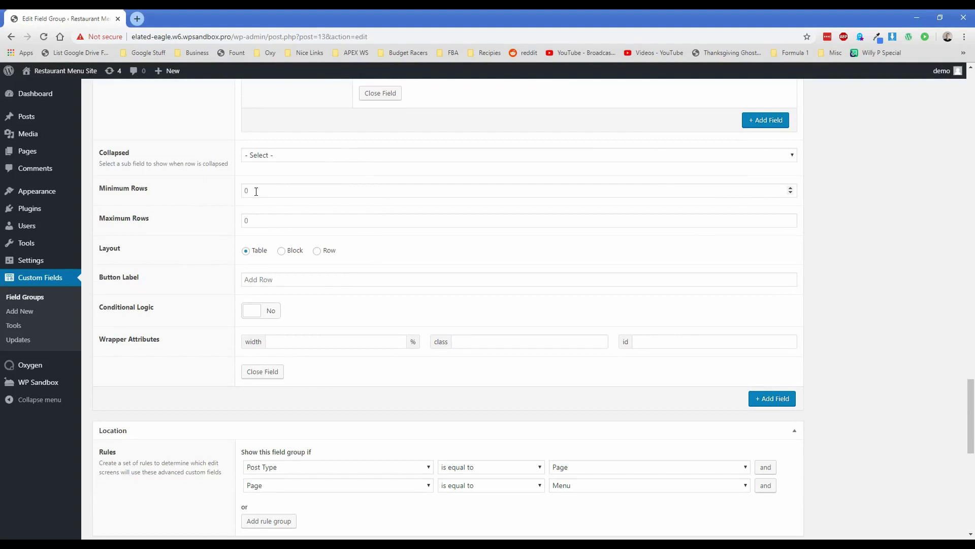
pyautogui.click(262, 157)
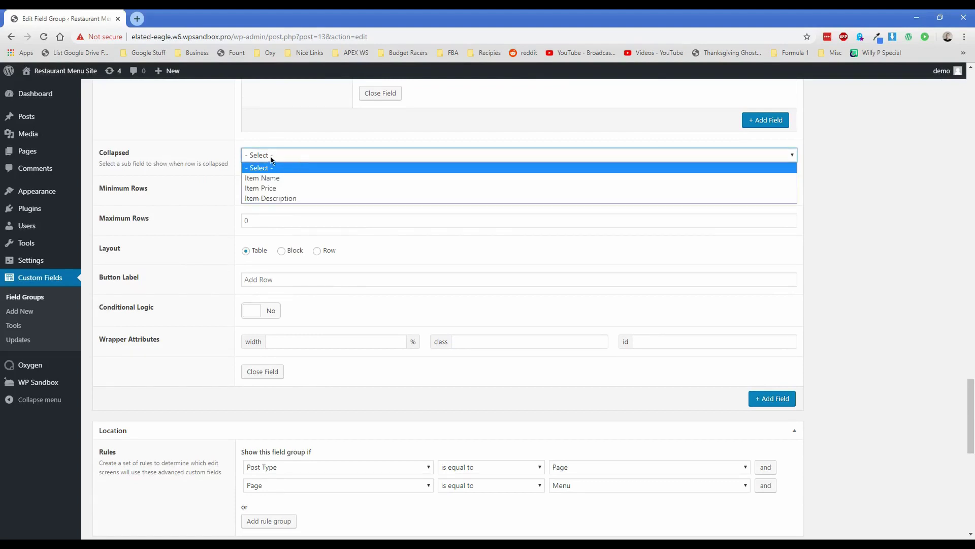
pyautogui.click(288, 157)
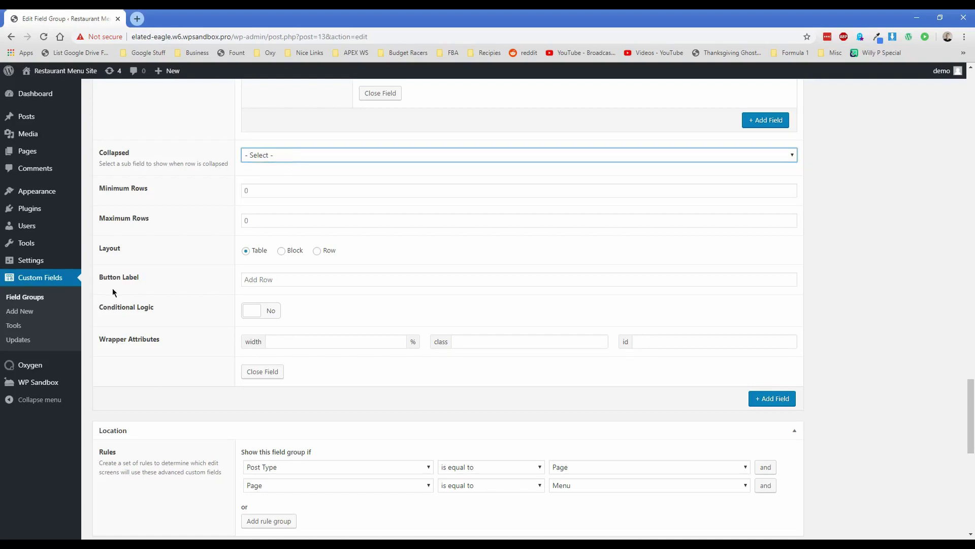
pyautogui.click(281, 282)
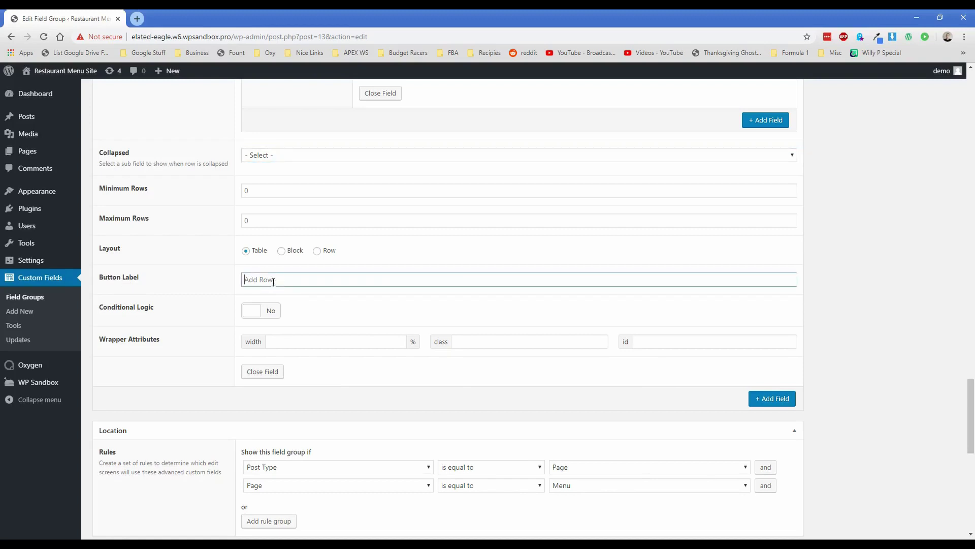
pyautogui.write('Add Menu Item')
pyautogui.click(852, 376)
pyautogui.scroll(20, 864, 305)
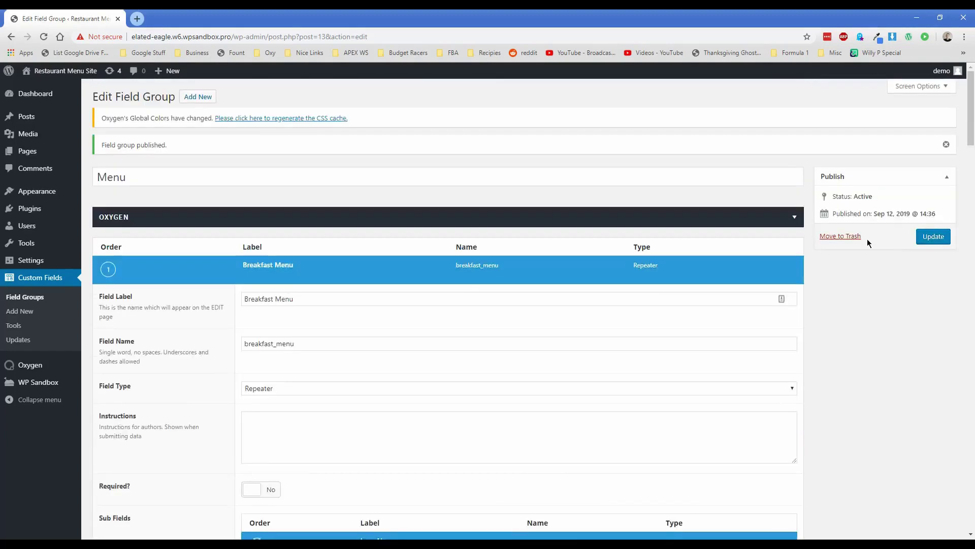
# - Save the field group and duplicate the Breakfast Menu repeater field
pyautogui.click(933, 237)
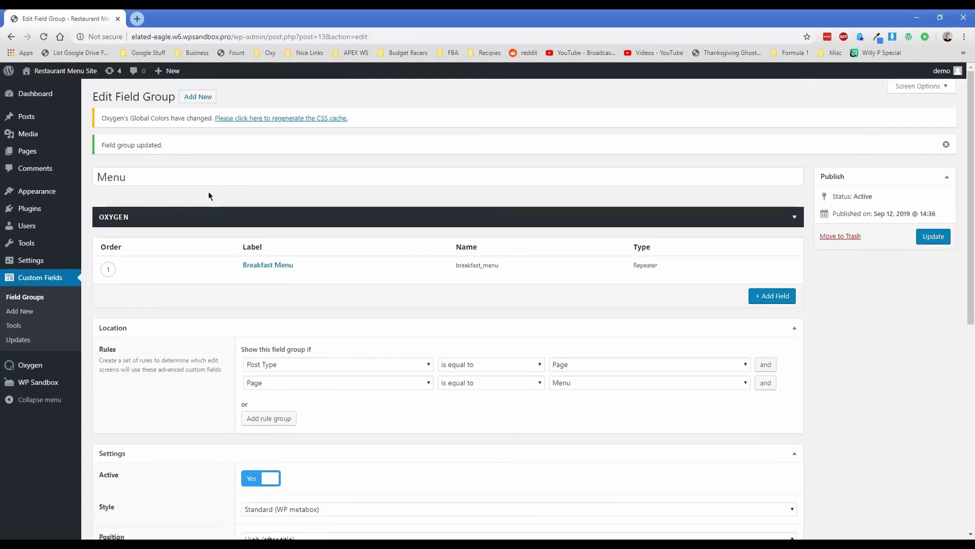
pyautogui.moveTo(268, 280)
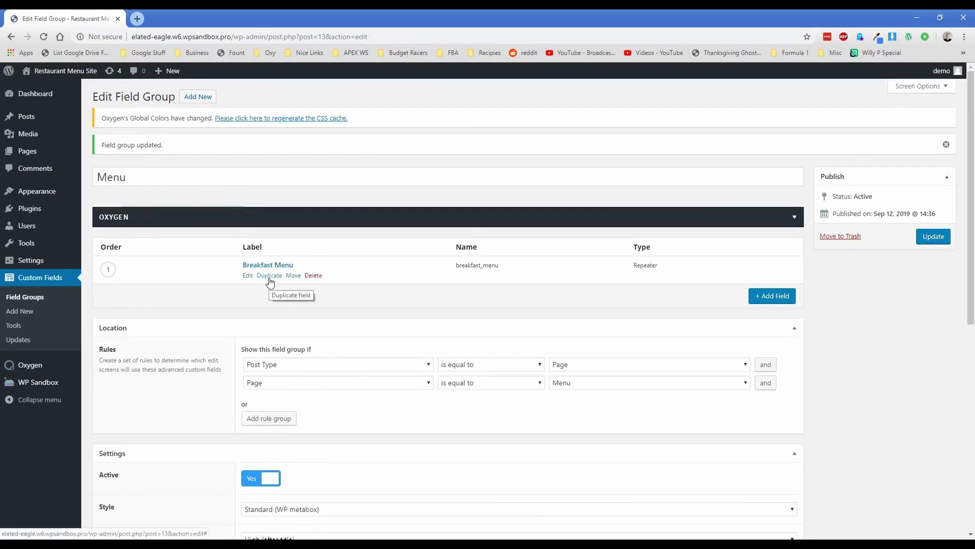
pyautogui.click(269, 280)
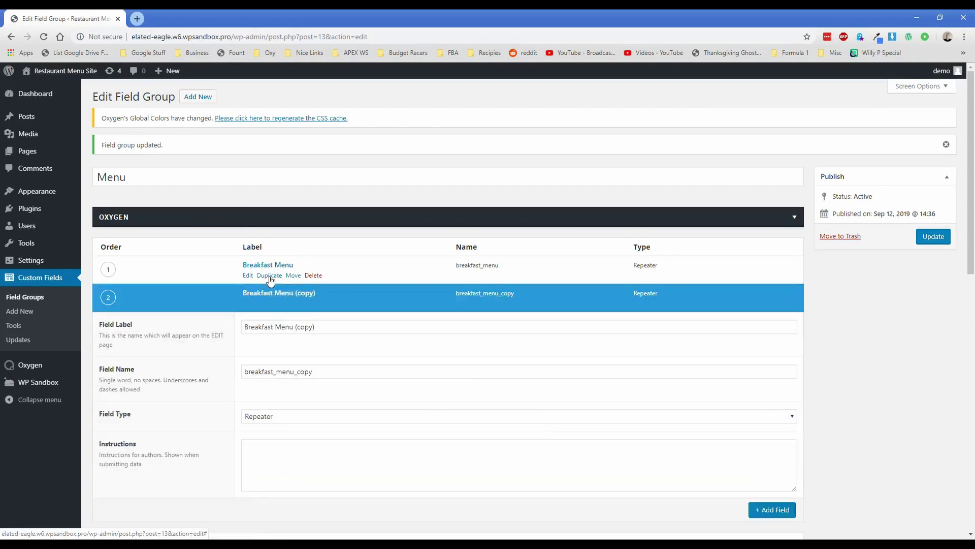
# - Rename the duplicate to label 'Lunch Menu' and field name lunch_menu_copy, then save
pyautogui.moveTo(275, 326); pyautogui.dragTo(220, 331)
pyautogui.write('Lunch')
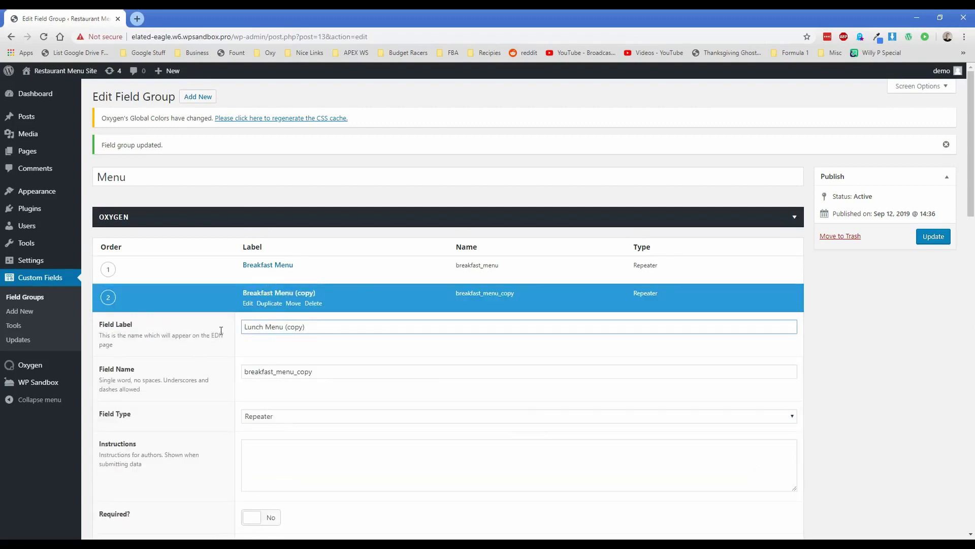
pyautogui.moveTo(285, 329); pyautogui.dragTo(322, 328)
pyautogui.press('BackSpace')
pyautogui.moveTo(273, 373); pyautogui.dragTo(245, 373)
pyautogui.write('lunch')
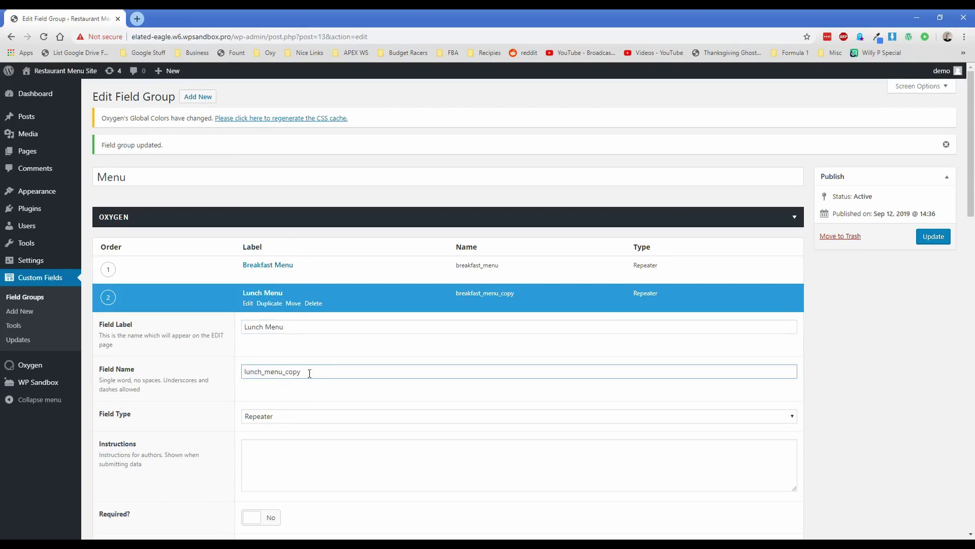
pyautogui.scroll(-4, 208, 394)
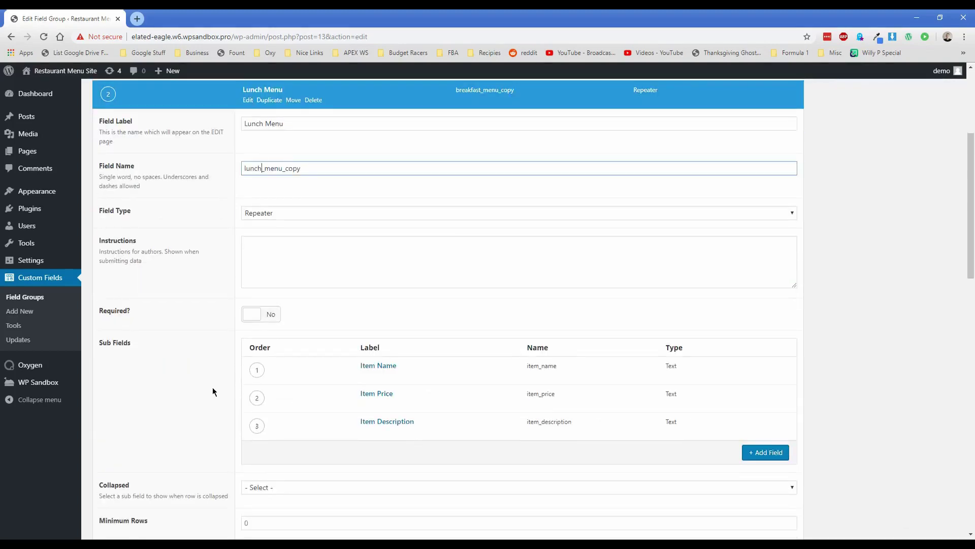
pyautogui.scroll(4, 898, 306)
pyautogui.click(933, 237)
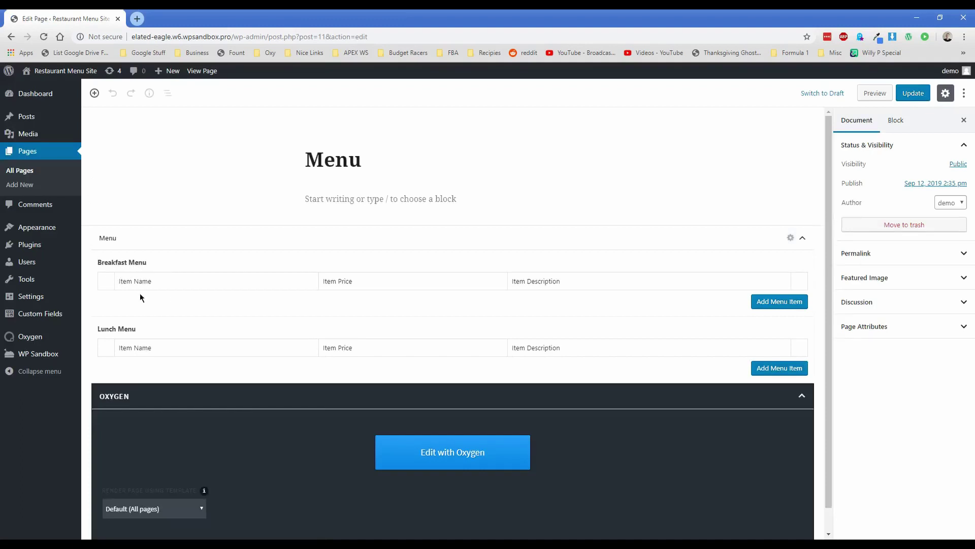
# - Add a French Toast item at $9 whose description offers fresh fruit or maple syrup topping
pyautogui.click(772, 303)
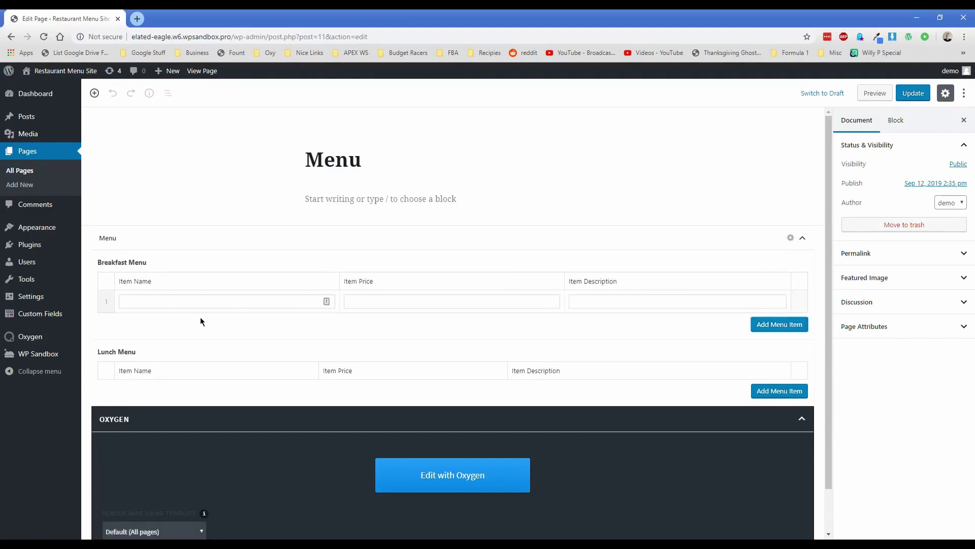
pyautogui.click(192, 301)
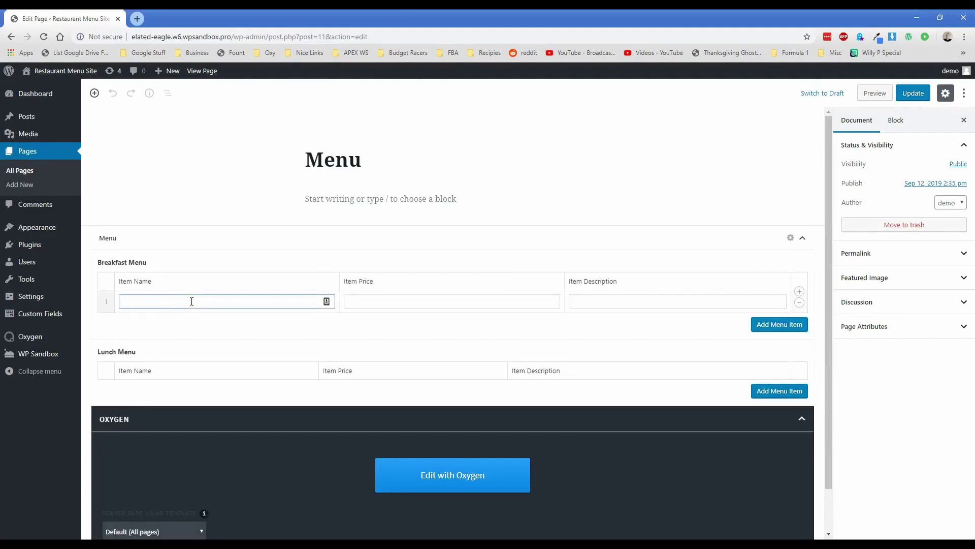
pyautogui.write('French Toast')
pyautogui.press('Tab')
pyautogui.write('$9')
pyautogui.press('Tab')
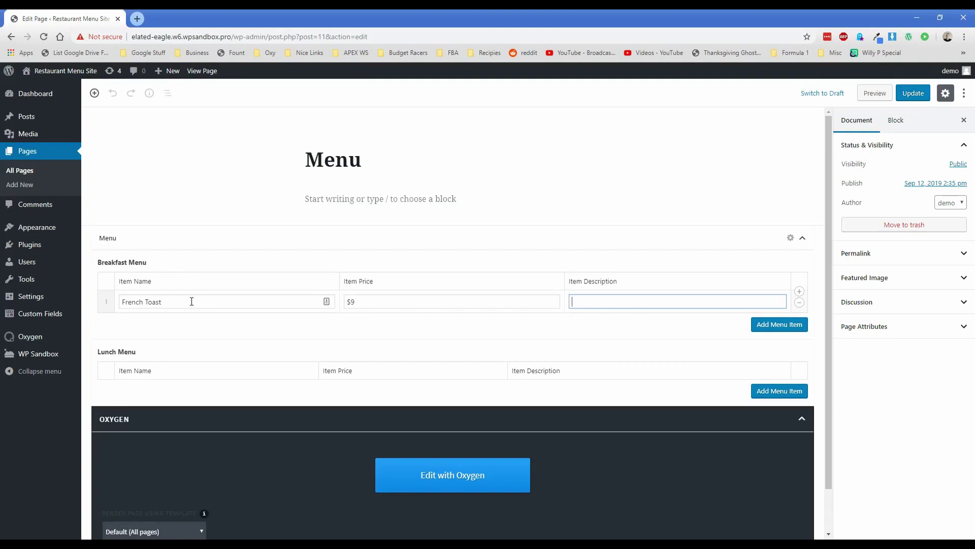
pyautogui.write('G')
pyautogui.write('hoose your topping ')
pyautogui.write('of fresh fruit or')
pyautogui.write(' maple sypru')
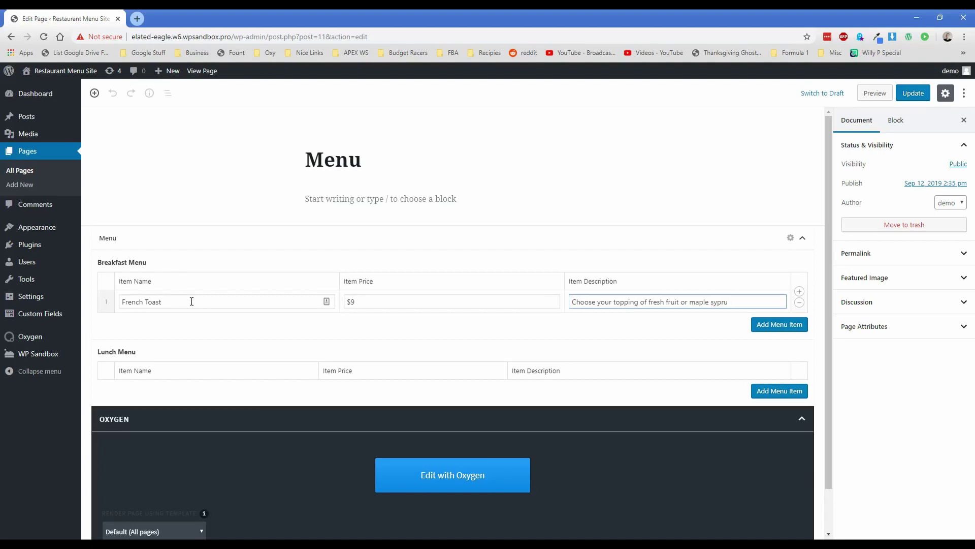
pyautogui.press('BackSpace')
pyautogui.press('BackSpace')
pyautogui.write('rup')
pyautogui.press('Tab')
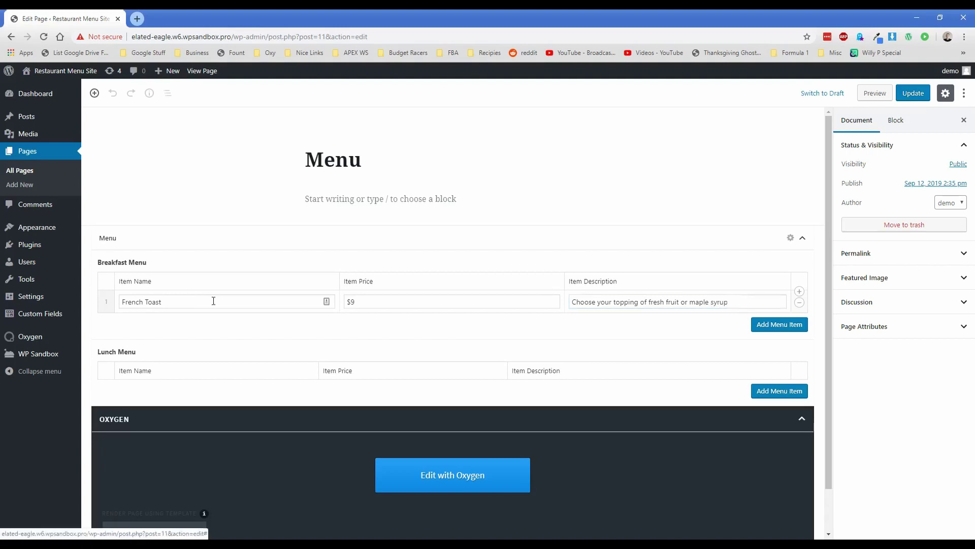
# - Add an Eggs benedict item at $12 described as 'Salmon and capers'
pyautogui.click(776, 324)
pyautogui.click(160, 324)
pyautogui.write('Eggs benedict')
pyautogui.press('Tab')
pyautogui.write('$12')
pyautogui.press('Tab')
pyautogui.write('Salmon and cper')
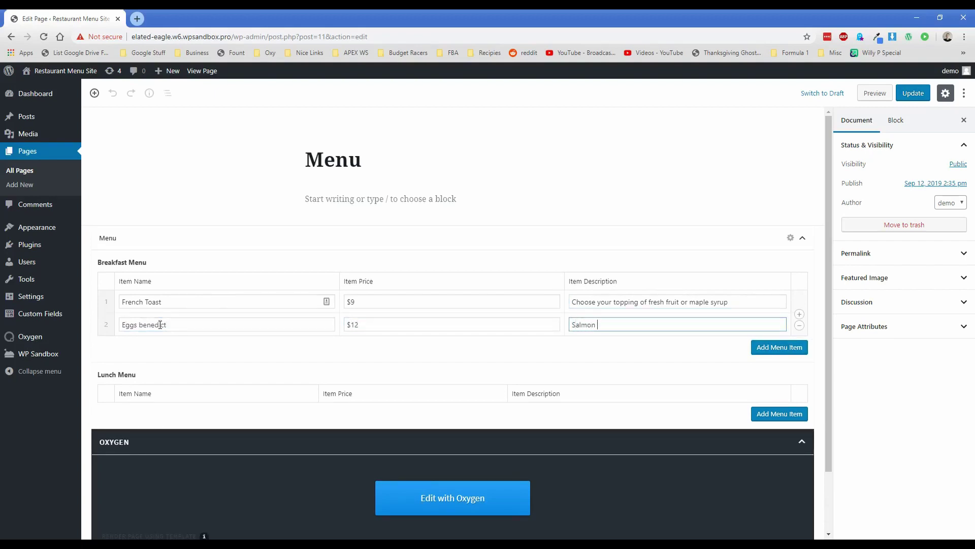
pyautogui.press('BackSpace')
pyautogui.press('BackSpace')
pyautogui.press('BackSpace')
pyautogui.write('apers')
# - Add an Eggs skillet item at $10 described 'This comes with your choice of bacon or ham'
pyautogui.click(775, 349)
pyautogui.click(141, 341)
pyautogui.write('Eggs slo')
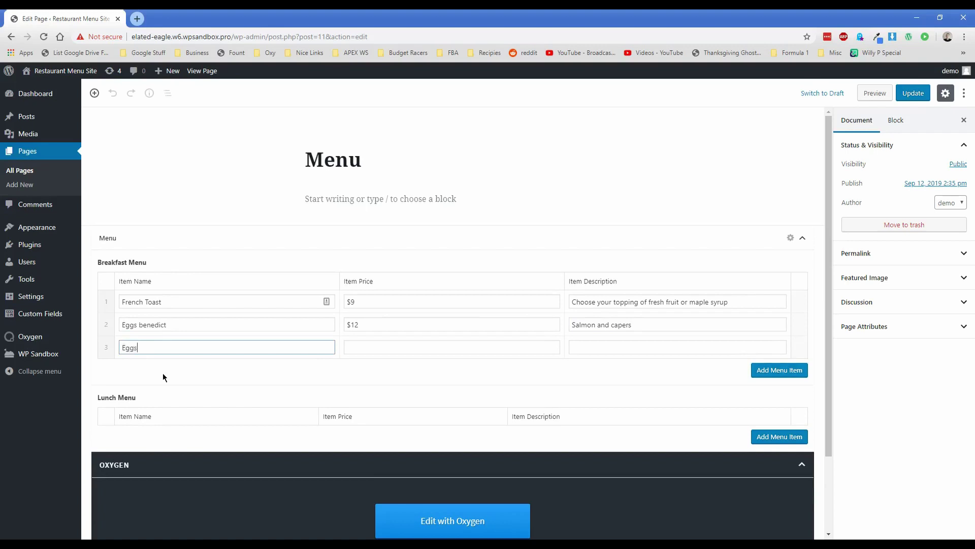
pyautogui.press('BackSpace')
pyautogui.press('BackSpace')
pyautogui.write('killet')
pyautogui.press('Tab')
pyautogui.write('$10')
pyautogui.press('Tab')
pyautogui.write('This com')
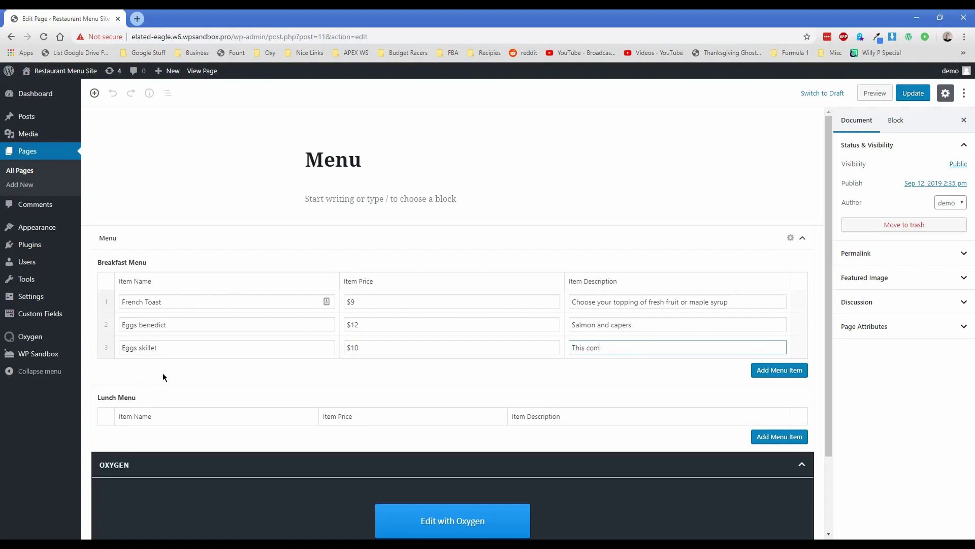
pyautogui.write('es with your choice of bacon or ham')
# - Add a BLT item to the Lunch Menu at $8.49, described 'Comes with fries or salad'
pyautogui.scroll(-2, 170, 381)
pyautogui.click(785, 345)
pyautogui.click(162, 348)
pyautogui.write('BLT')
pyautogui.press('Tab')
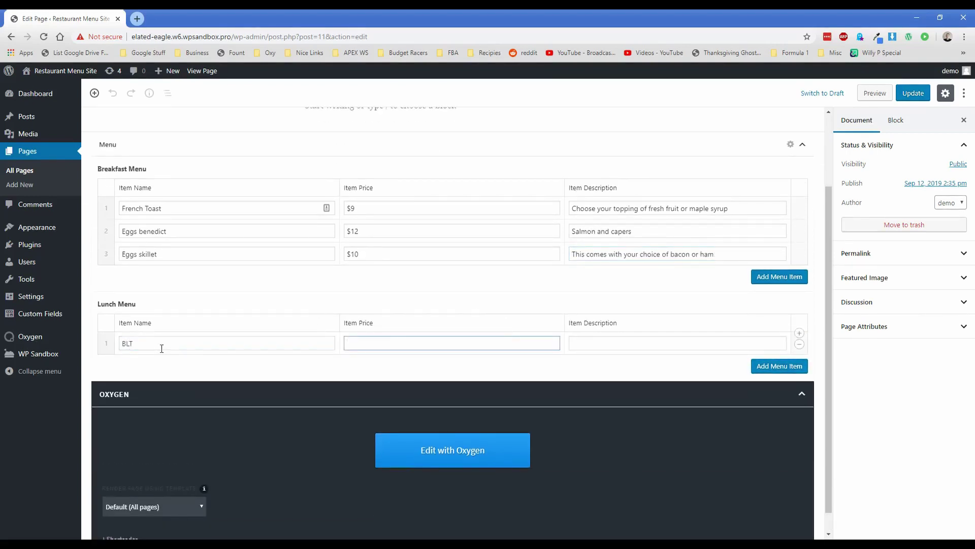
pyautogui.write('$8.49')
pyautogui.press('Tab')
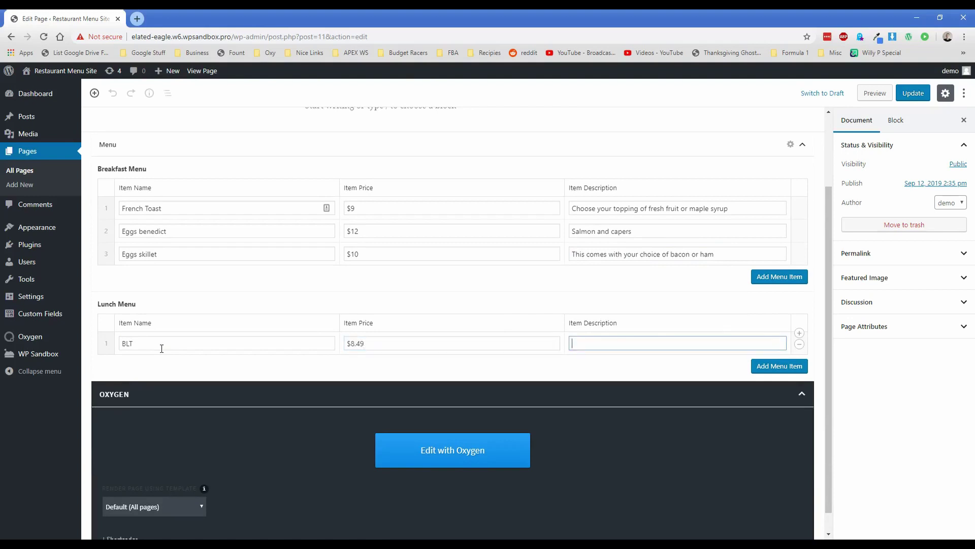
pyautogui.write('Comes with fries or salad')
# - Add a Chicken salad item at $12 with a grilled chicken salad, choice-of-dressing description
pyautogui.click(782, 364)
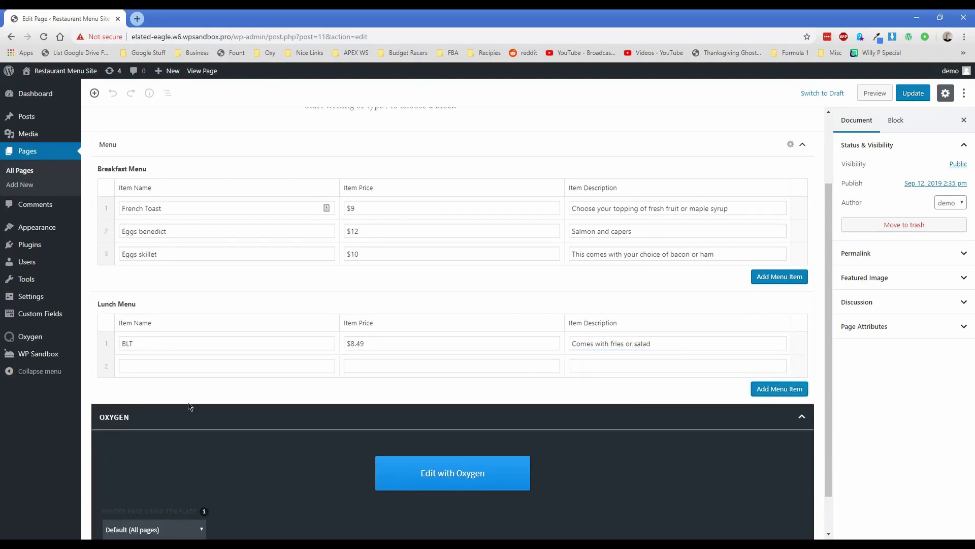
pyautogui.click(147, 364)
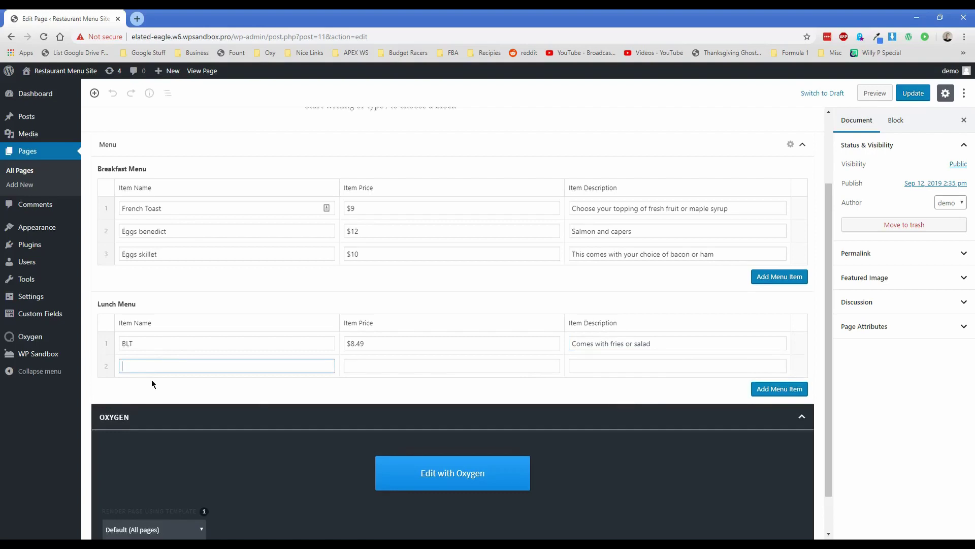
pyautogui.write('Chicken salad')
pyautogui.press('Tab')
pyautogui.write('$12')
pyautogui.press('Tab')
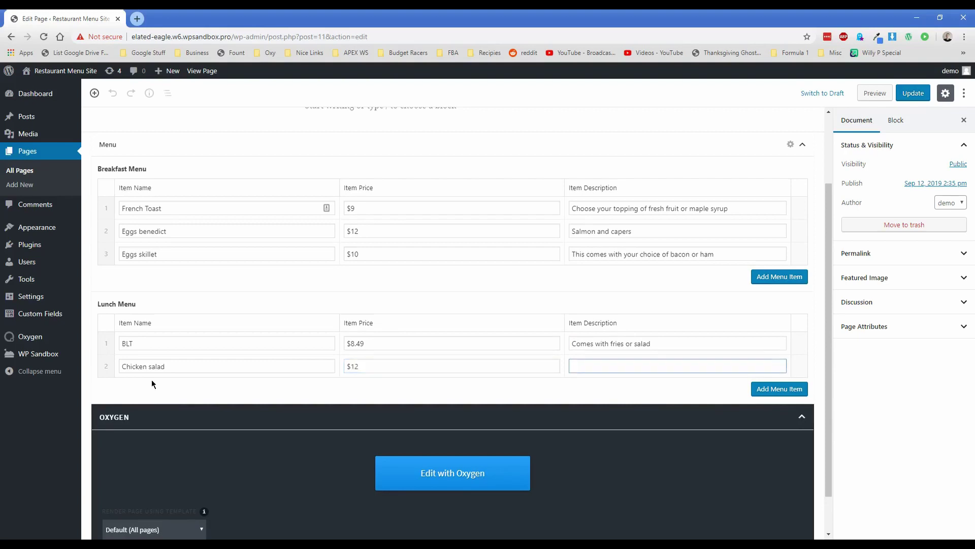
pyautogui.write('Grilled chicken salad with your choice of dressis')
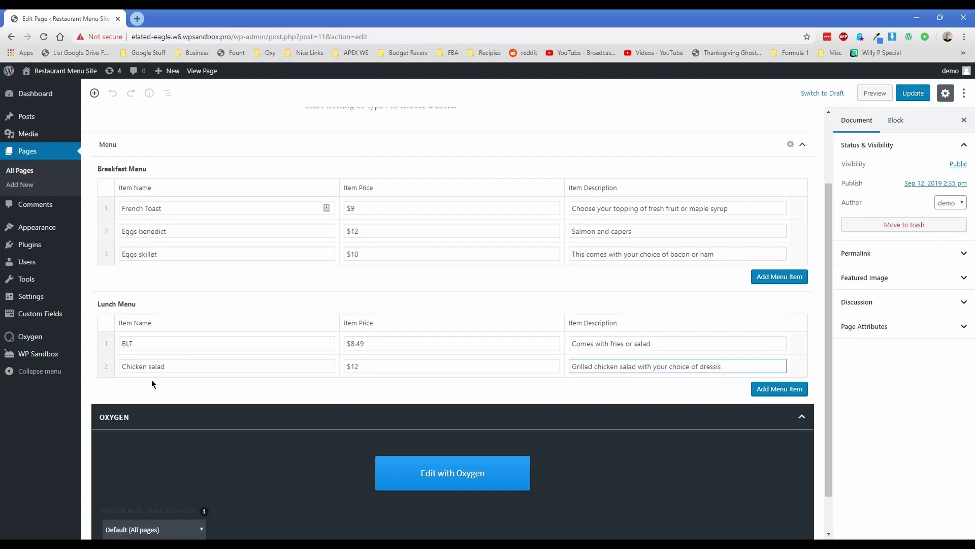
pyautogui.press('BackSpace')
pyautogui.write('ng')
# - Add a Cheeseburger item at $10 described 'Comes with steak fries'
pyautogui.click(769, 388)
pyautogui.click(212, 388)
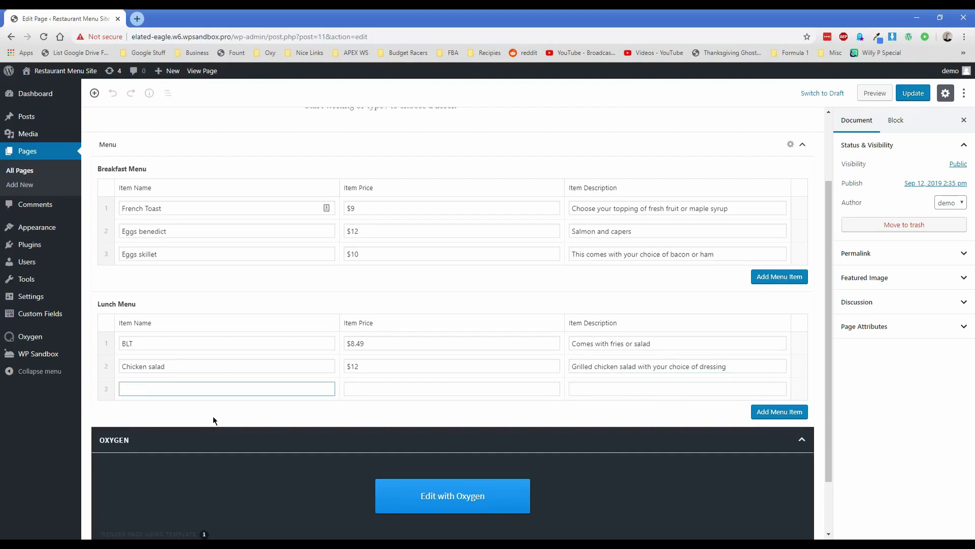
pyautogui.write('Cheeseburger')
pyautogui.press('Tab')
pyautogui.write('$10')
pyautogui.press('Tab')
pyautogui.write('Comes with ')
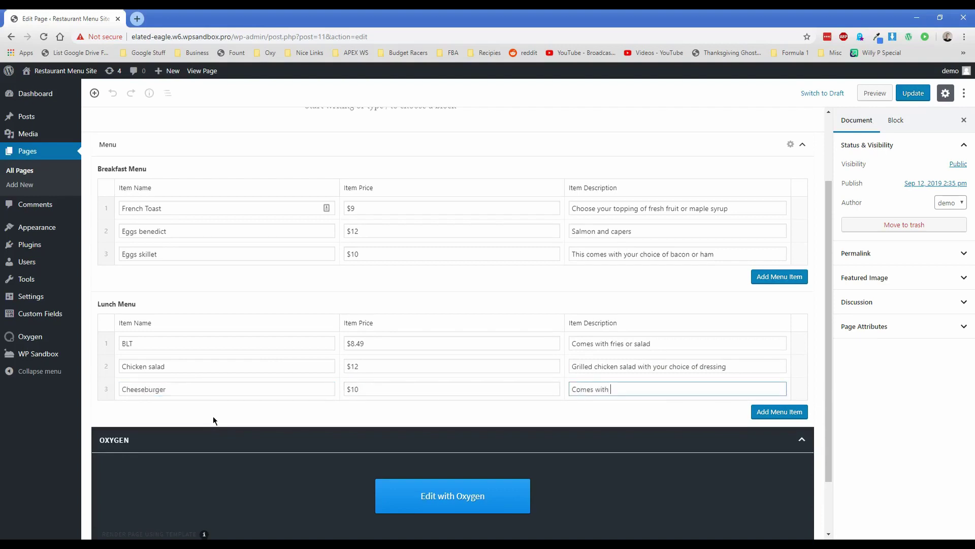
pyautogui.write('steak fries')
pyautogui.scroll(1, 401, 292)
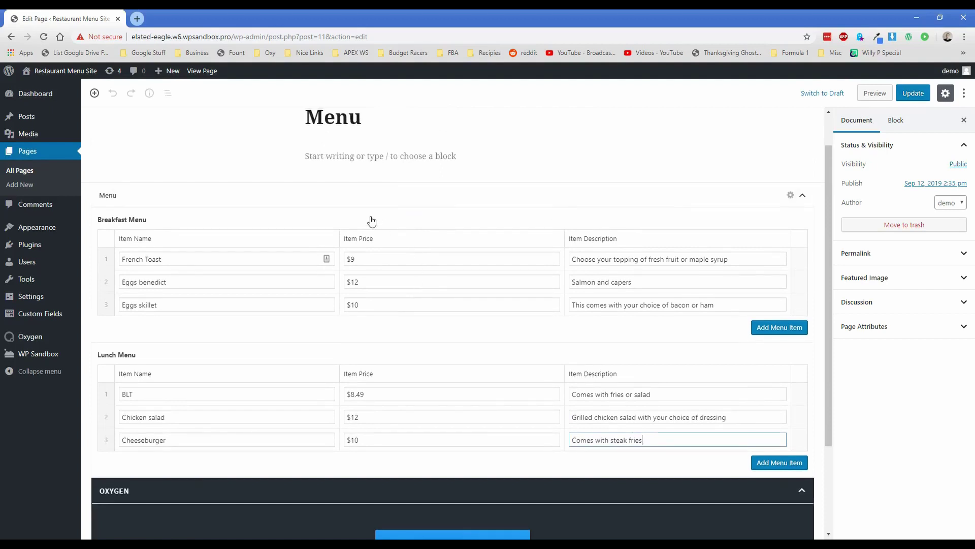
# - Save the Menu page's changes and open it with Edit with Oxygen
pyautogui.click(913, 97)
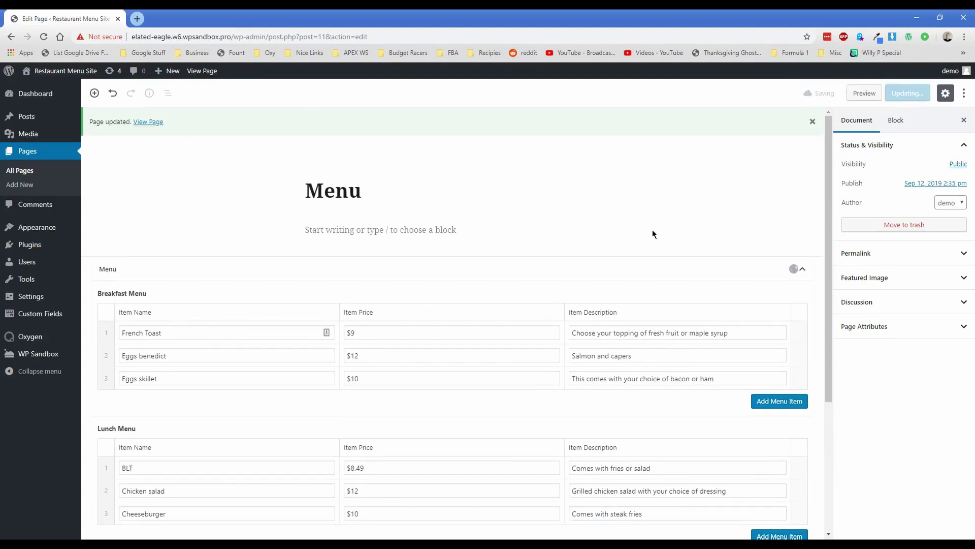
pyautogui.scroll(-4, 391, 361)
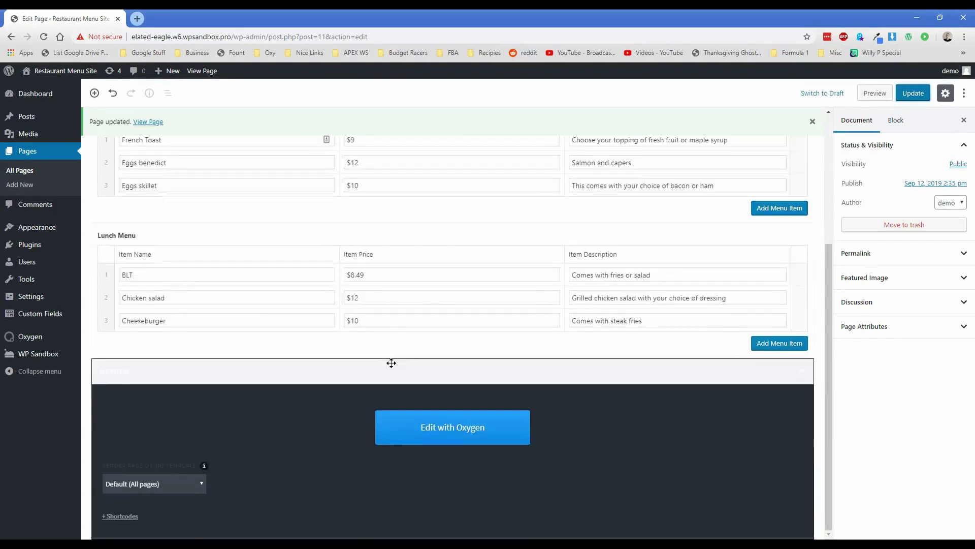
pyautogui.click(418, 441)
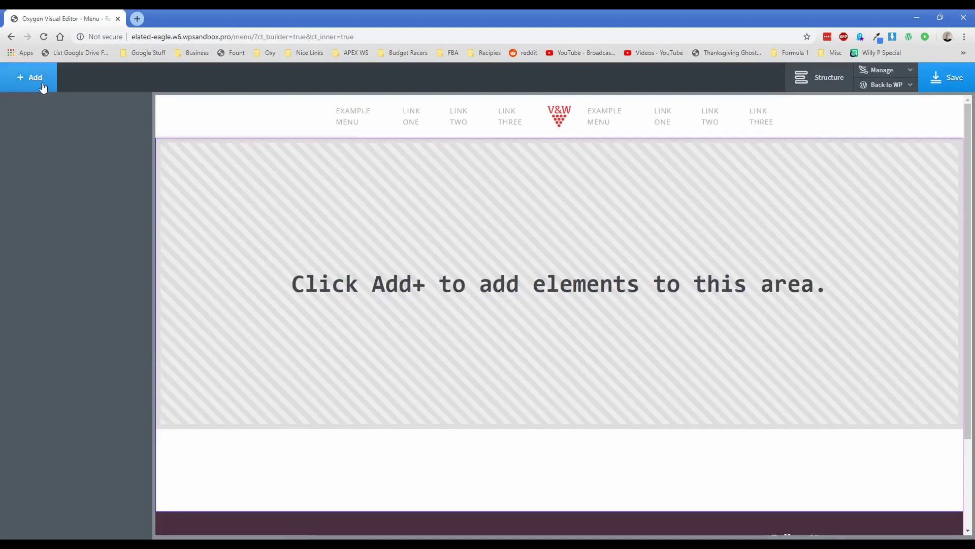
# - Add a section with a 'Breakfast Menu' heading and extra space beneath it
pyautogui.click(44, 85)
pyautogui.click(45, 179)
pyautogui.click(30, 77)
pyautogui.click(39, 249)
pyautogui.doubleClick(368, 191)
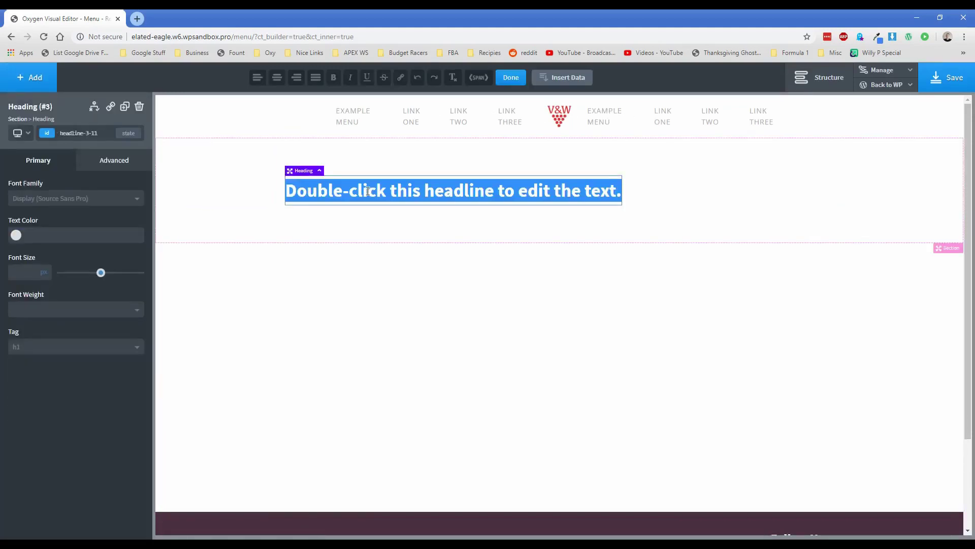
pyautogui.write('Breakfast Menu')
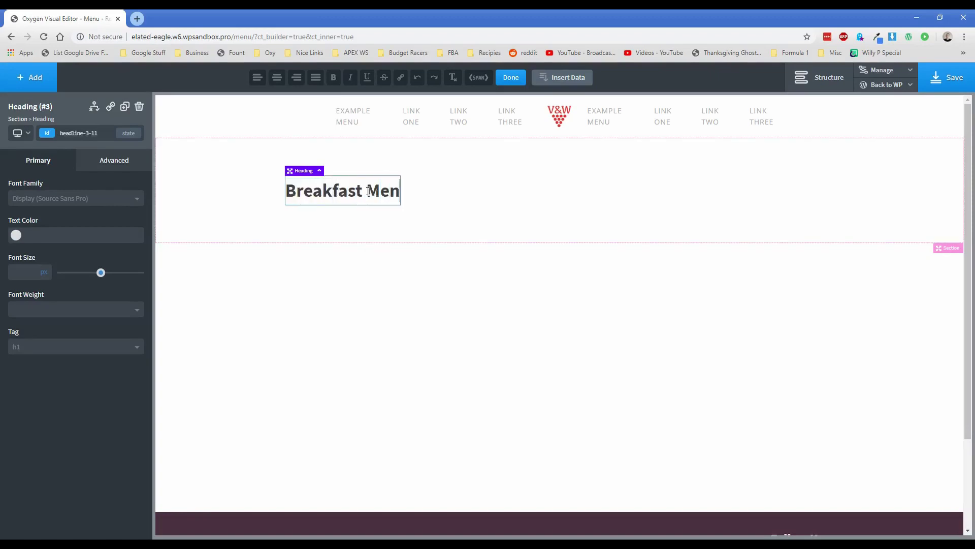
pyautogui.click(442, 191)
pyautogui.click(390, 203)
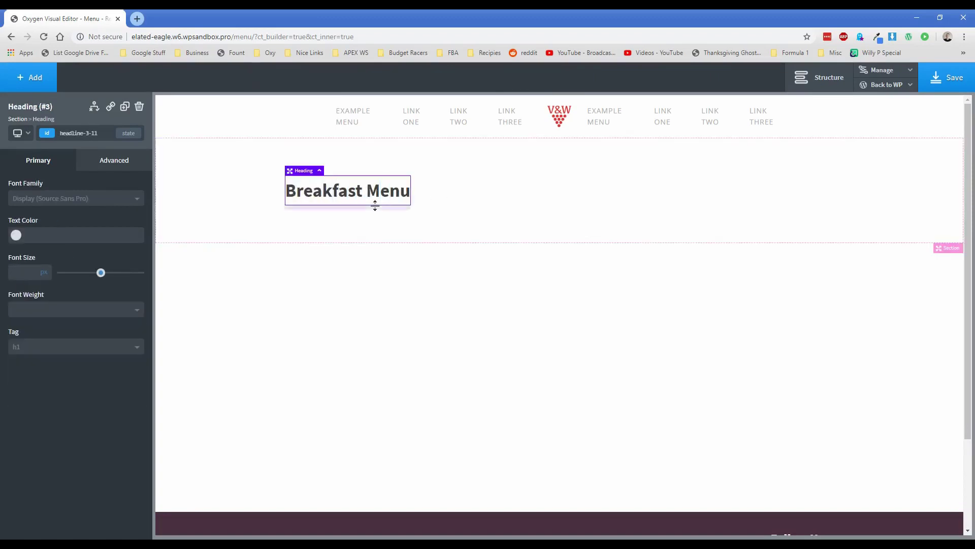
pyautogui.moveTo(374, 207); pyautogui.dragTo(368, 221)
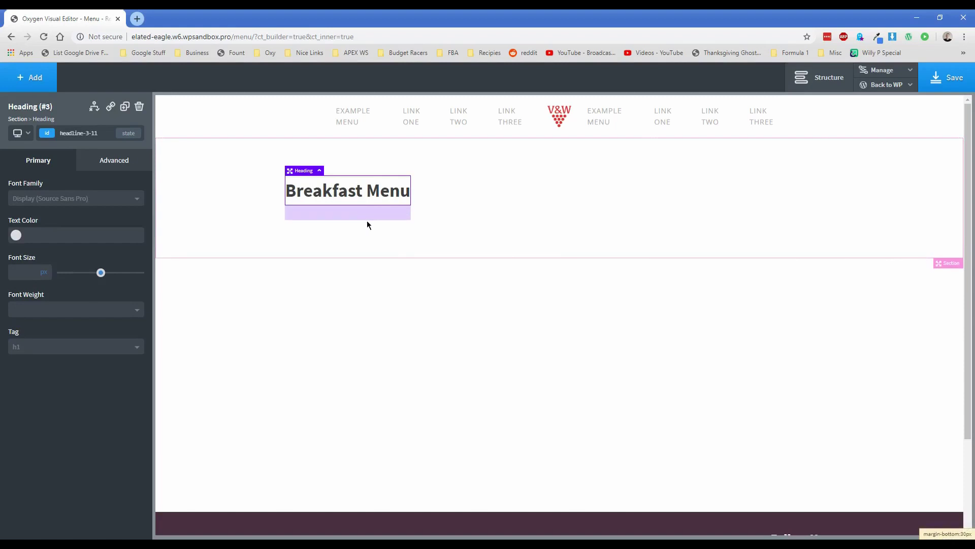
# - Add a Repeater below the heading using the ACF Breakfast Menu repeater as its query
pyautogui.click(33, 79)
pyautogui.scroll(-2, 44, 311)
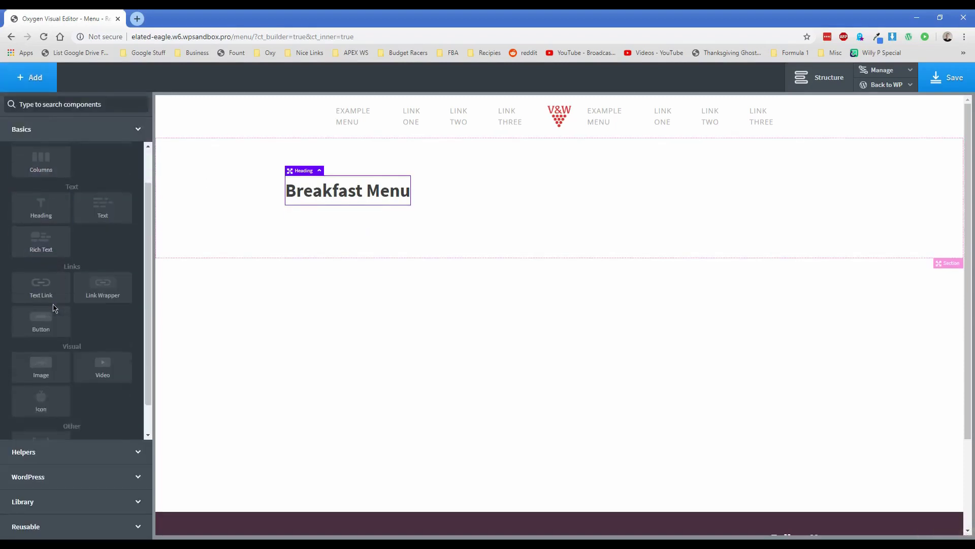
pyautogui.click(41, 454)
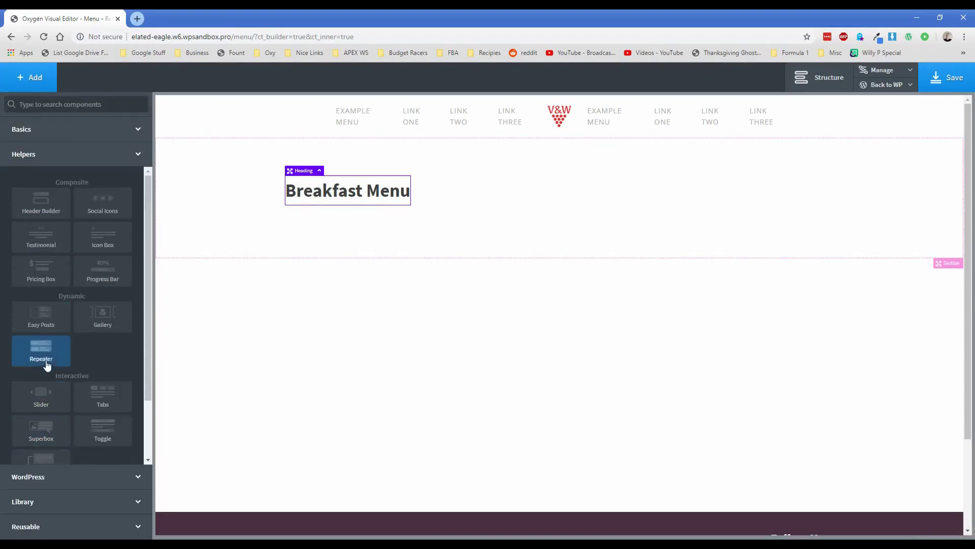
pyautogui.click(48, 359)
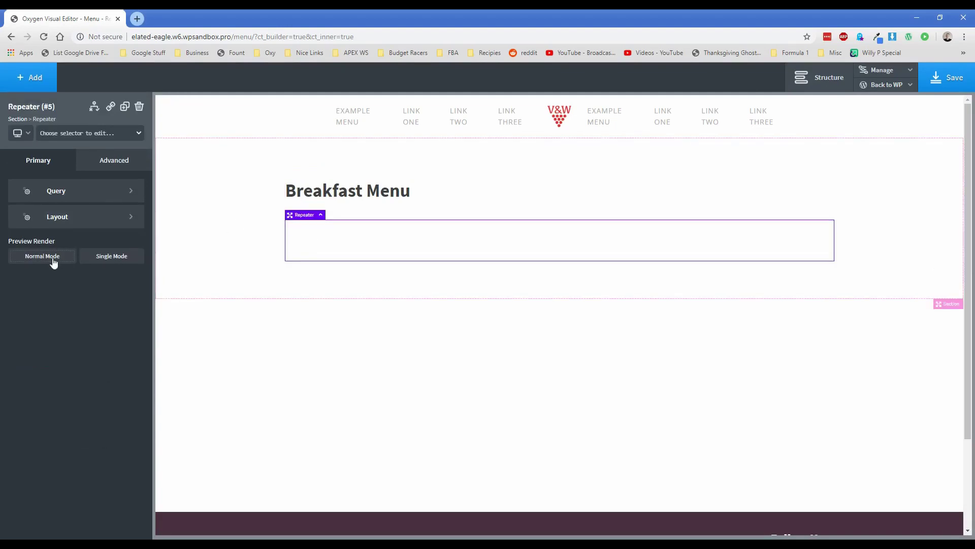
pyautogui.click(60, 197)
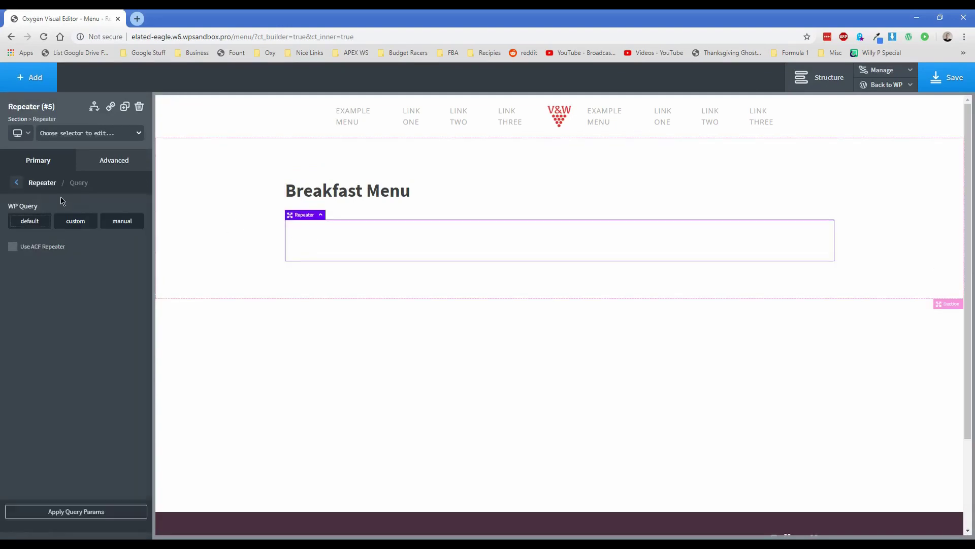
pyautogui.click(33, 247)
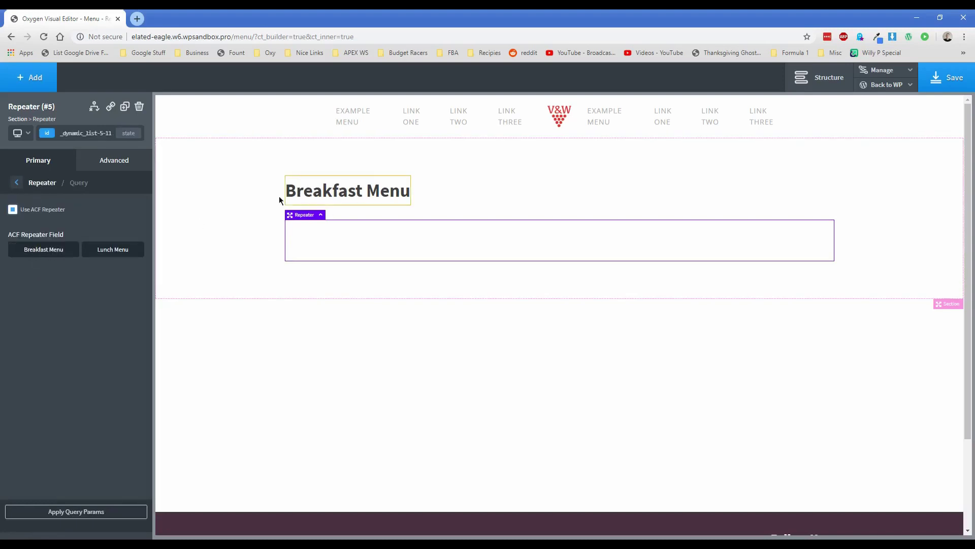
pyautogui.click(45, 254)
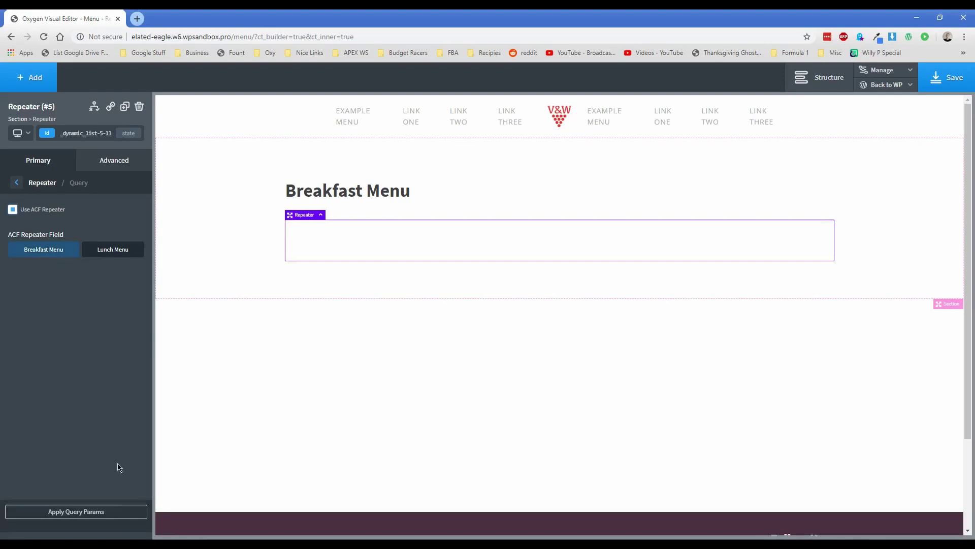
pyautogui.click(114, 516)
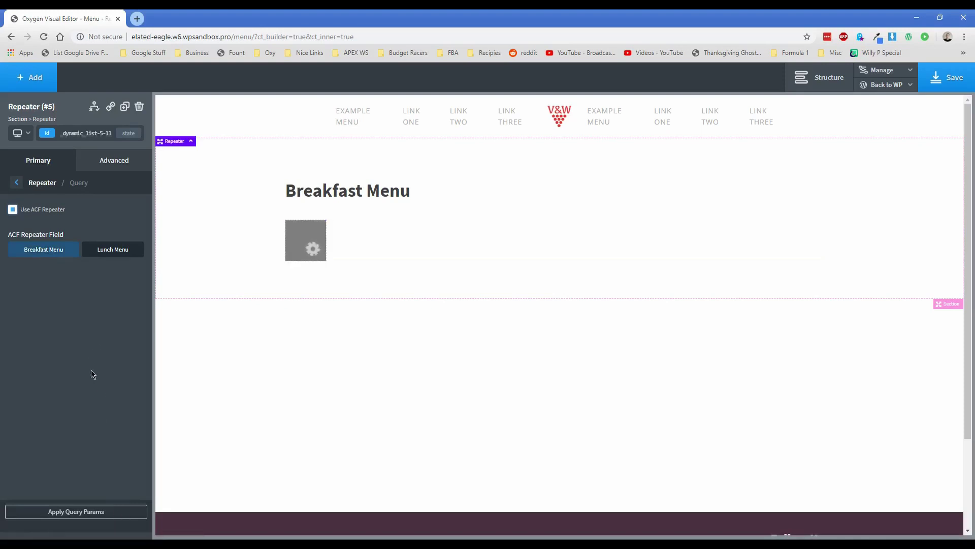
pyautogui.click(42, 168)
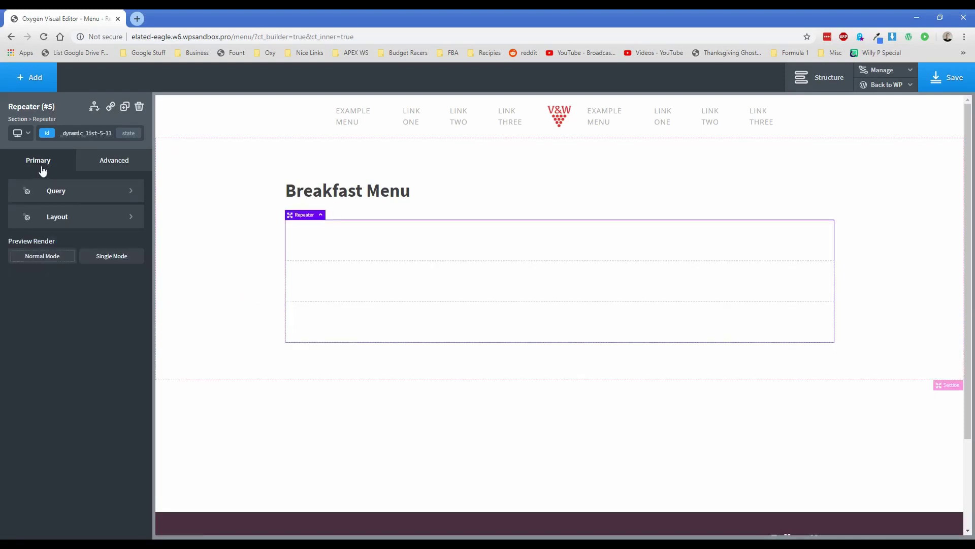
pyautogui.click(320, 239)
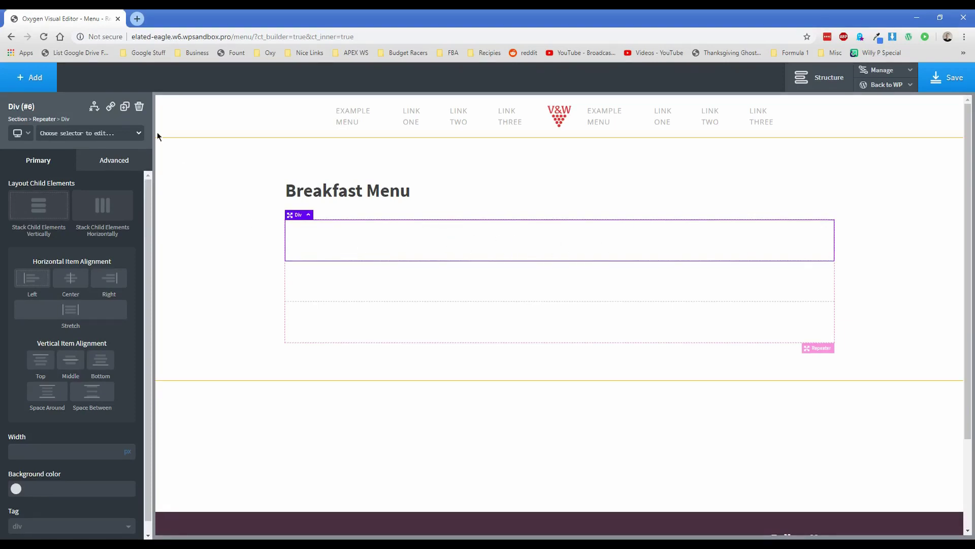
# - Add a heading to the repeater row whose text is the item_name repeater field
pyautogui.click(32, 78)
pyautogui.click(39, 131)
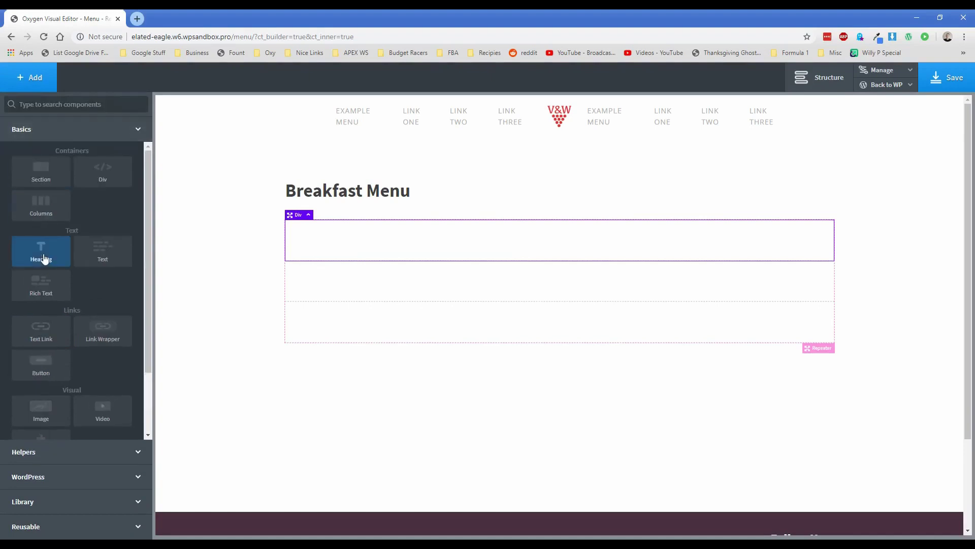
pyautogui.click(41, 255)
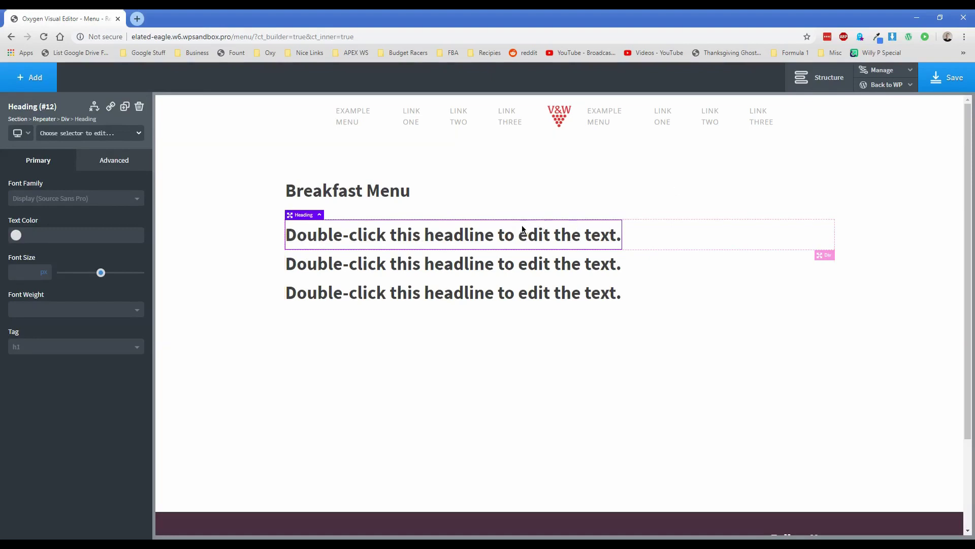
pyautogui.doubleClick(361, 236)
pyautogui.tripleClick(369, 234)
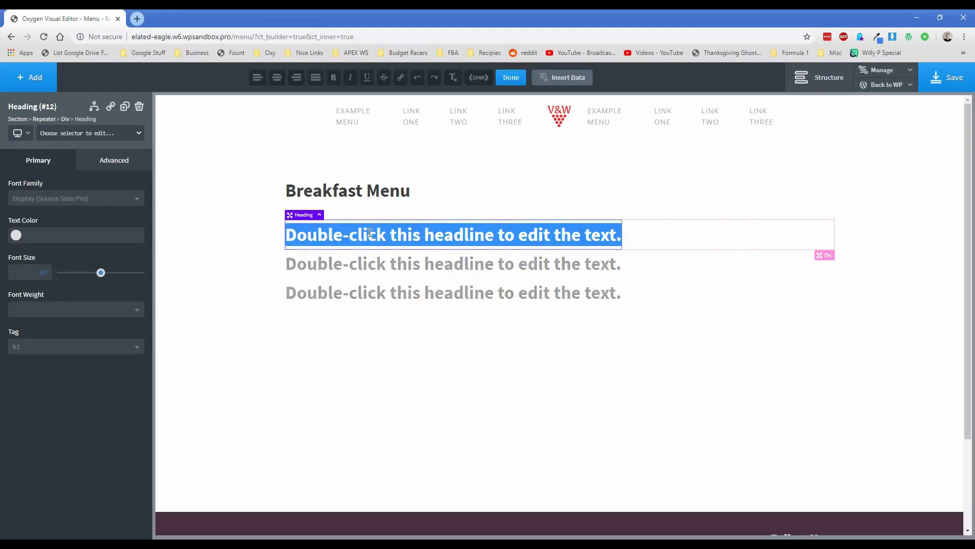
pyautogui.click(562, 80)
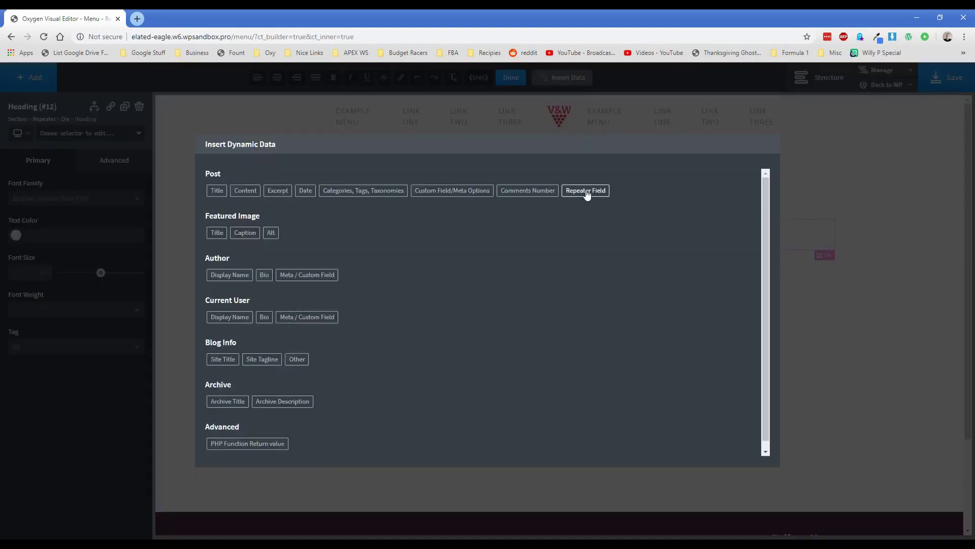
pyautogui.click(586, 191)
pyautogui.click(297, 204)
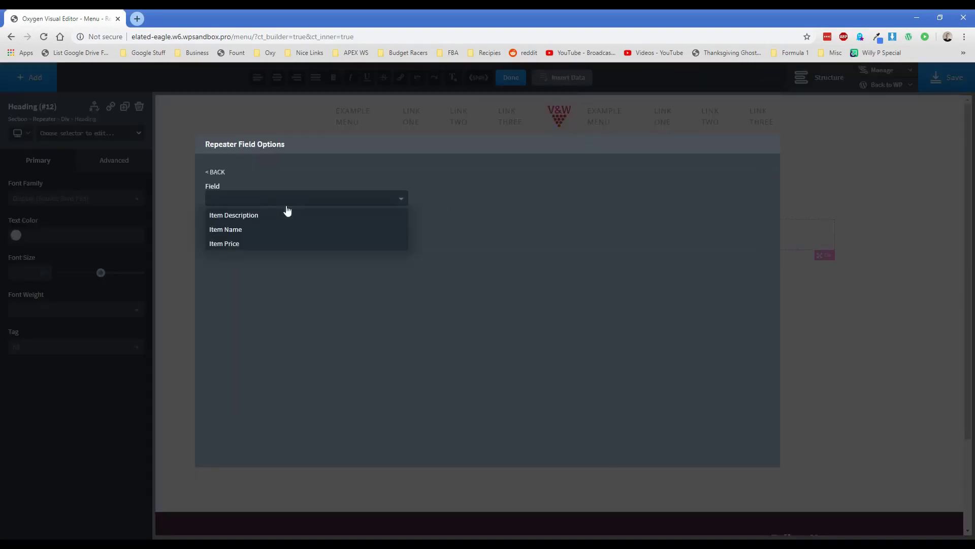
pyautogui.click(235, 228)
pyautogui.click(234, 233)
pyautogui.click(231, 235)
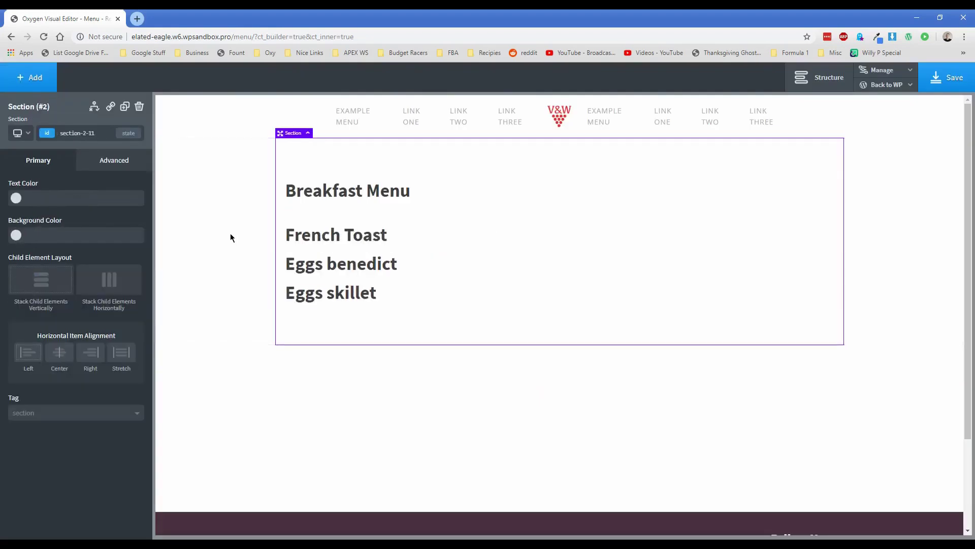
pyautogui.click(374, 244)
# - Add a text block to the item row bound to the Item Description repeater field
pyautogui.click(406, 238)
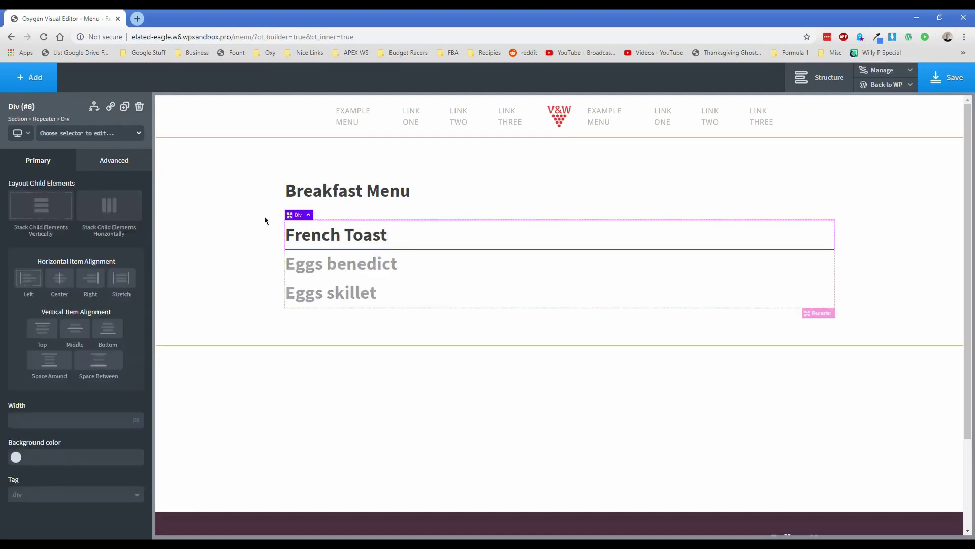
pyautogui.click(32, 77)
pyautogui.click(102, 252)
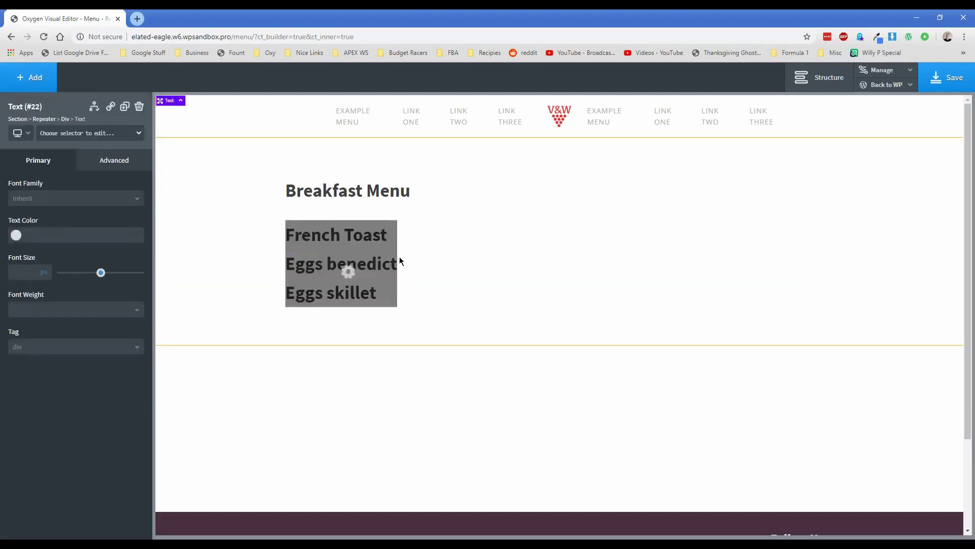
pyautogui.doubleClick(396, 256)
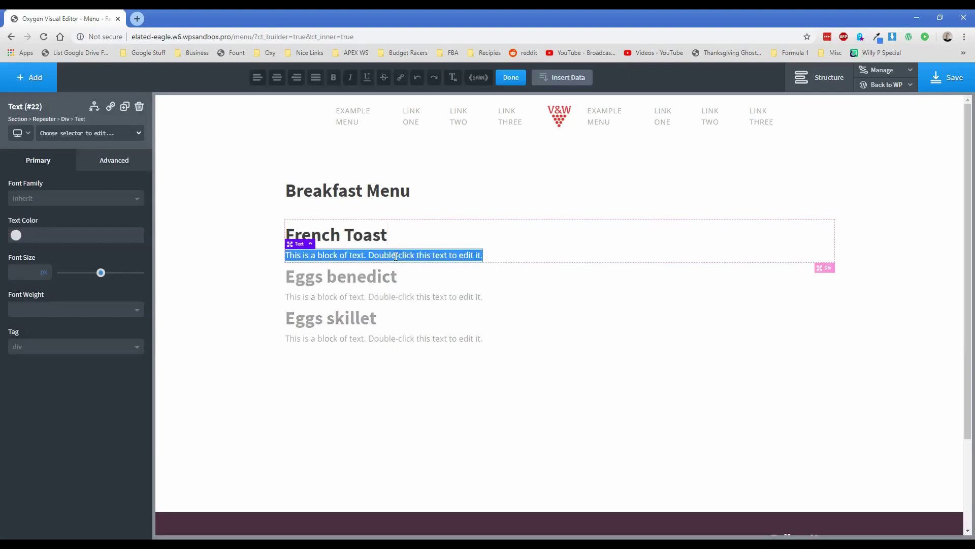
pyautogui.click(556, 79)
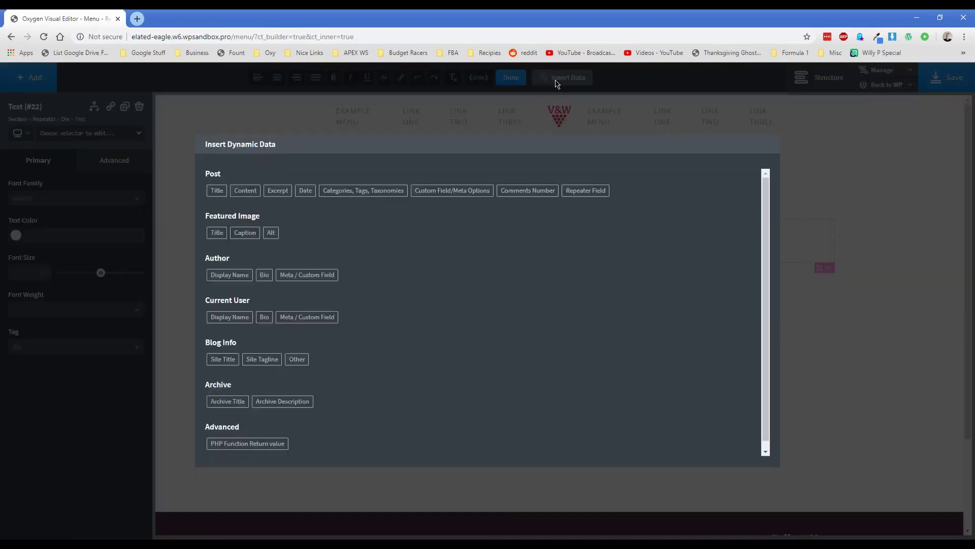
pyautogui.click(586, 190)
pyautogui.click(295, 200)
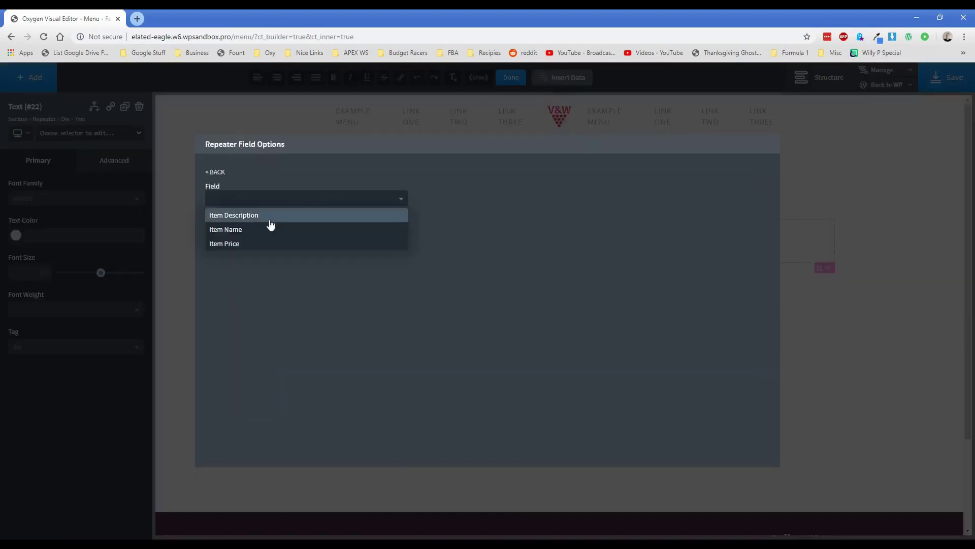
pyautogui.click(242, 219)
pyautogui.click(231, 226)
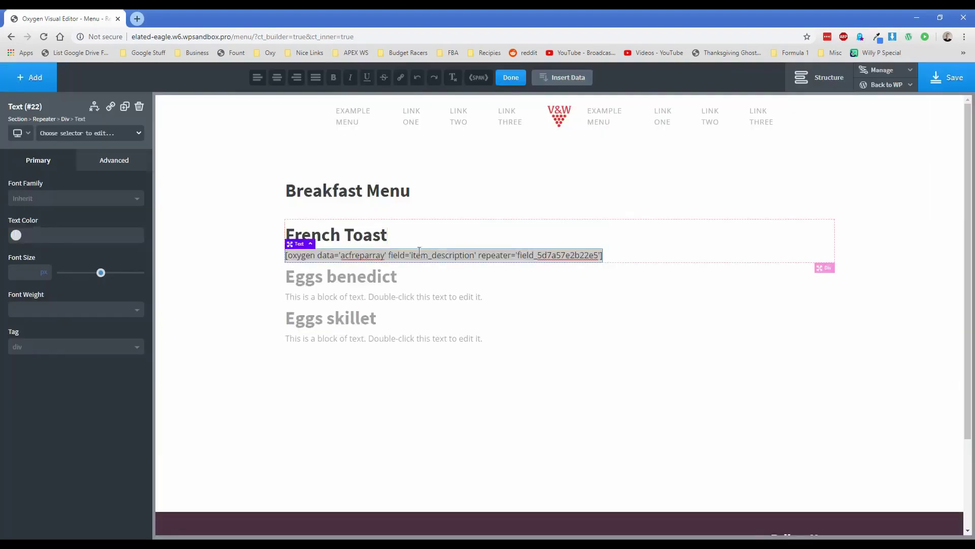
pyautogui.click(623, 255)
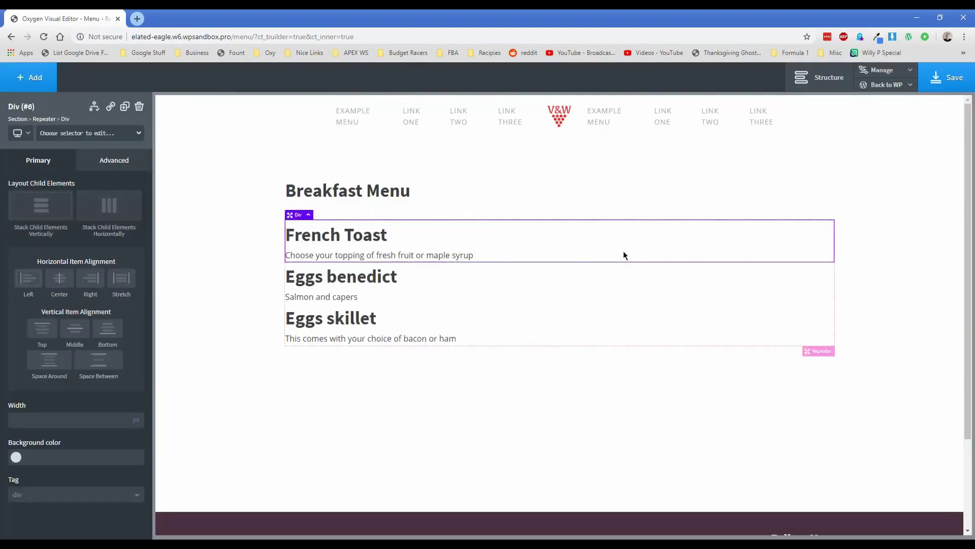
pyautogui.click(413, 255)
# - Add a heading to the item row bound to the Item Price repeater field
pyautogui.click(31, 78)
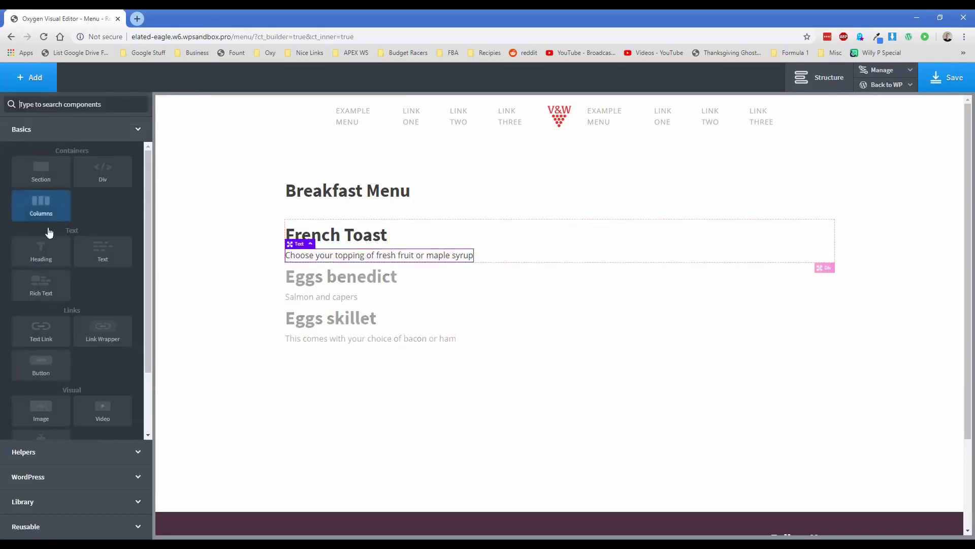
pyautogui.click(40, 260)
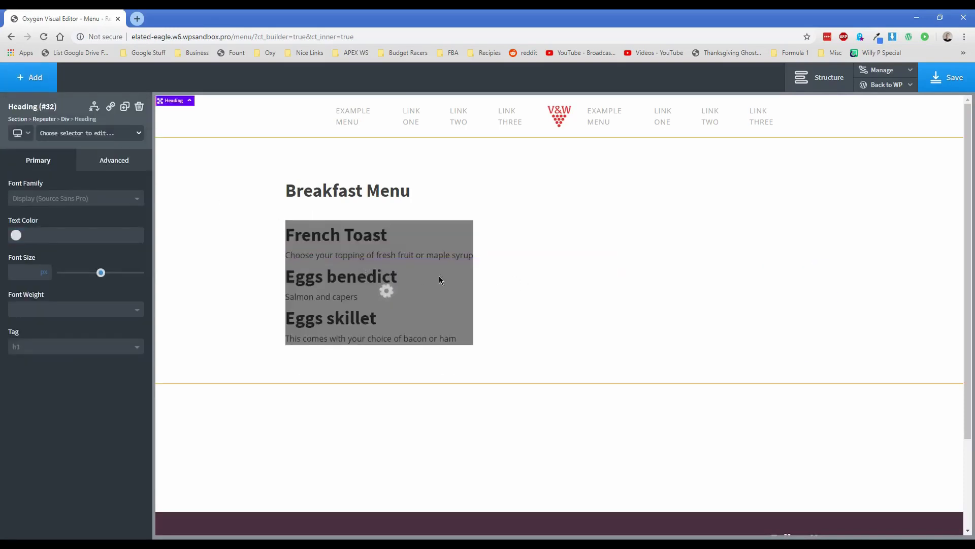
pyautogui.doubleClick(366, 276)
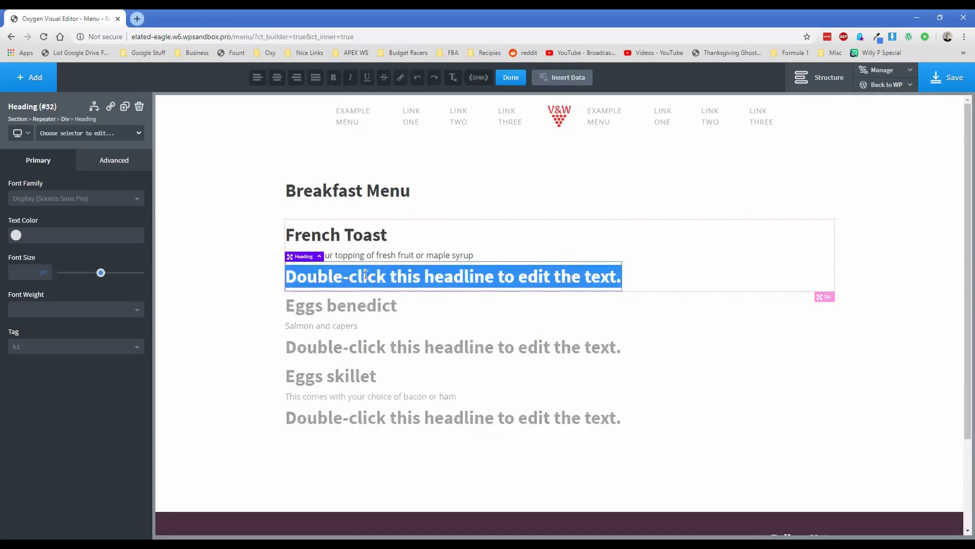
pyautogui.click(562, 79)
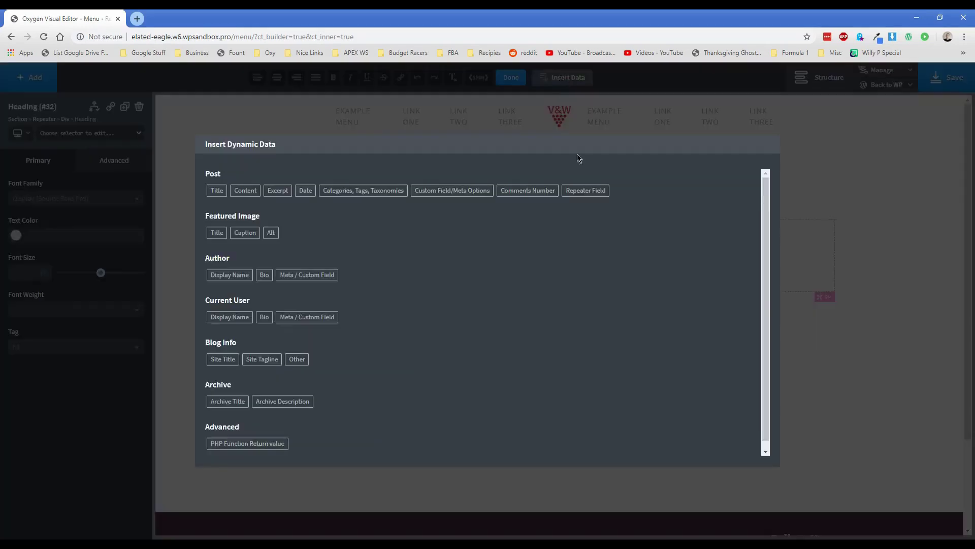
pyautogui.click(586, 191)
pyautogui.click(309, 203)
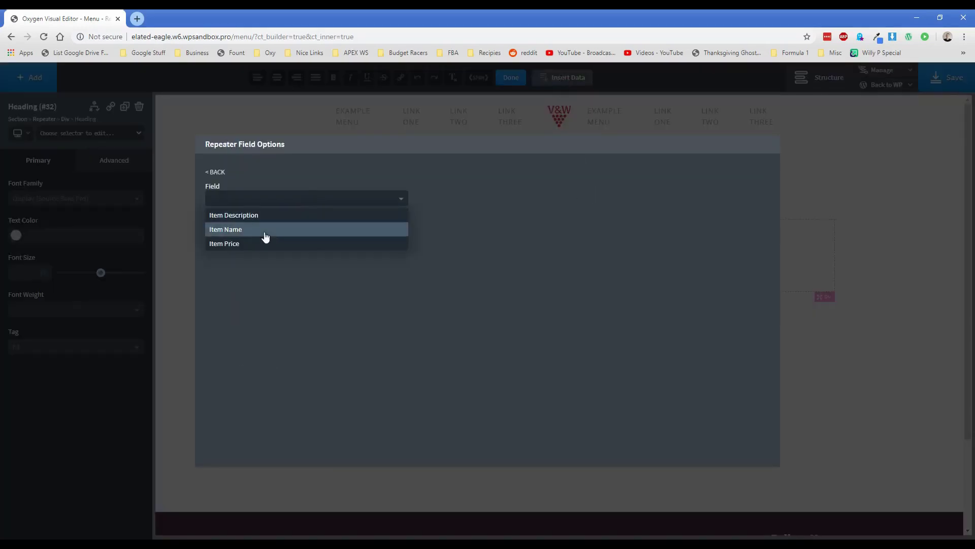
pyautogui.click(235, 244)
pyautogui.click(228, 236)
pyautogui.click(687, 251)
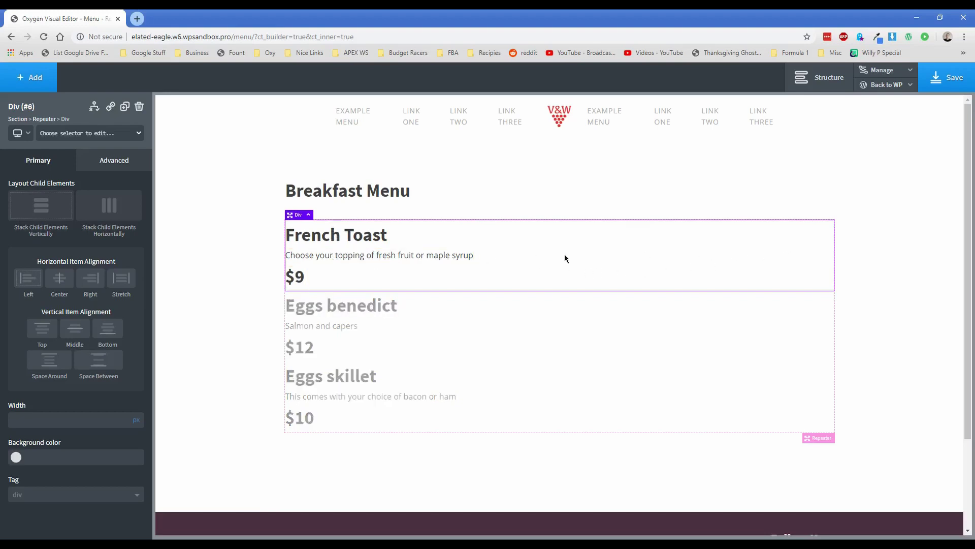
# - Stack the item row's children horizontally, vertically middle-aligned with space-between spacing
pyautogui.click(120, 210)
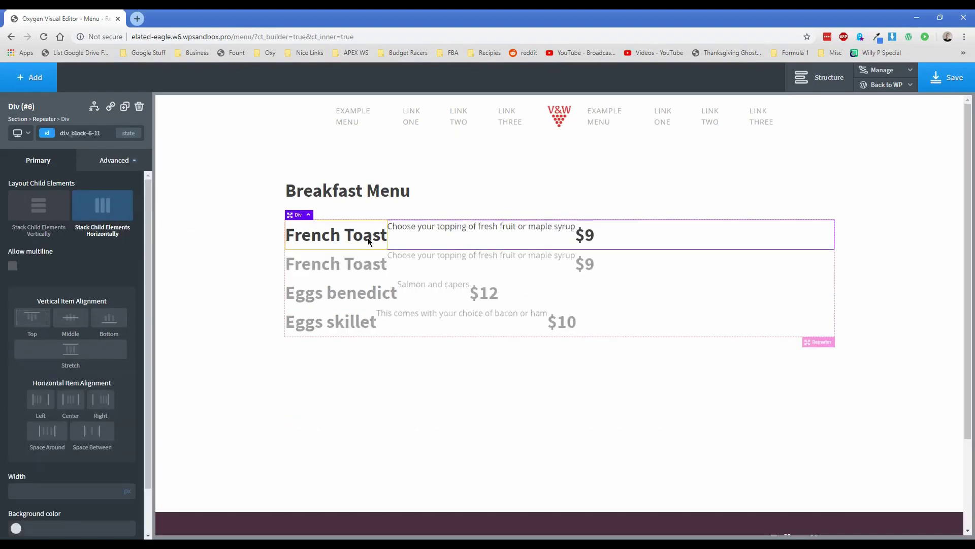
pyautogui.click(71, 320)
pyautogui.click(92, 434)
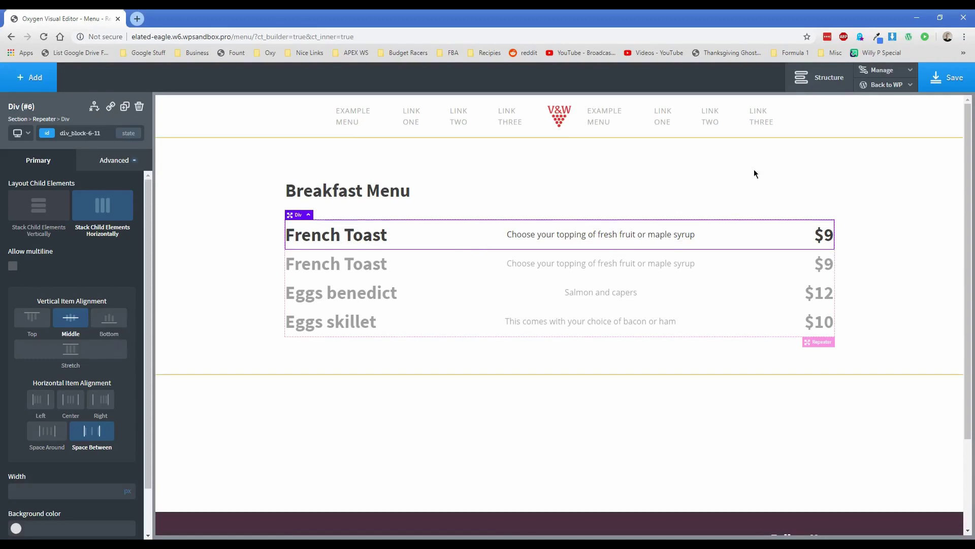
pyautogui.click(827, 83)
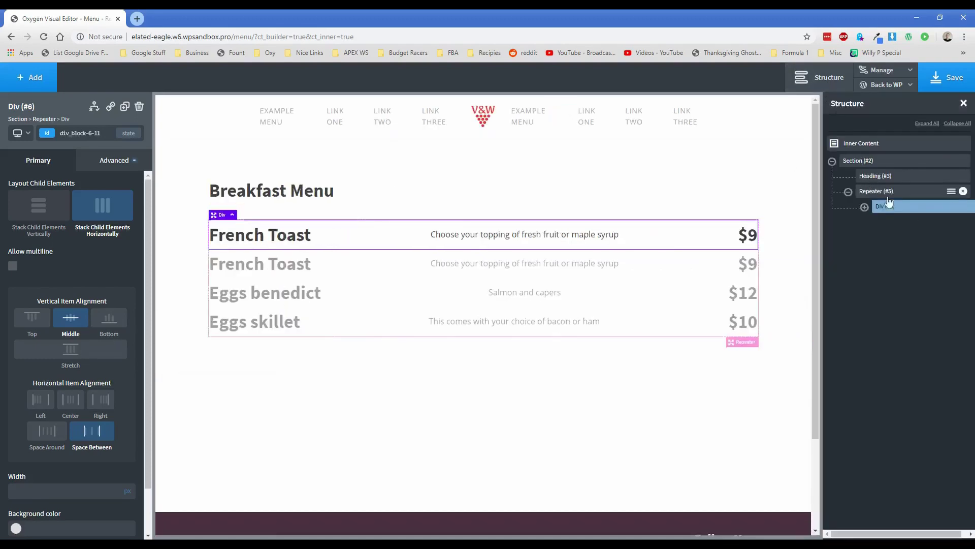
pyautogui.click(865, 207)
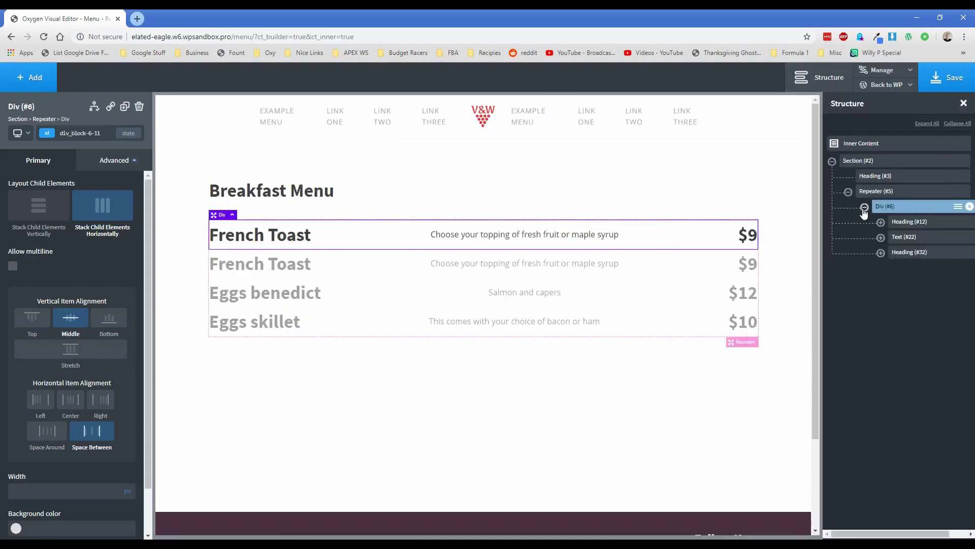
# - Wrap the name heading and description in a new div set to 50% width
pyautogui.click(909, 222)
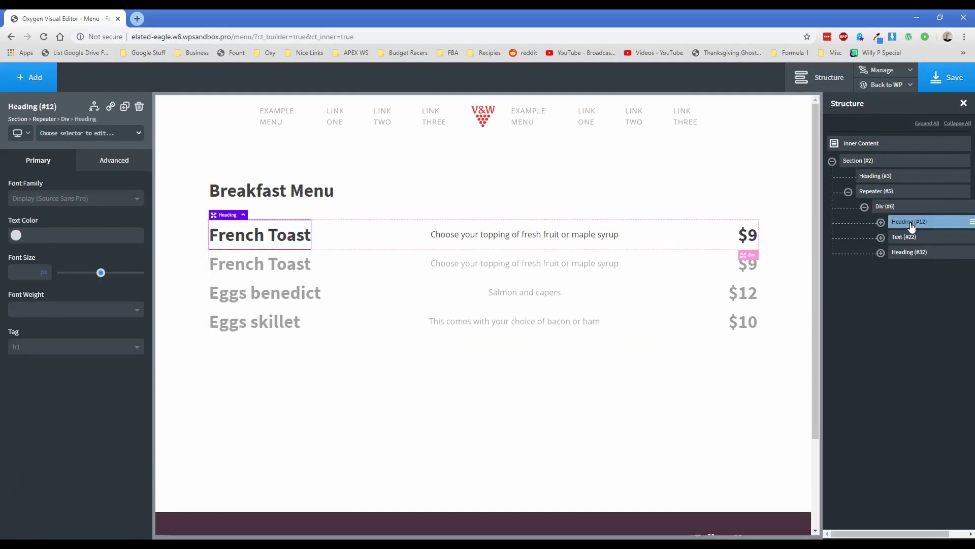
pyautogui.click(971, 222)
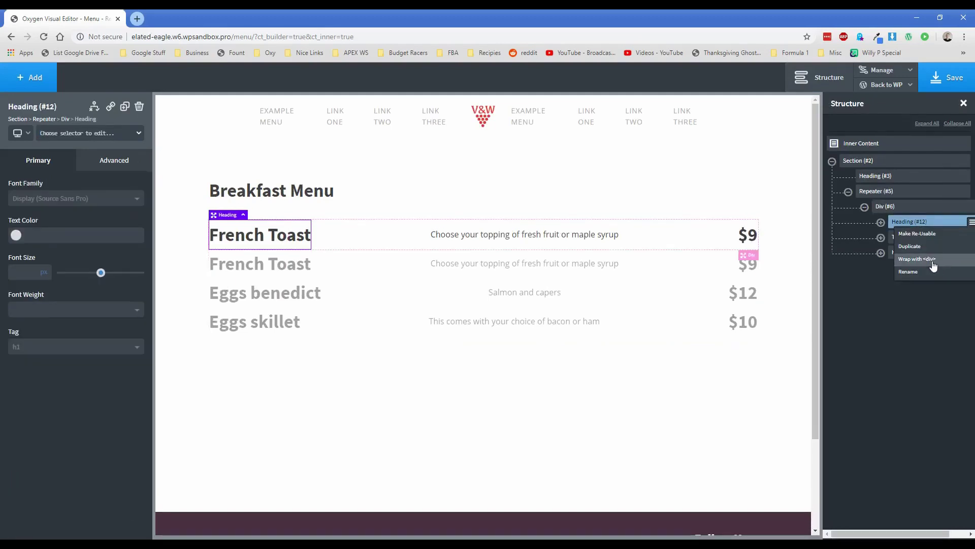
pyautogui.click(917, 259)
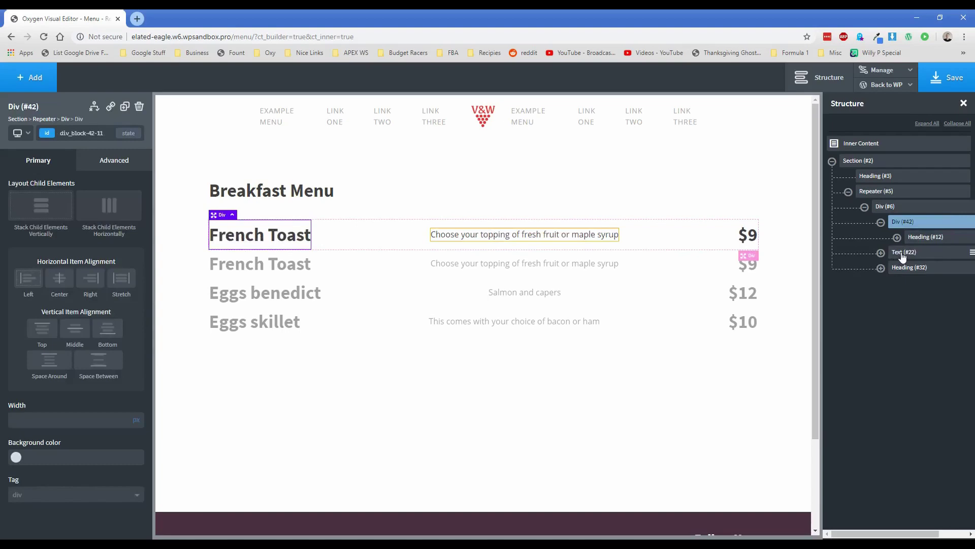
pyautogui.moveTo(908, 256); pyautogui.dragTo(917, 256)
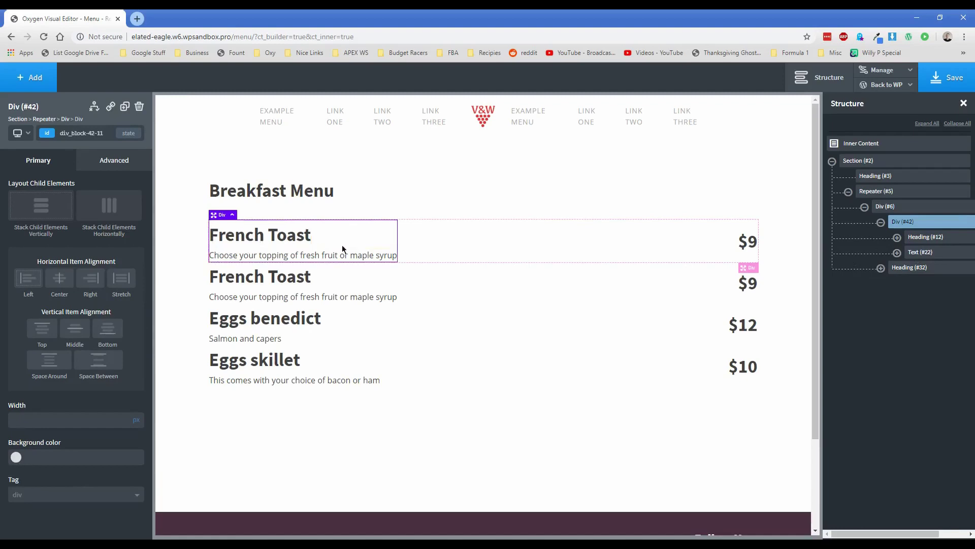
pyautogui.click(910, 270)
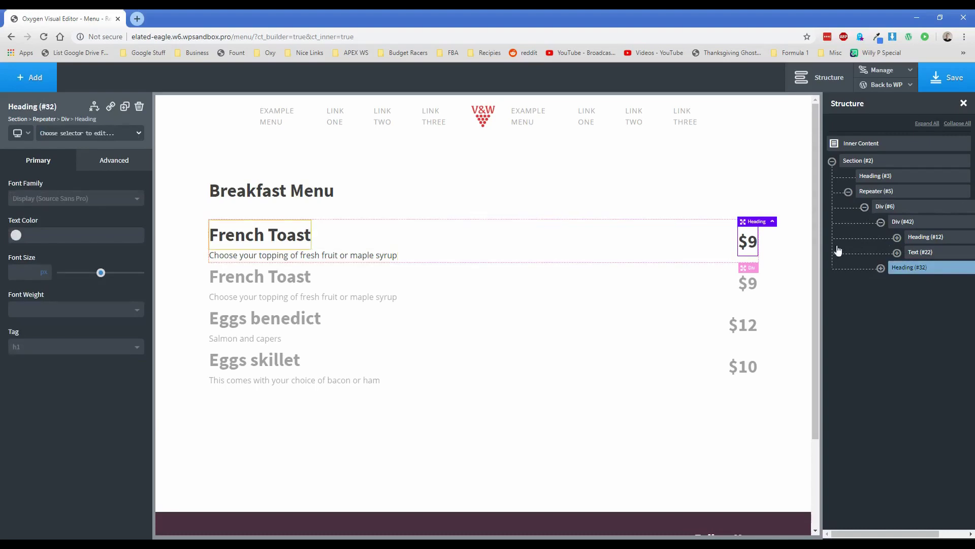
pyautogui.click(357, 239)
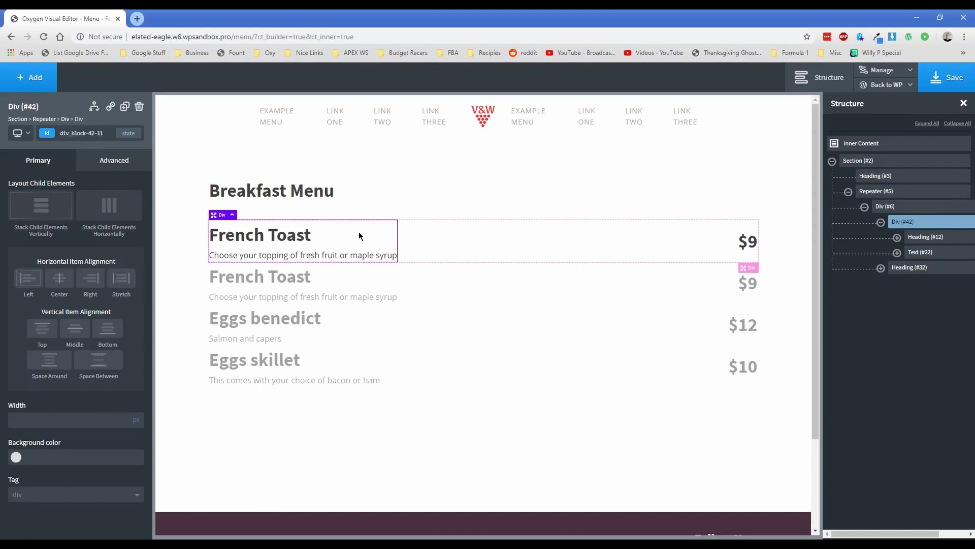
pyautogui.click(136, 413)
pyautogui.click(106, 419)
pyautogui.write('50')
pyautogui.click(551, 239)
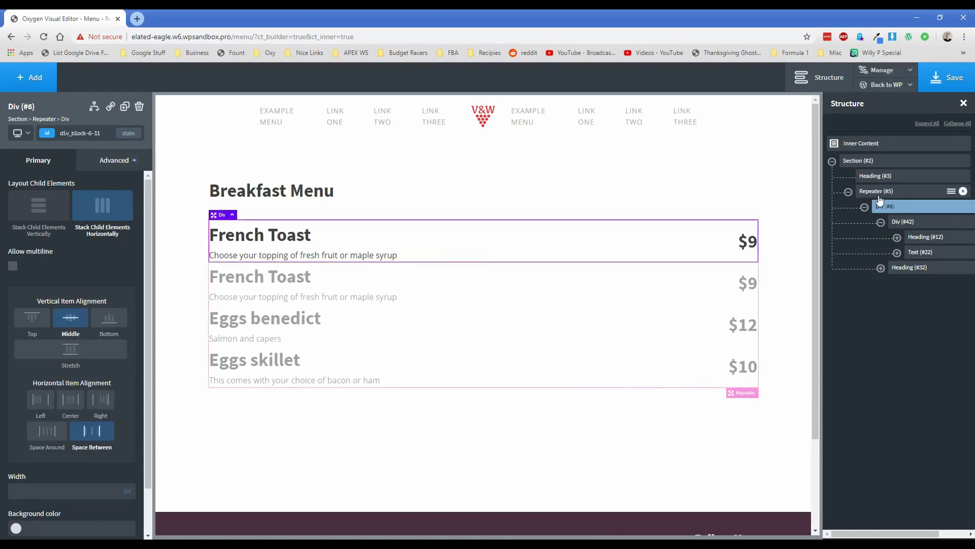
# - Give the menu row 25 px padding on all sides
pyautogui.click(865, 207)
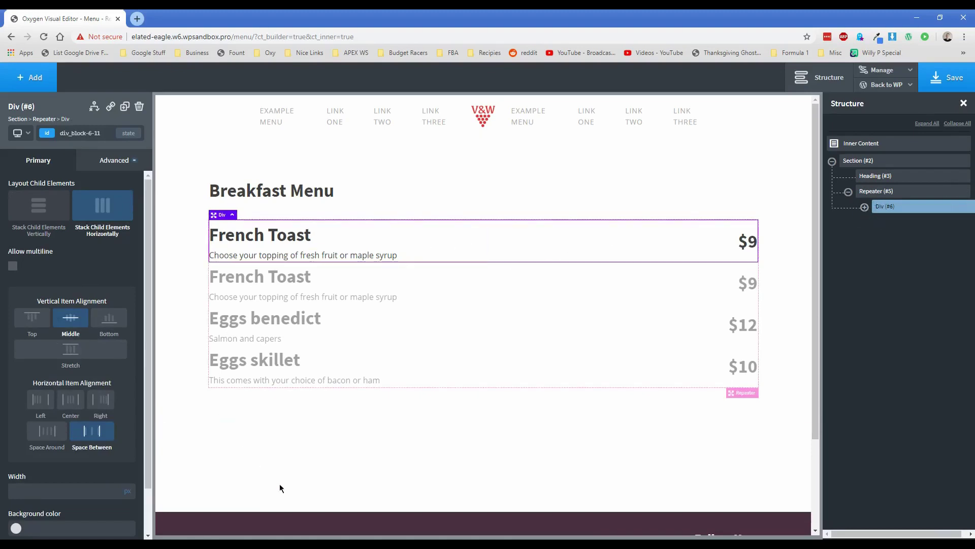
pyautogui.click(108, 163)
pyautogui.click(76, 216)
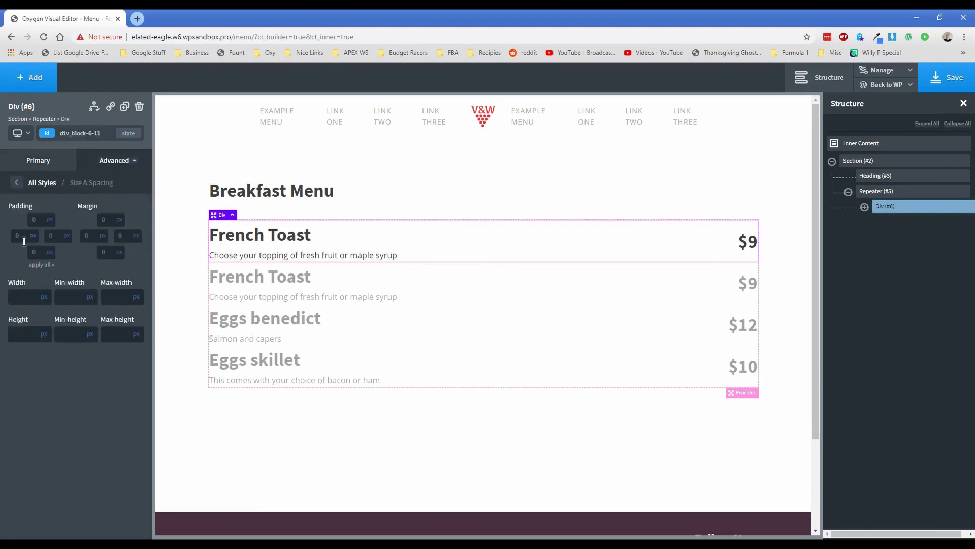
pyautogui.click(24, 238)
pyautogui.write('25')
pyautogui.click(41, 264)
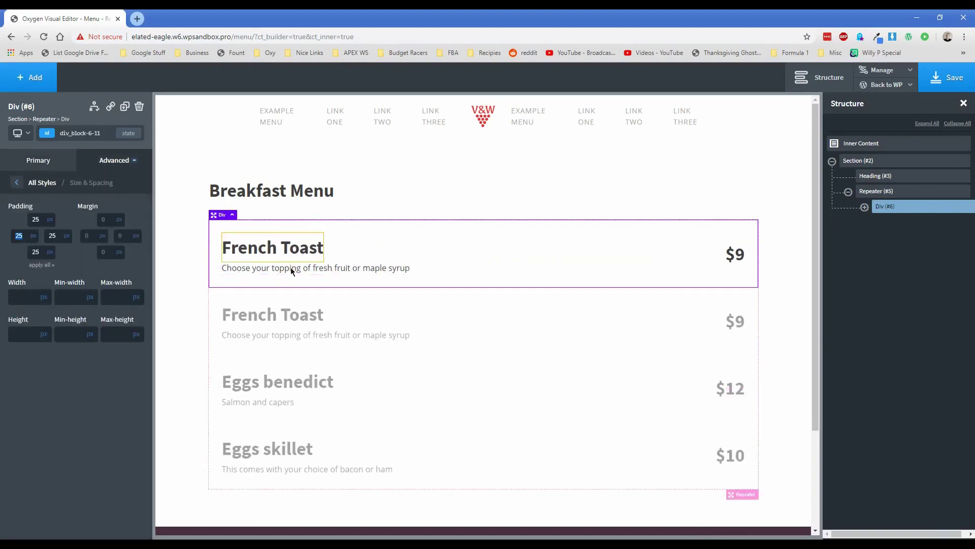
# - Add a 1 px solid #eaeaea bottom border to the menu row
pyautogui.click(107, 163)
pyautogui.click(74, 288)
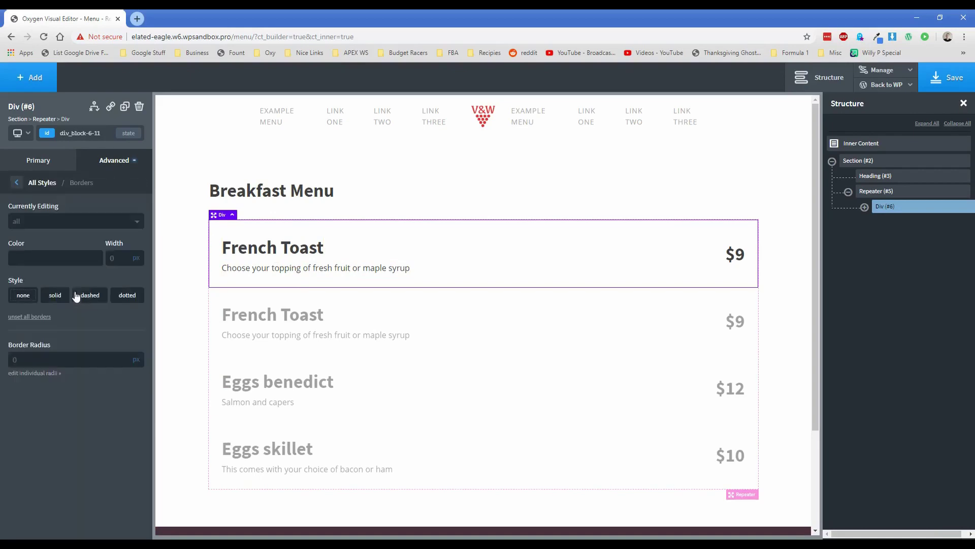
pyautogui.click(55, 226)
pyautogui.click(39, 278)
pyautogui.click(43, 256)
pyautogui.write('eaeaea')
pyautogui.click(55, 295)
pyautogui.click(113, 258)
pyautogui.write('1')
pyautogui.click(191, 233)
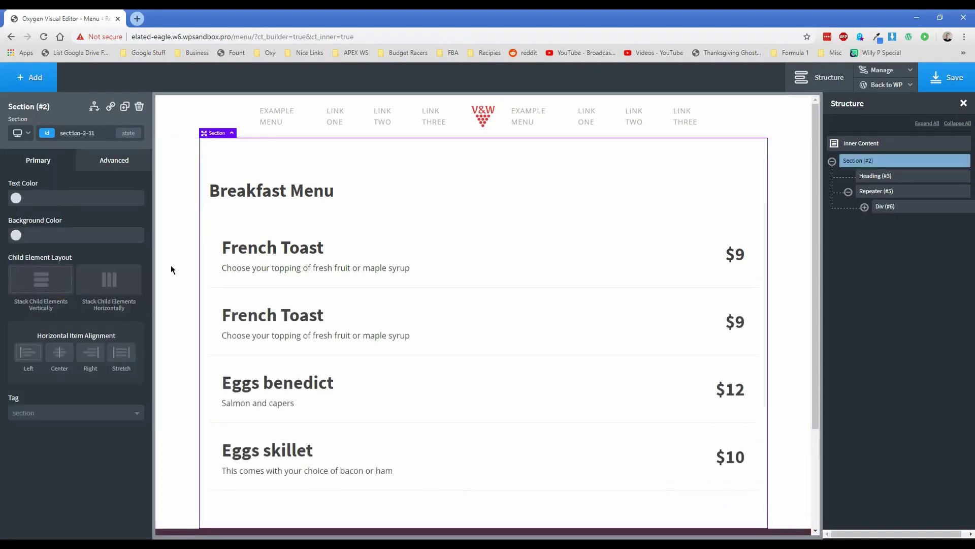
pyautogui.scroll(-1, 171, 266)
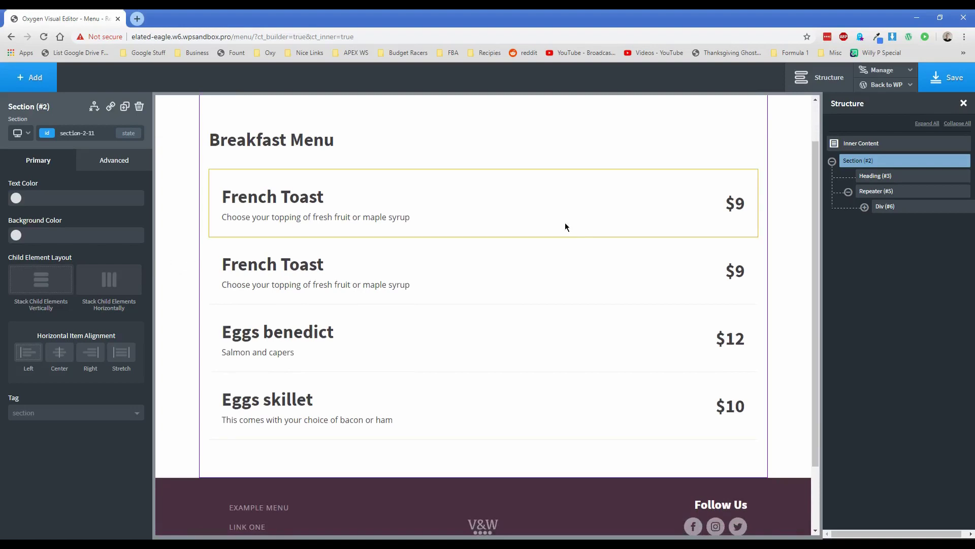
# - Duplicate the Breakfast menu section and retitle the copy 'Lunch'
pyautogui.scroll(1, 509, 243)
pyautogui.click(832, 161)
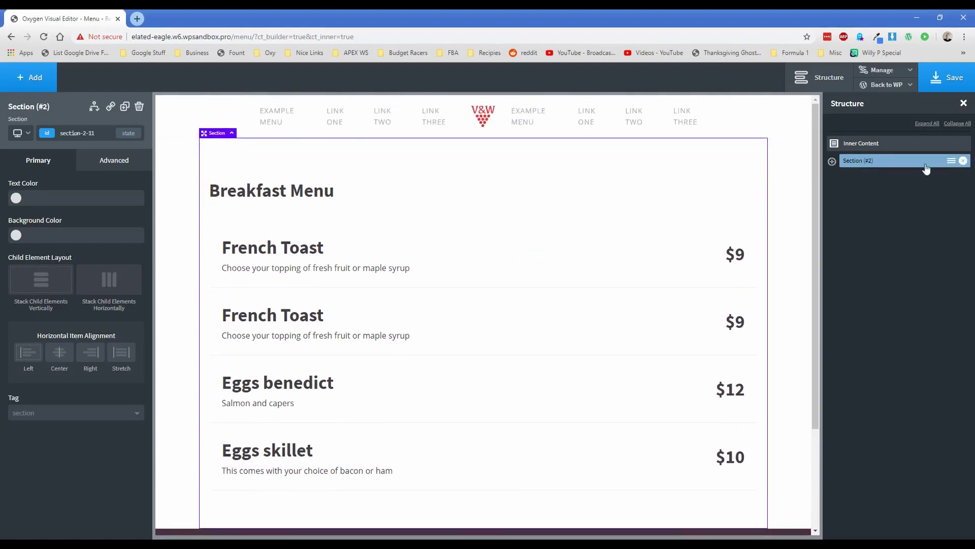
pyautogui.click(951, 161)
pyautogui.click(902, 188)
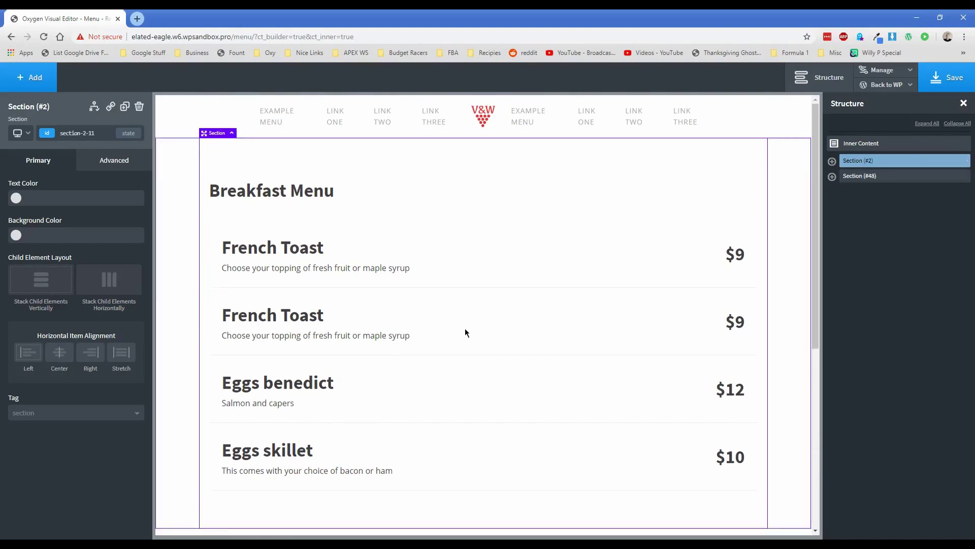
pyautogui.click(268, 329)
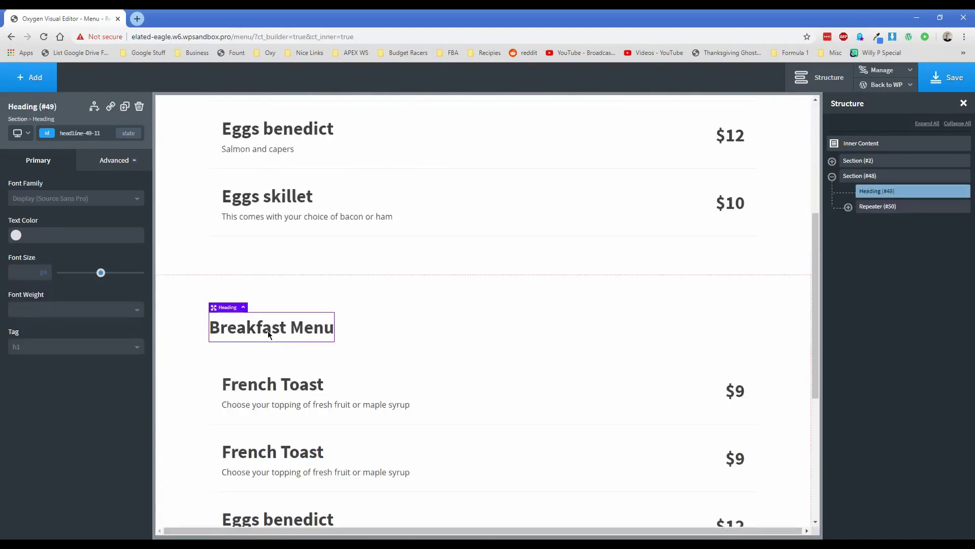
pyautogui.click(264, 329)
pyautogui.doubleClick(264, 331)
pyautogui.write('Lunch')
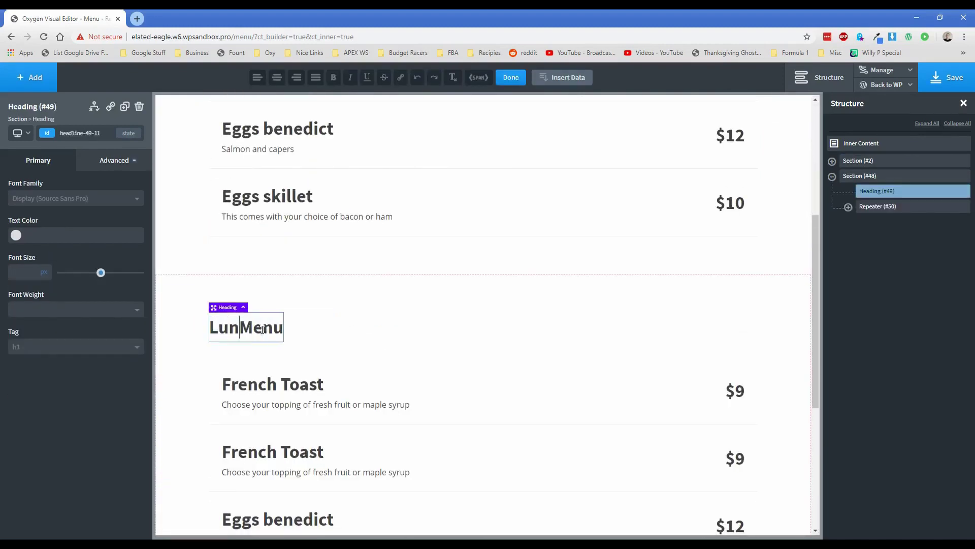
pyautogui.click(355, 367)
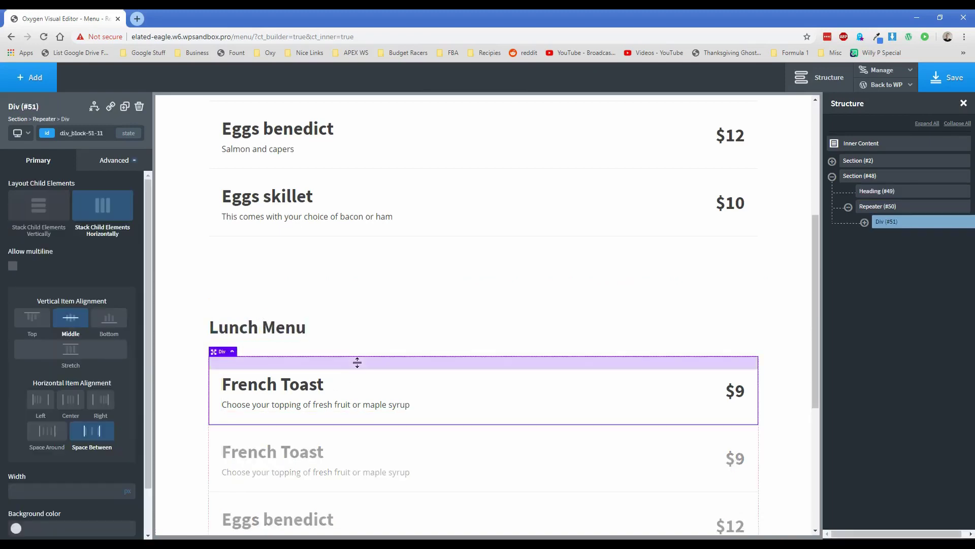
# - Point the copied repeater's query at the Lunch Menu ACF field and save the design
pyautogui.click(40, 121)
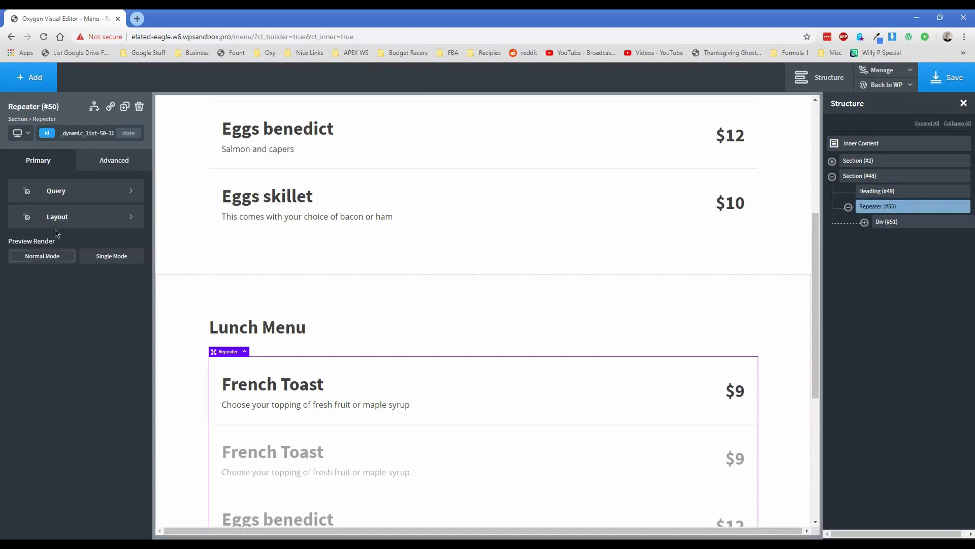
pyautogui.click(61, 191)
pyautogui.click(122, 252)
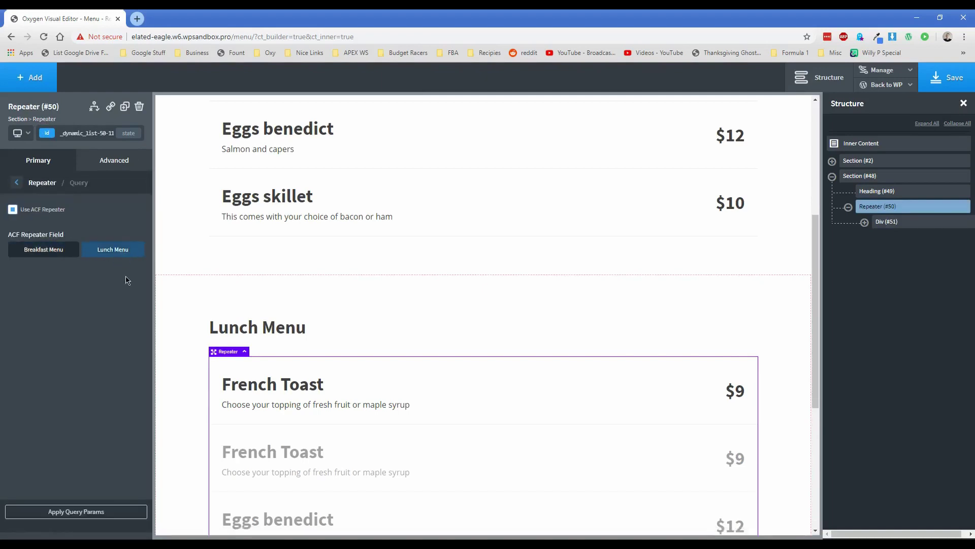
pyautogui.click(107, 512)
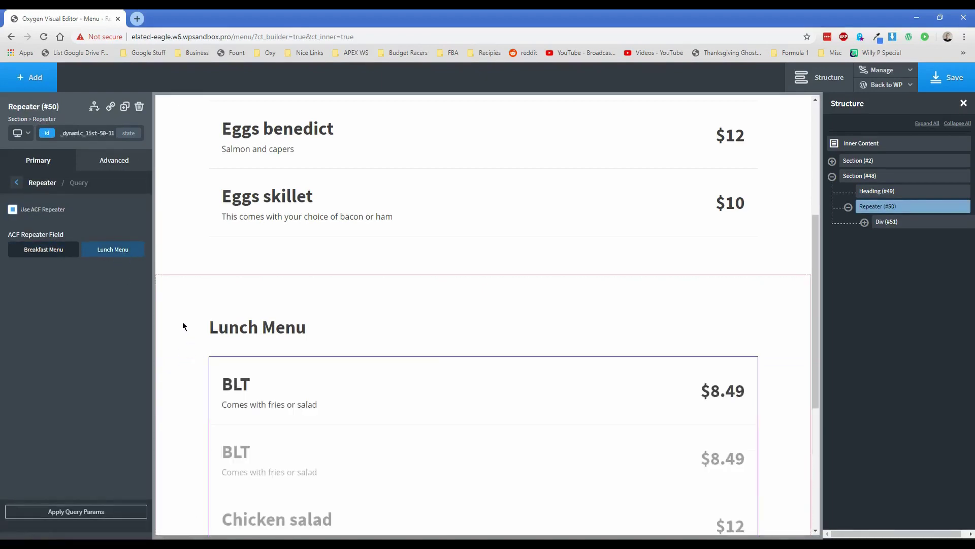
pyautogui.scroll(-3, 181, 322)
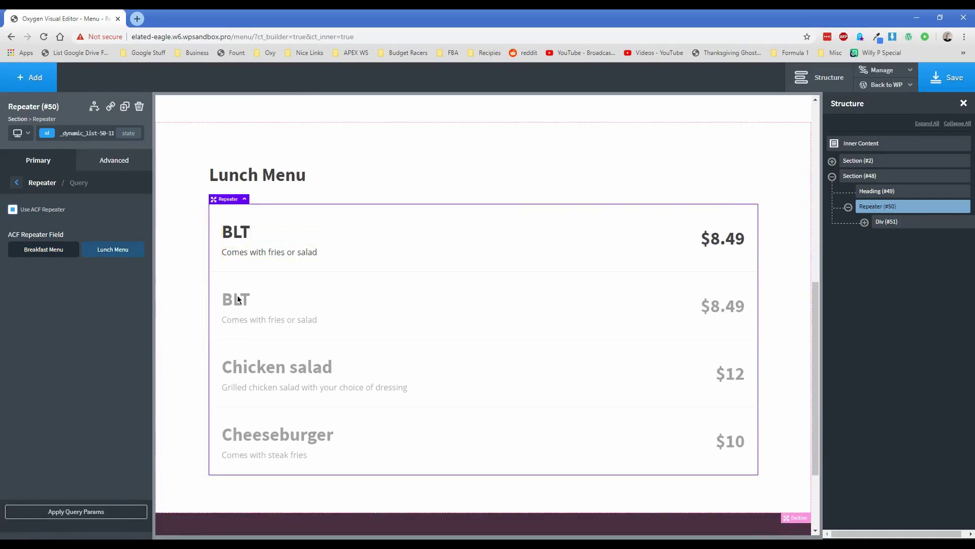
pyautogui.scroll(7, 241, 282)
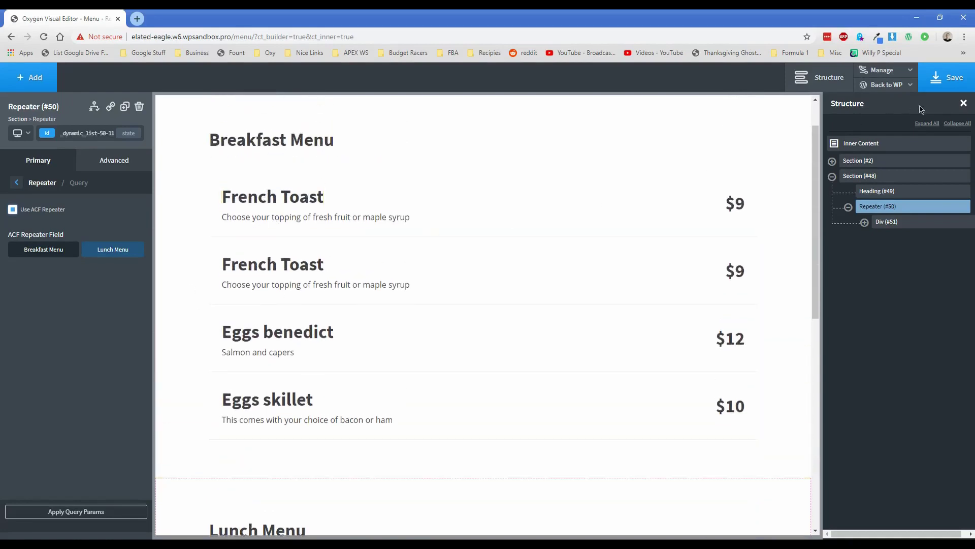
pyautogui.click(949, 84)
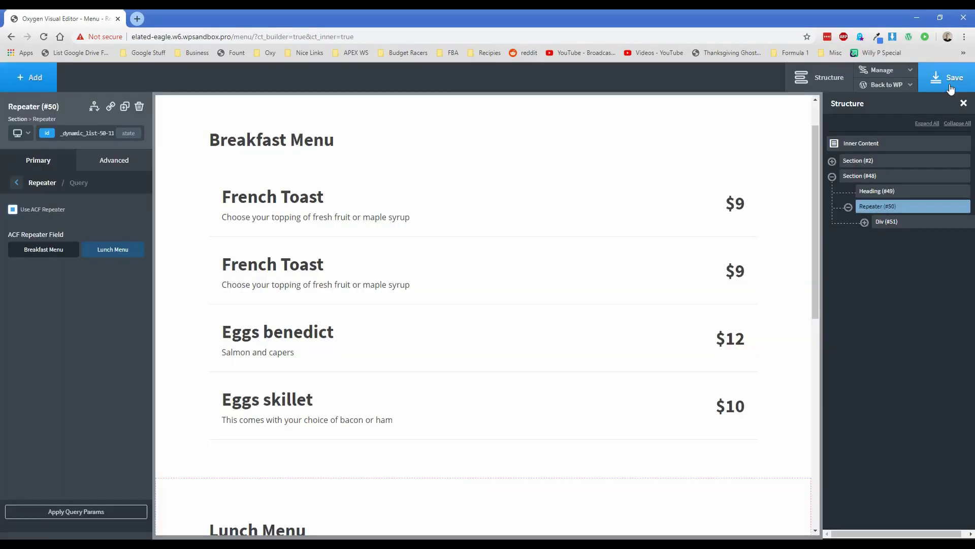
# - Open the live Menu page in a new tab and review the Breakfast and Lunch menus
pyautogui.moveTo(894, 85)
pyautogui.click(895, 118)
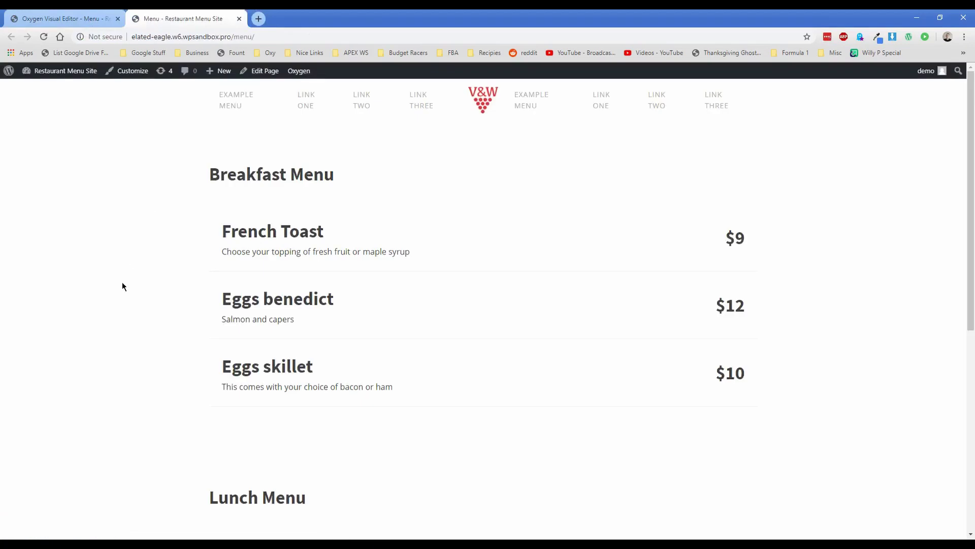
pyautogui.scroll(-5, 141, 267)
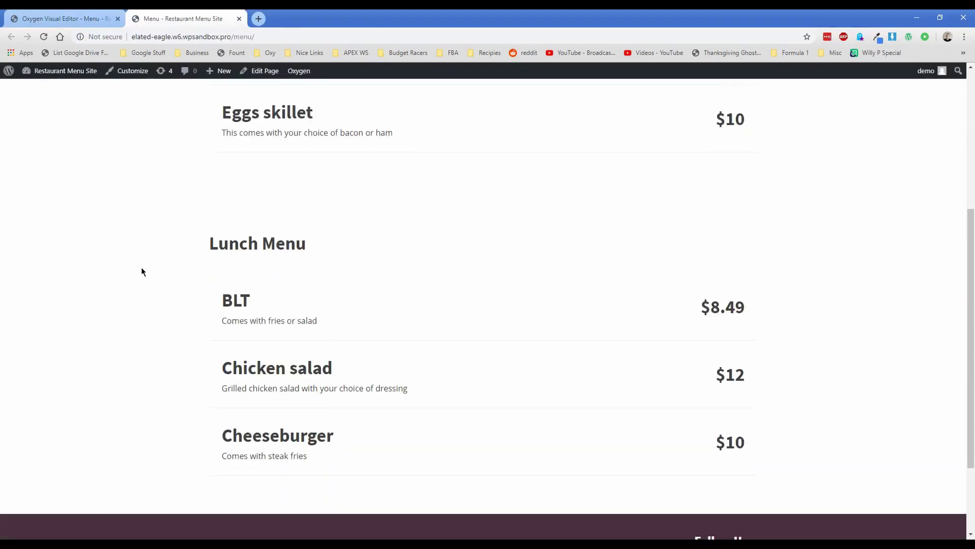
pyautogui.scroll(5, 168, 371)
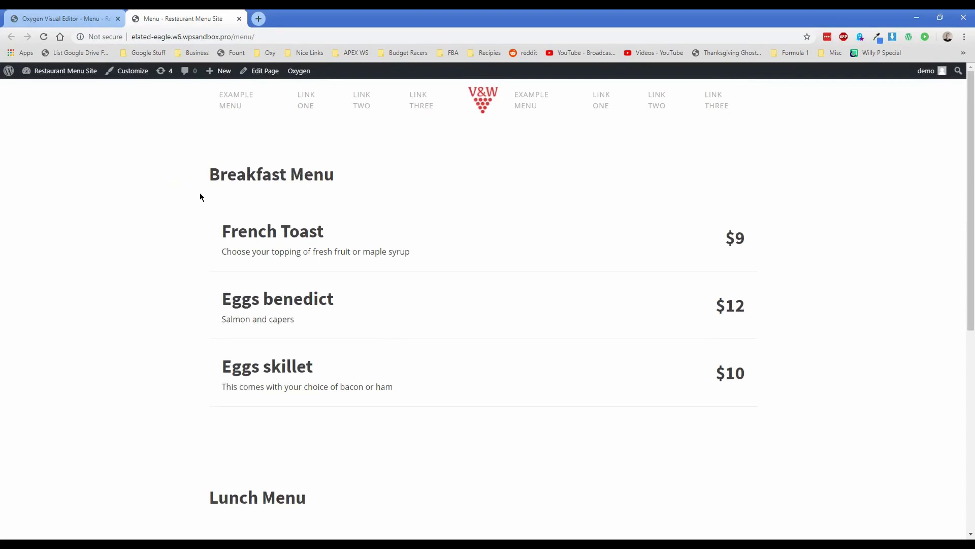
# - Open the Menu page editor in a second tab, then return to the live page
pyautogui.click(75, 16)
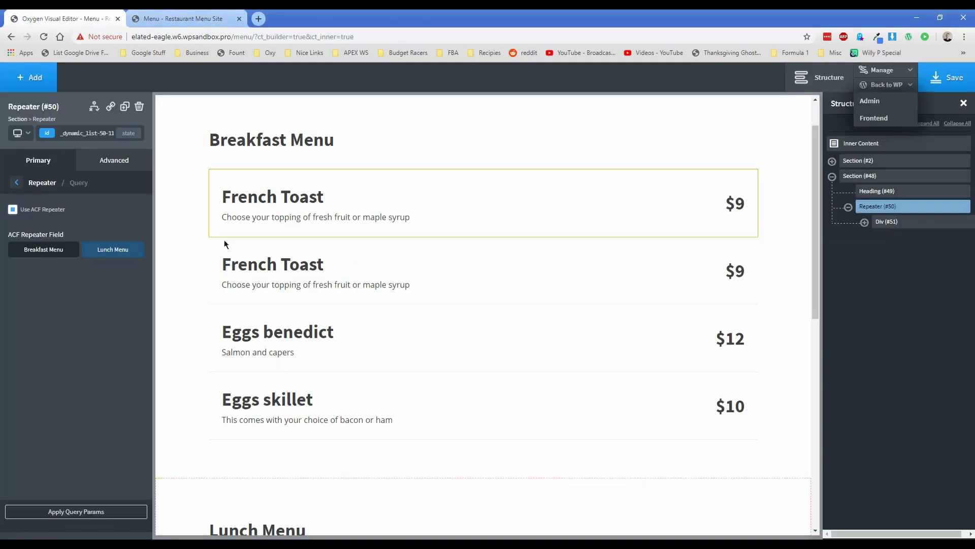
pyautogui.click(168, 16)
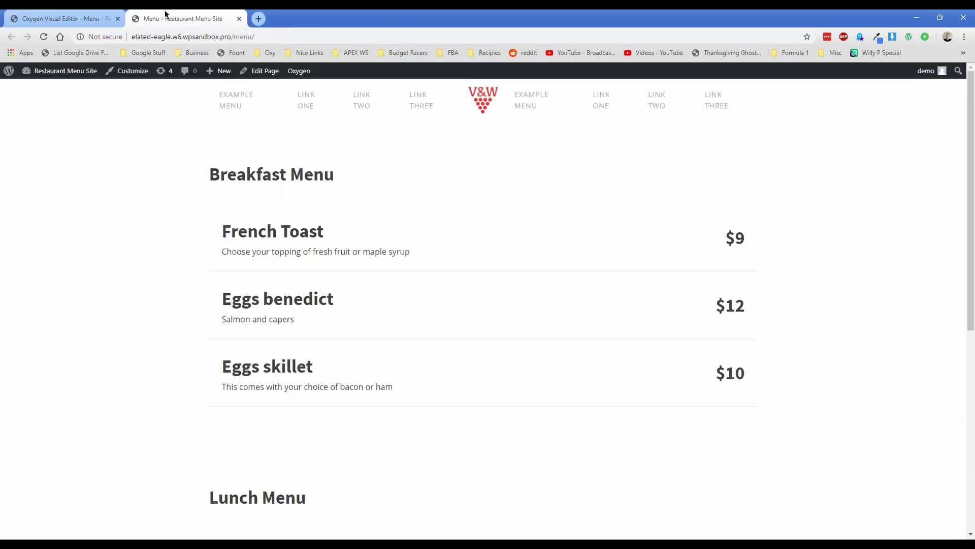
pyautogui.middleClick(259, 72)
pyautogui.moveTo(290, 16); pyautogui.dragTo(196, 14)
pyautogui.click(289, 15)
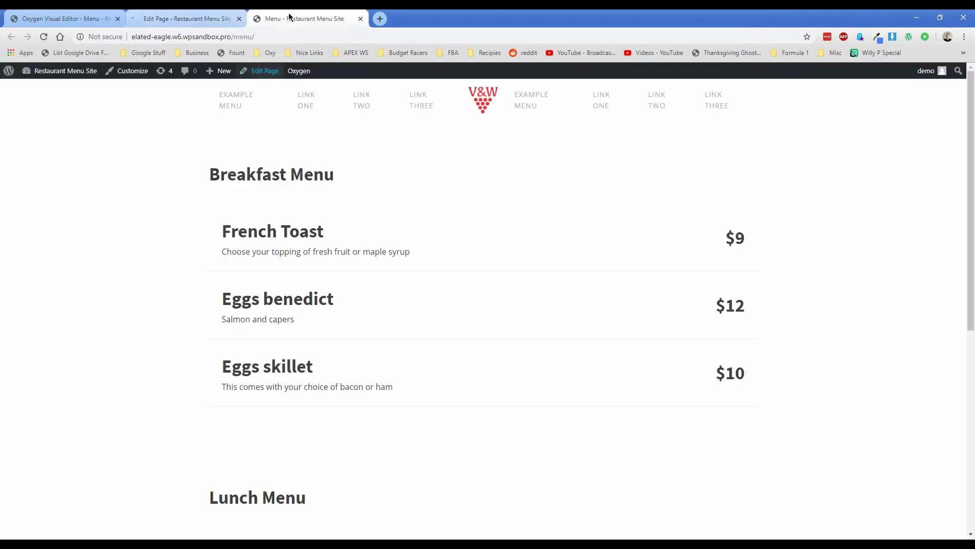
pyautogui.scroll(-5, 279, 337)
pyautogui.scroll(3, 282, 417)
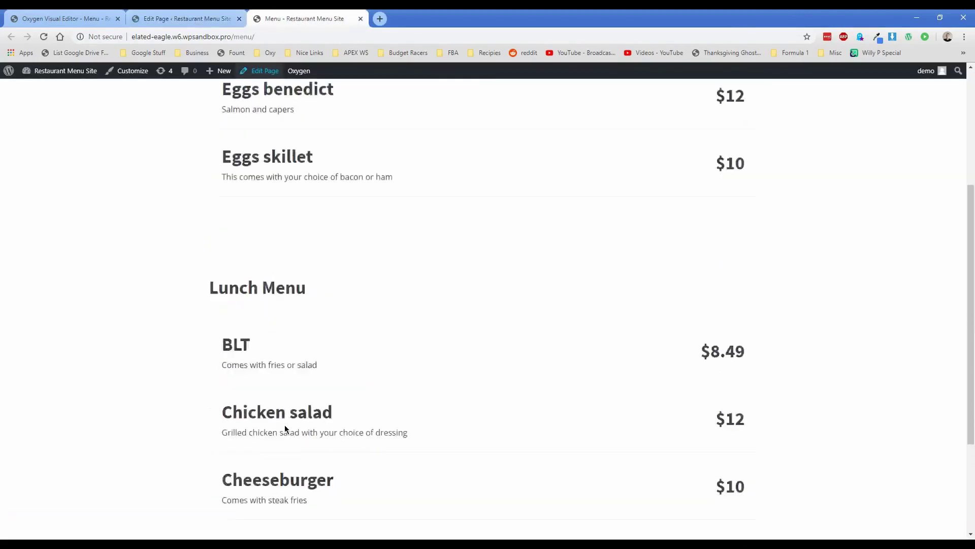
# - Add a Breakfast Menu row 'Side of grits', $5, 'Cheese included', and update the page
pyautogui.click(175, 16)
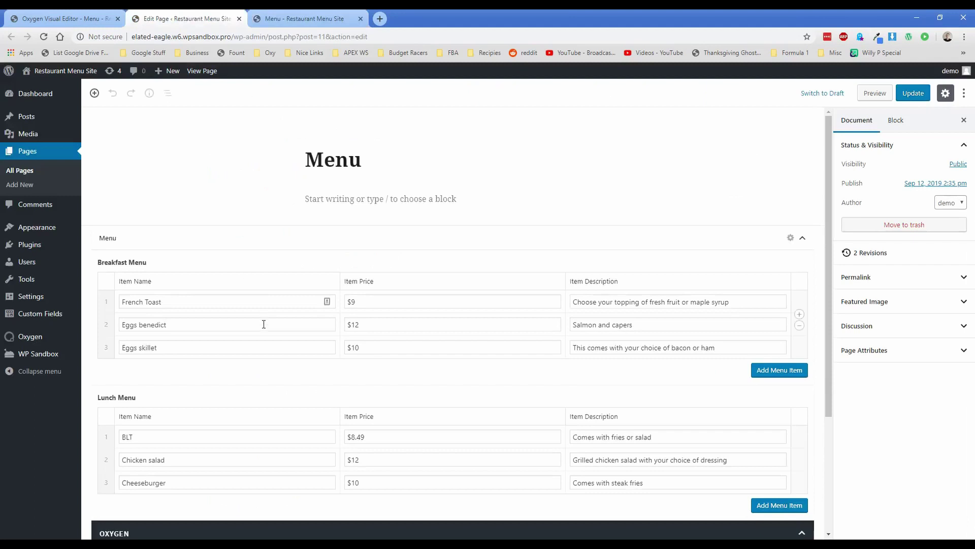
pyautogui.click(768, 372)
pyautogui.click(200, 373)
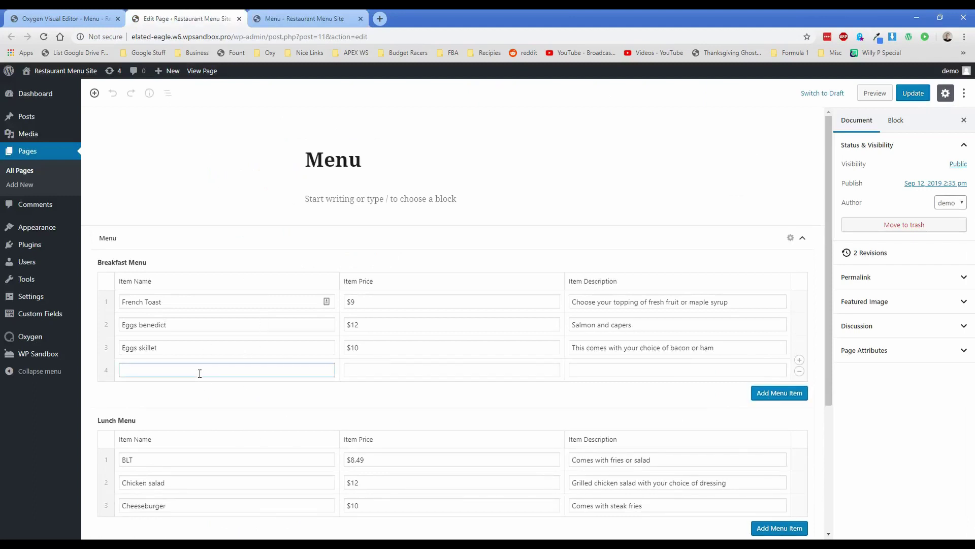
pyautogui.write('Side of grits')
pyautogui.press('Tab')
pyautogui.write('$5')
pyautogui.press('Tab')
pyautogui.write('Cheese included')
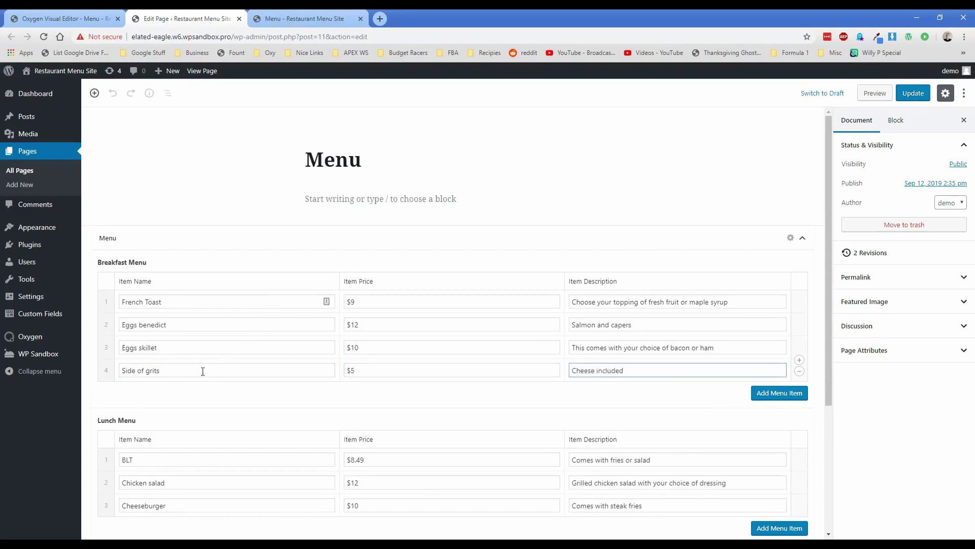
pyautogui.click(914, 95)
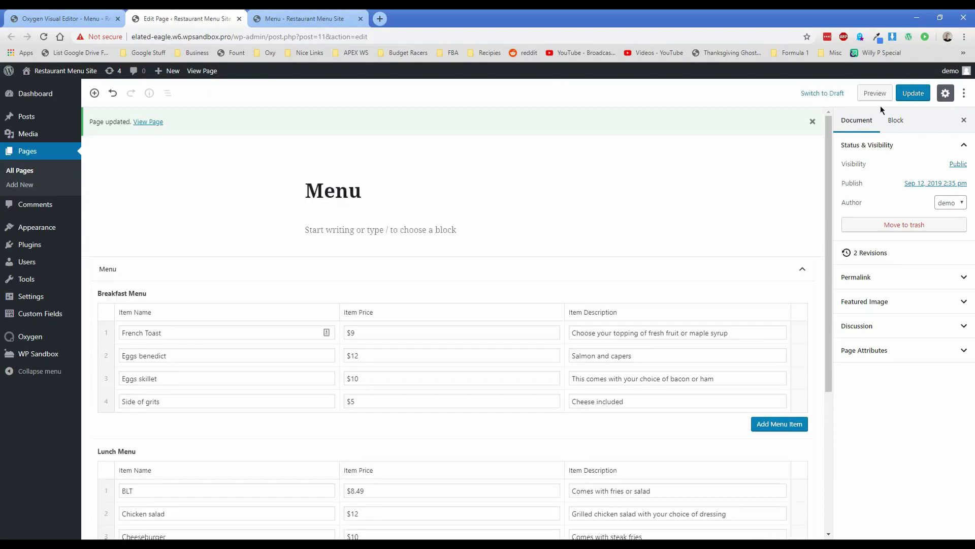
# - Reload the live Menu page to confirm Side of grits appears under Breakfast
pyautogui.click(308, 19)
pyautogui.click(44, 36)
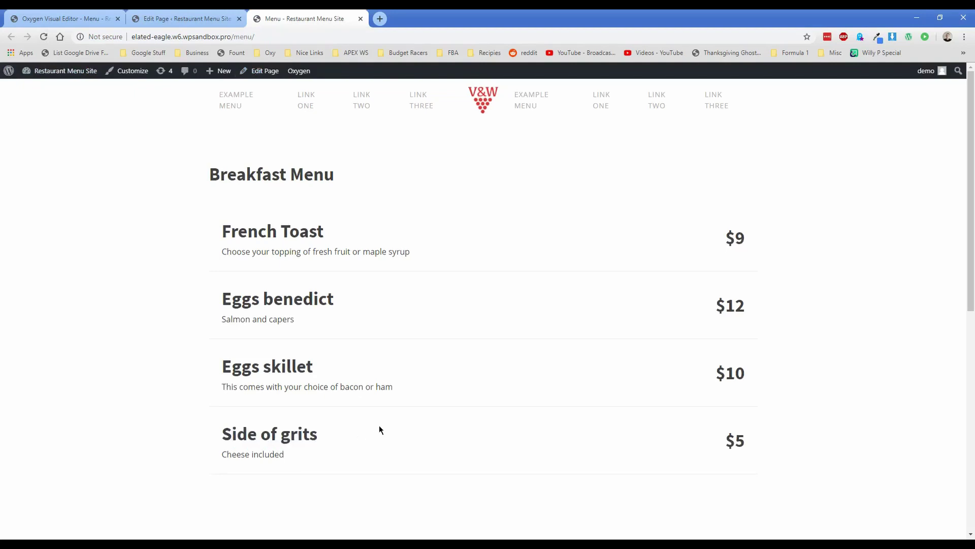
pyautogui.scroll(-7, 356, 396)
pyautogui.scroll(2, 331, 388)
pyautogui.scroll(5, 331, 393)
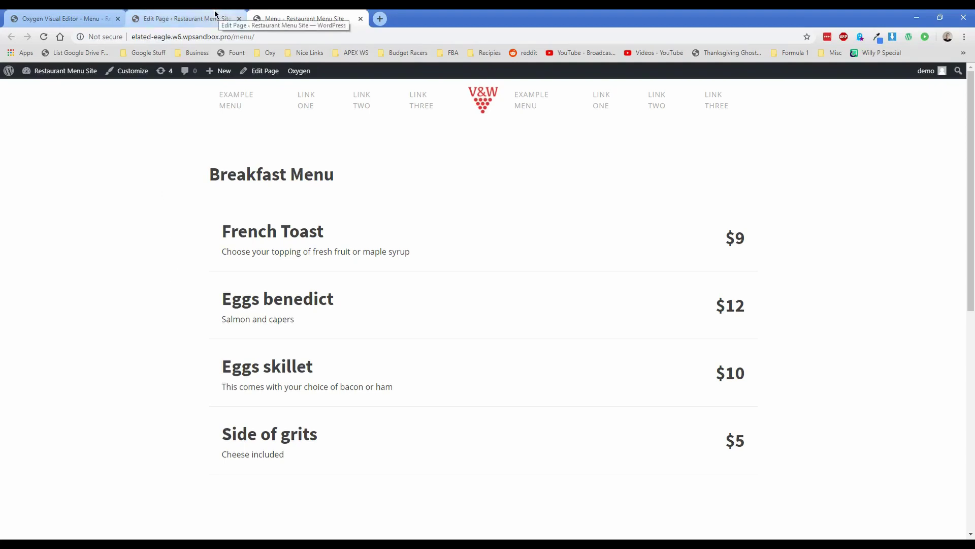
# - Open Oxygen's Role Manager settings from the WordPress admin
pyautogui.click(167, 19)
pyautogui.moveTo(40, 349)
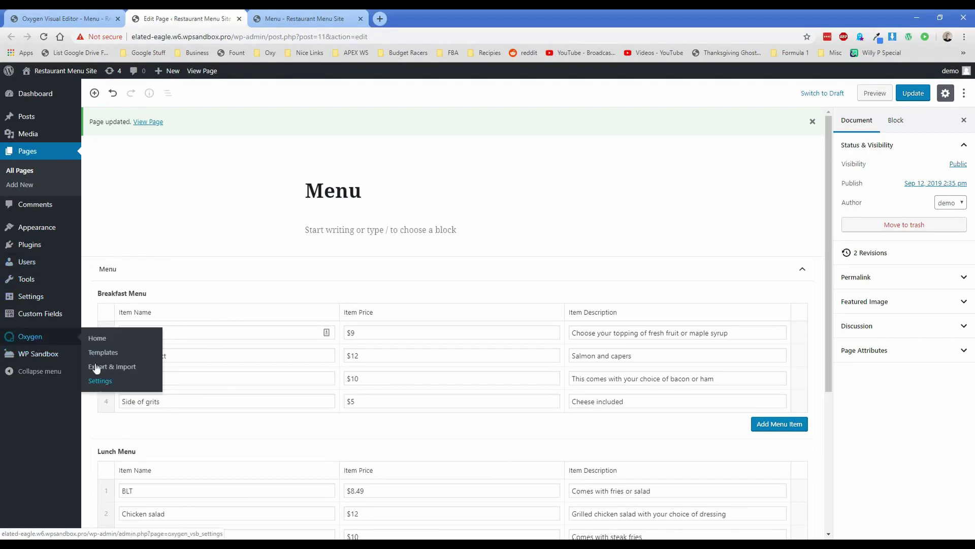
pyautogui.click(100, 380)
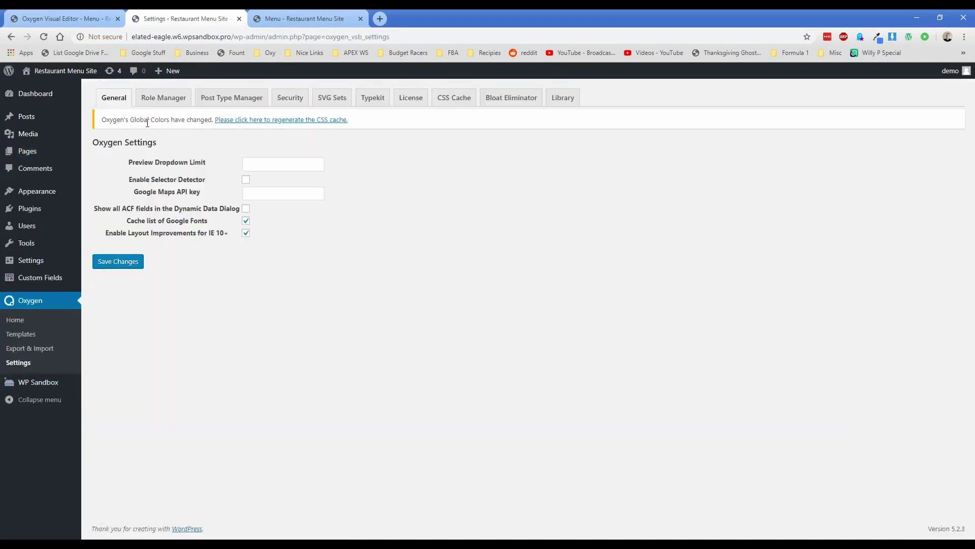
pyautogui.click(163, 99)
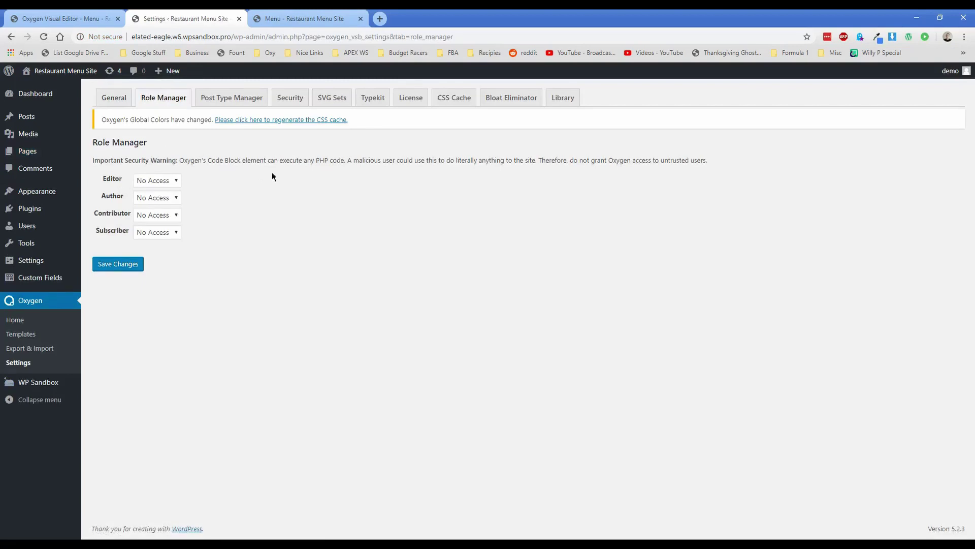
# - Leave the Editor and Contributor roles at No Access and go to the Pages list
pyautogui.click(165, 181)
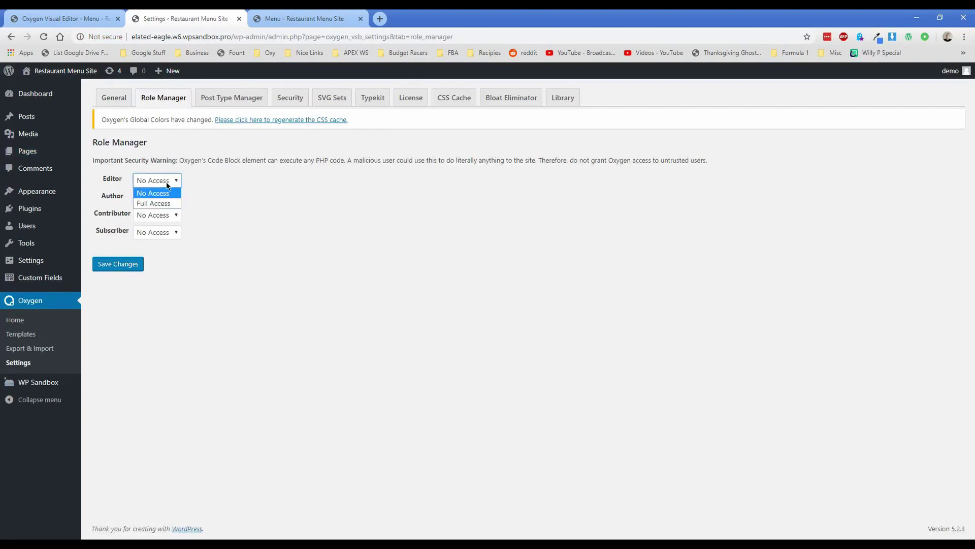
pyautogui.click(167, 184)
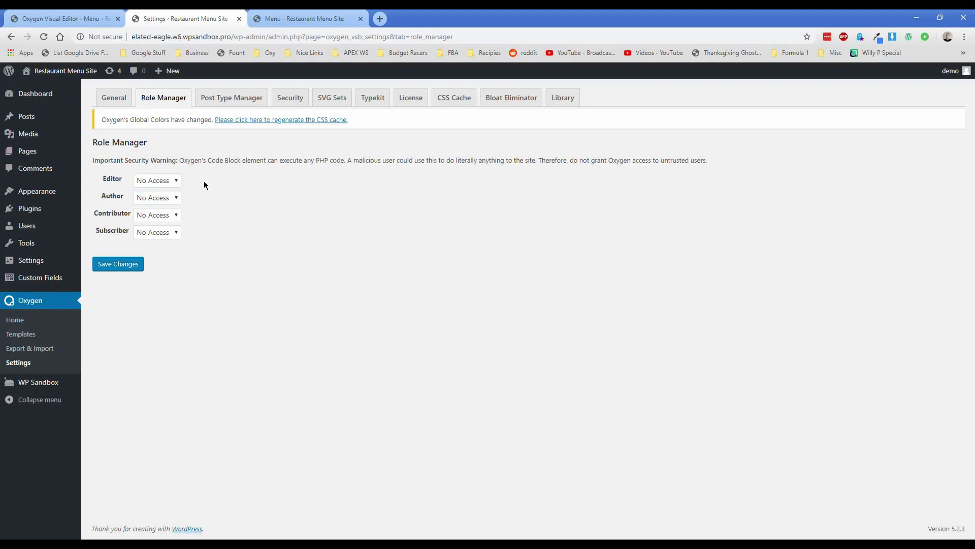
pyautogui.click(176, 183)
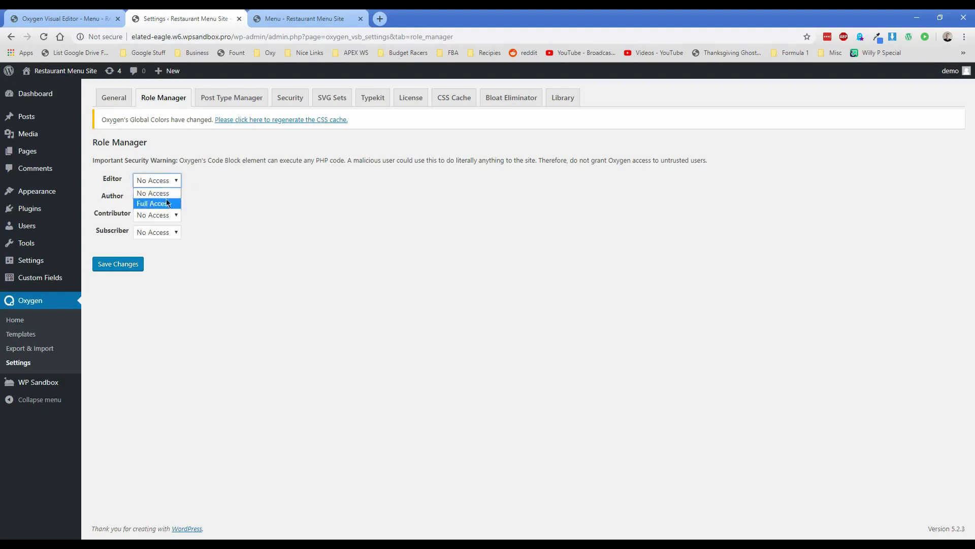
pyautogui.click(176, 193)
pyautogui.click(169, 217)
pyautogui.click(169, 218)
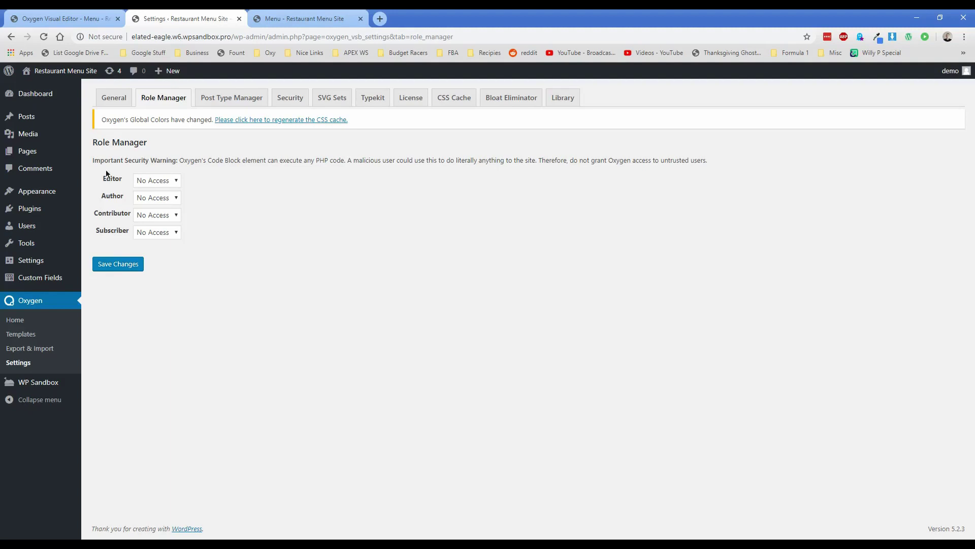
pyautogui.click(39, 157)
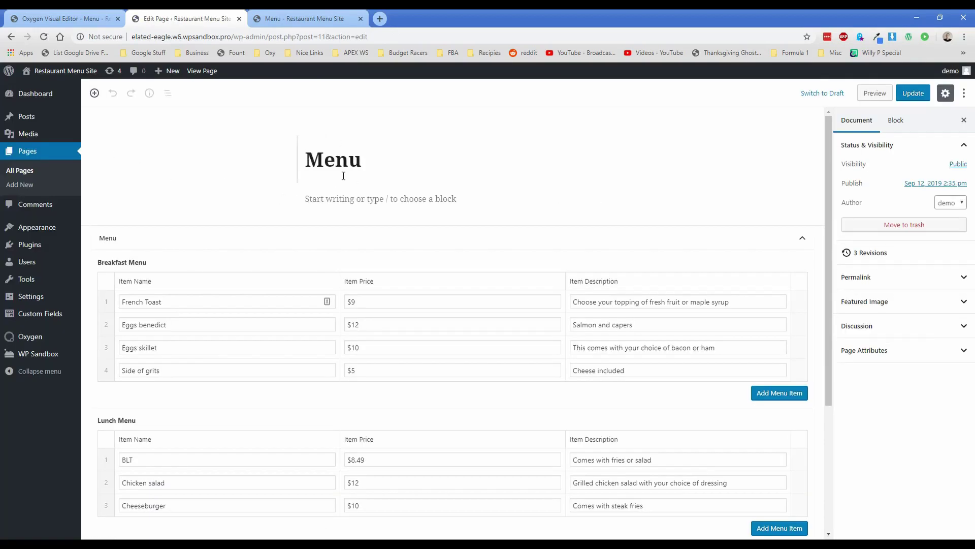
# - Place the cursor in the empty paragraph under the Menu title and scroll down the editor
pyautogui.click(345, 202)
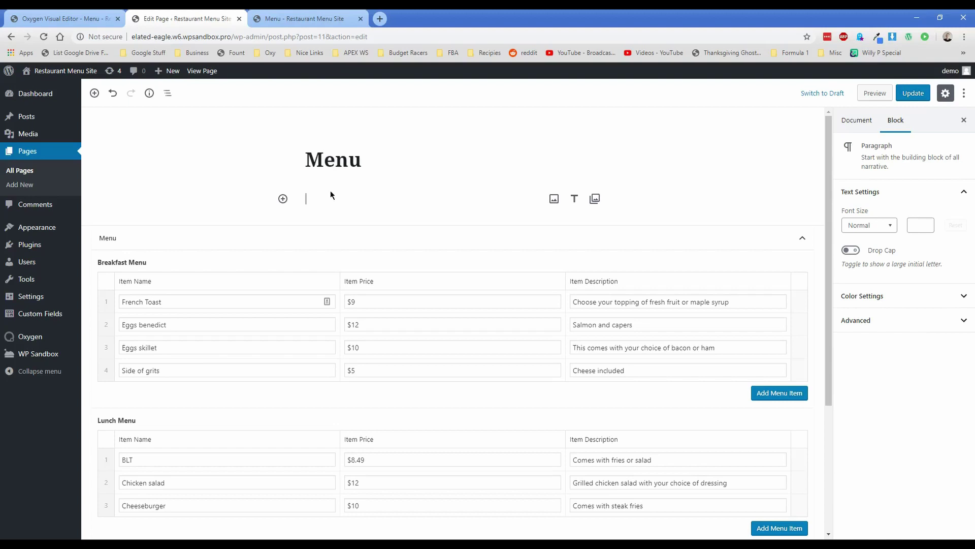
pyautogui.scroll(-2, 208, 269)
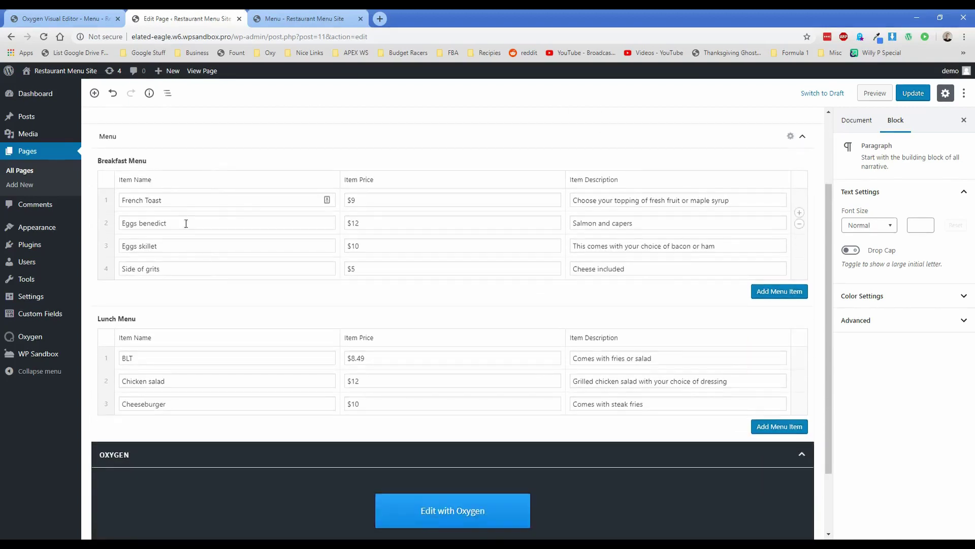